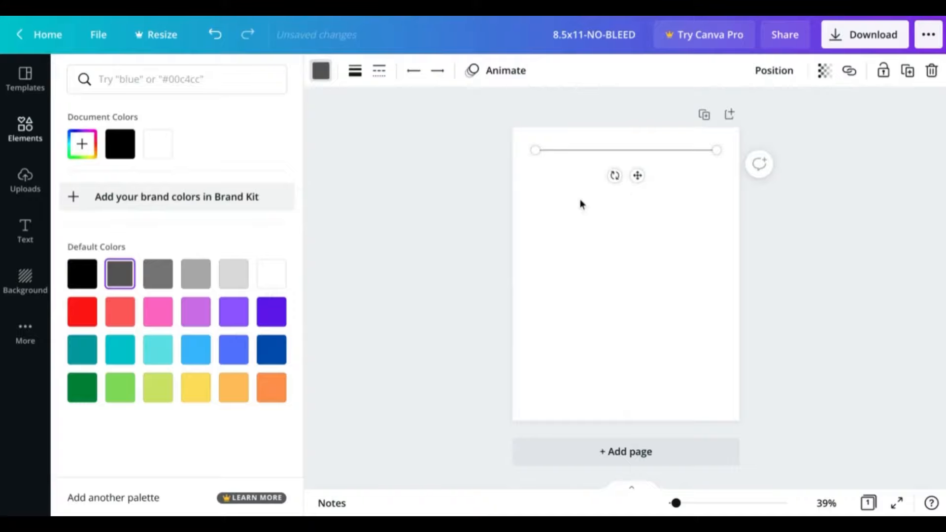
- Align the grey line centred on the page's top margin and place a duplicate of it along the bottom margin
{"action": "key", "text": "Escape"}
{"action": "left_click", "coordinate": [564, 200]}
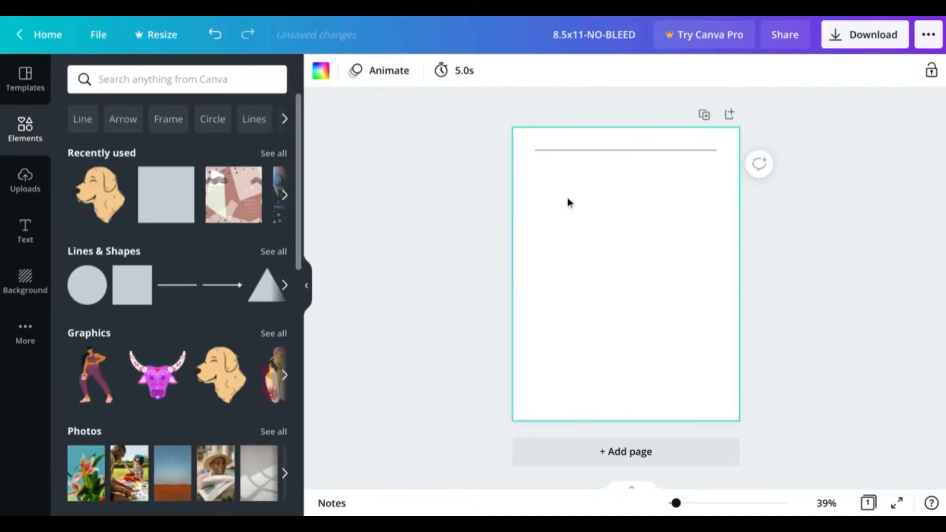
{"action": "left_click", "coordinate": [651, 157]}
{"action": "mouse_move", "coordinate": [640, 174]}
{"action": "left_mouse_down"}
{"action": "mouse_move", "coordinate": [640, 203]}
{"action": "mouse_move", "coordinate": [641, 174]}
{"action": "left_mouse_up"}
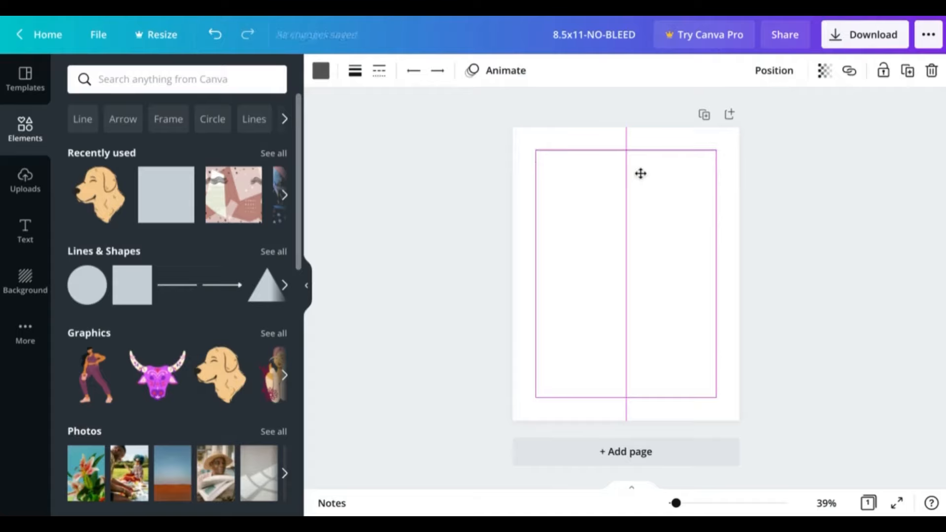
{"action": "left_click_drag", "start_coordinate": [641, 173], "coordinate": [641, 173]}
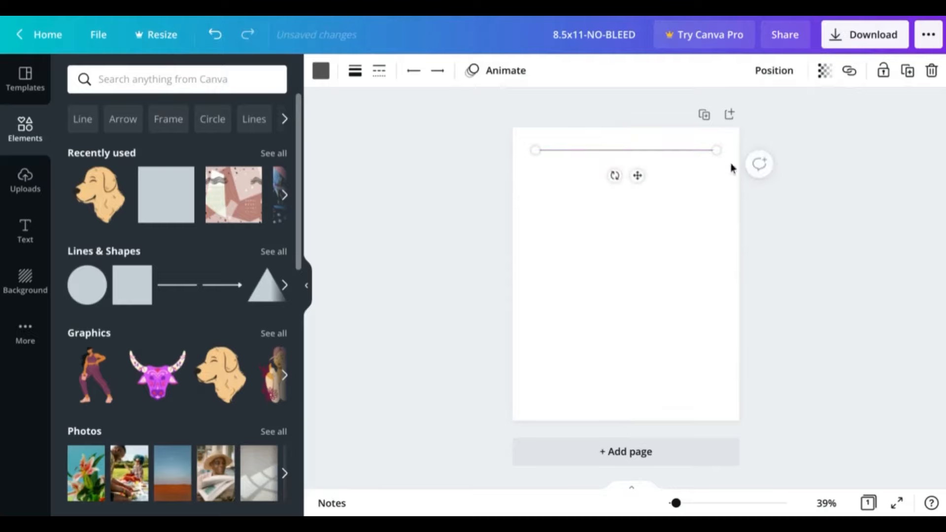
{"action": "left_click_drag", "start_coordinate": [640, 173], "coordinate": [640, 174]}
{"action": "left_click_drag", "start_coordinate": [640, 175], "coordinate": [637, 423]}
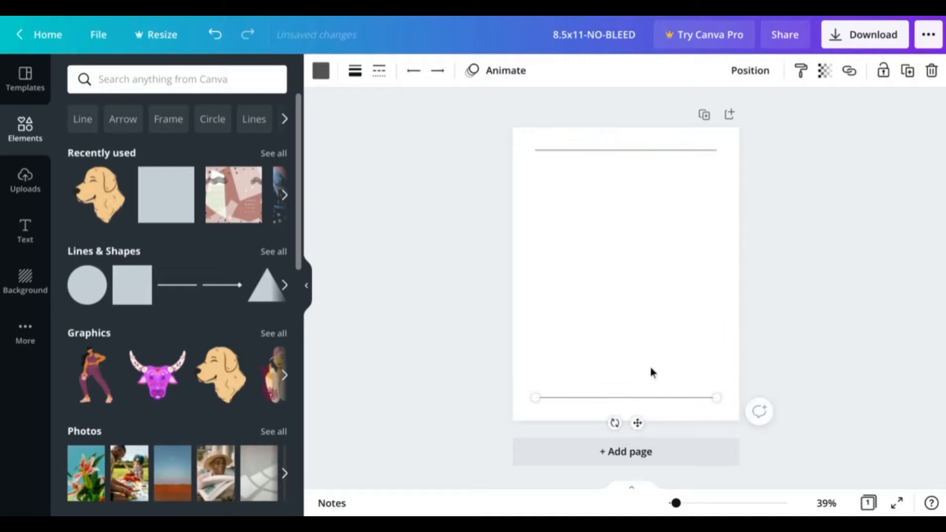
{"action": "left_click", "coordinate": [650, 368]}
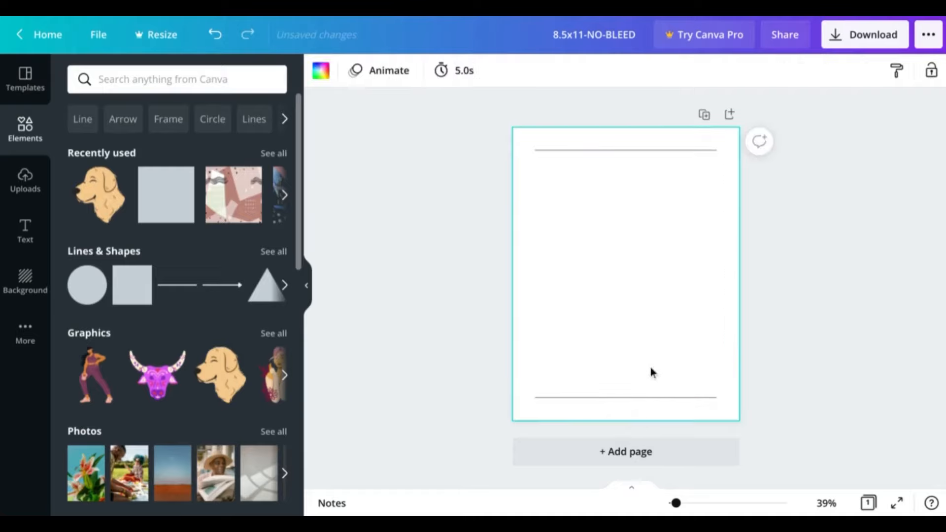
- Duplicate the top margin line 21 times to supply the remaining ruled lines for the page
{"action": "left_click", "coordinate": [667, 152]}
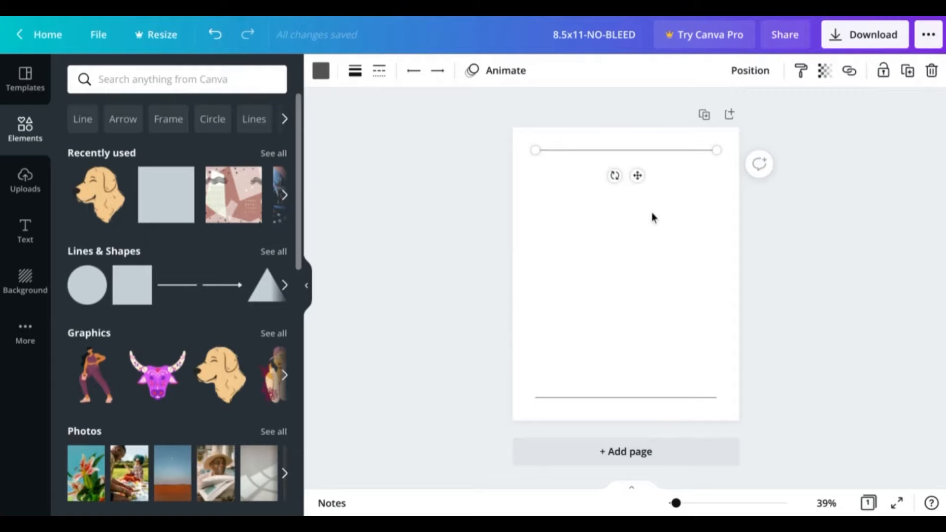
{"action": "key", "text": "ctrl+d"}
{"action": "key", "text": "ctrl+d"}
{"action": "key", "text": "ctrl+d"}
{"action": "key", "text": "ctrl+d"}
{"action": "key", "text": "ctrl+d"}
{"action": "key", "text": "ctrl+d"}
{"action": "key", "text": "ctrl+d"}
{"action": "key", "text": "ctrl+d"}
{"action": "key", "text": "ctrl+d"}
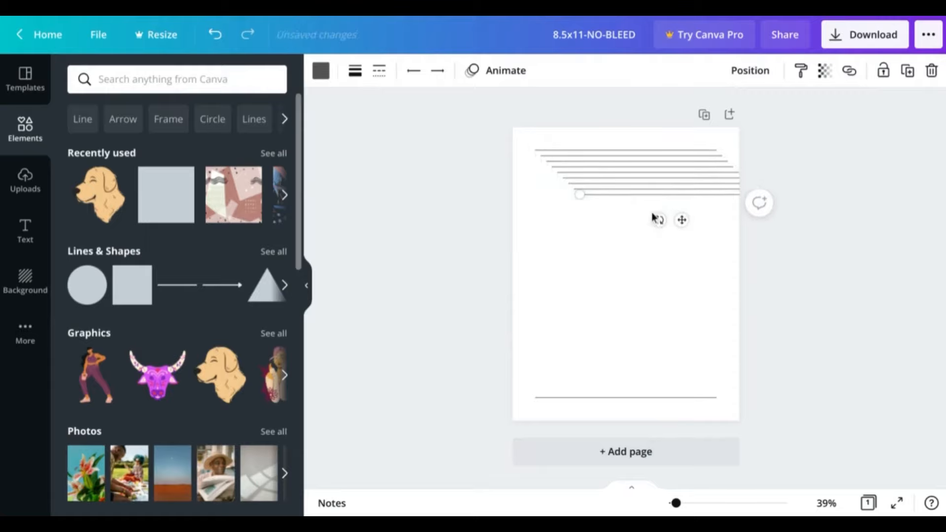
{"action": "key", "text": "ctrl+d"}
{"action": "key", "text": "ctrl+d"}
{"action": "key", "text": "ctrl+d"}
{"action": "key", "text": "ctrl+d"}
{"action": "key", "text": "ctrl+d"}
{"action": "key", "text": "ctrl+d"}
{"action": "key", "text": "ctrl+d"}
{"action": "key", "text": "ctrl+d"}
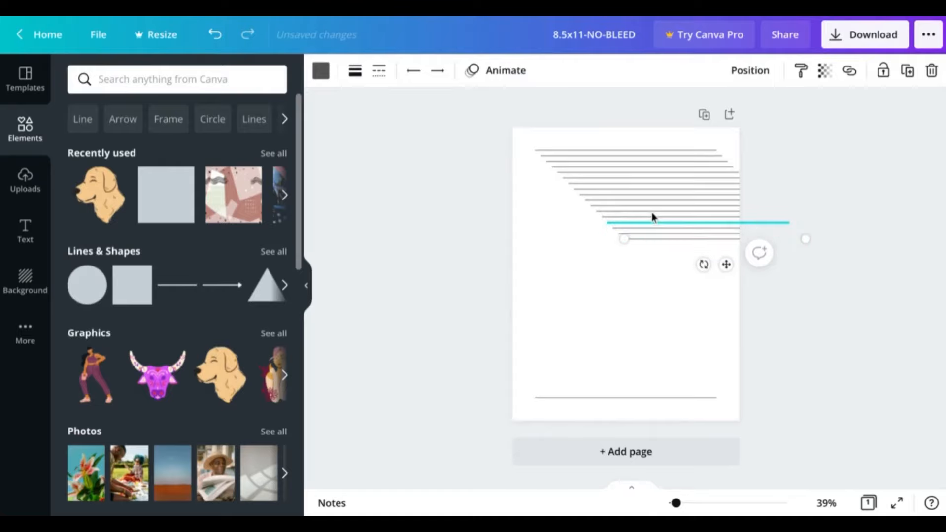
{"action": "key", "text": "ctrl+d"}
{"action": "key", "text": "ctrl+d"}
{"action": "key", "text": "ctrl+d"}
{"action": "key", "text": "ctrl+d"}
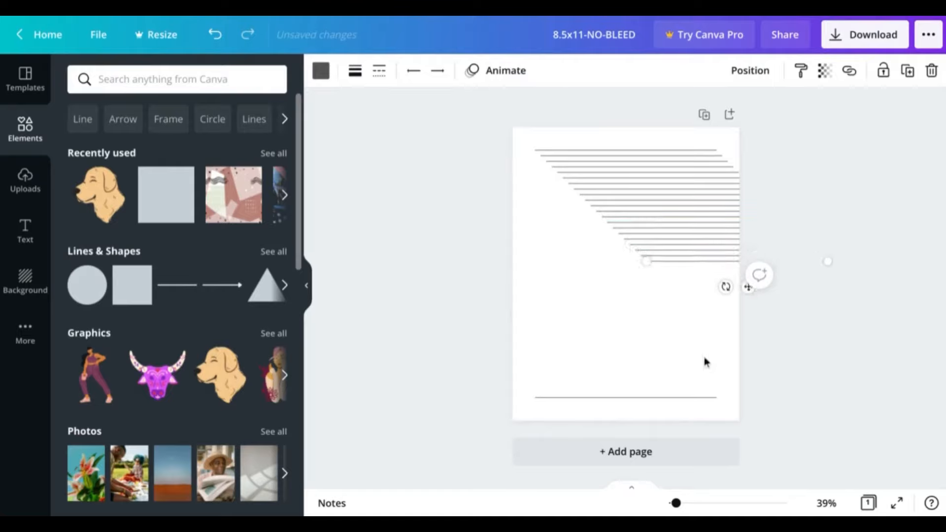
{"action": "left_click", "coordinate": [717, 368]}
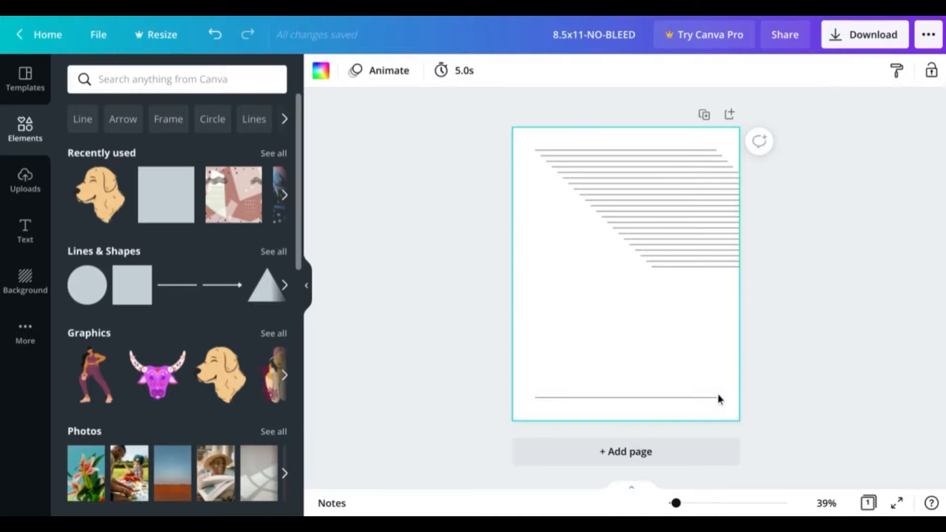
- Tidy up all the lines into an evenly spaced, aligned stack and move it to fit within the page margins
{"action": "left_click_drag", "start_coordinate": [750, 415], "coordinate": [545, 143]}
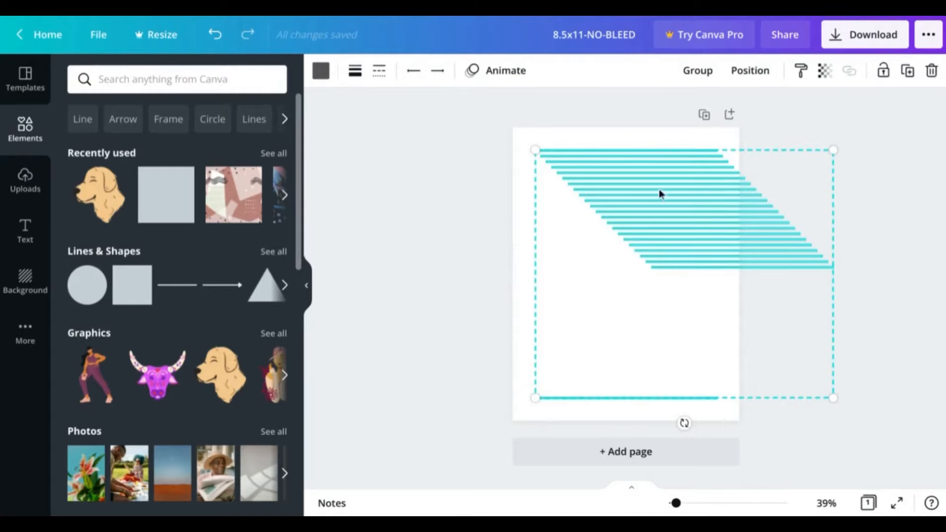
{"action": "left_click", "coordinate": [750, 72]}
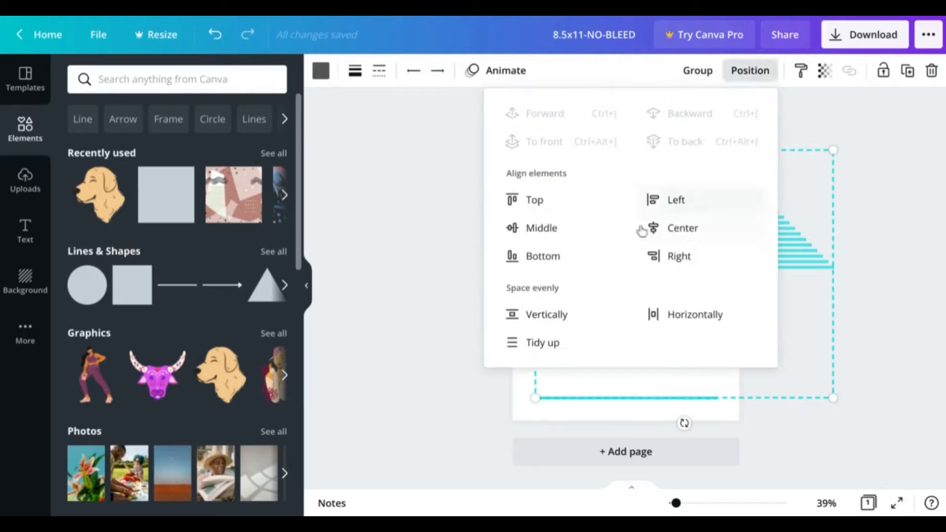
{"action": "left_click", "coordinate": [570, 344]}
{"action": "left_click", "coordinate": [634, 385]}
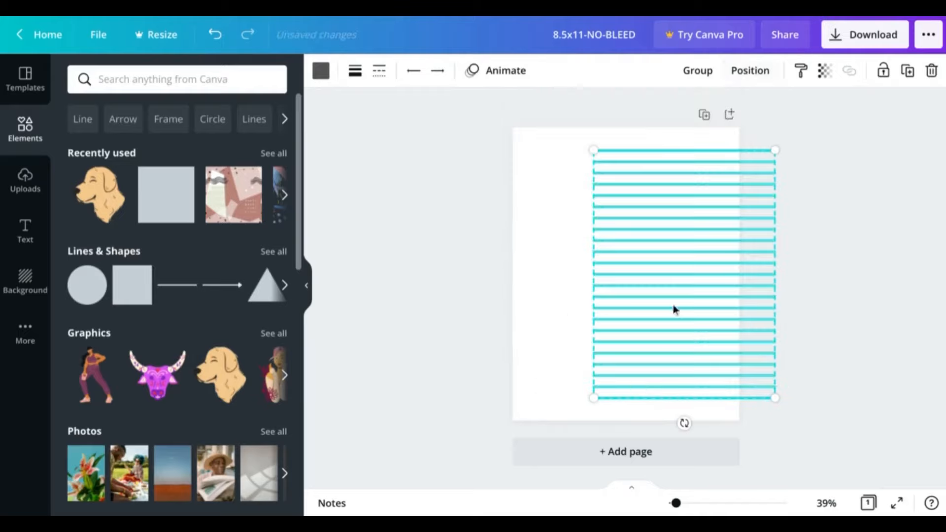
{"action": "left_click_drag", "start_coordinate": [685, 191], "coordinate": [621, 187]}
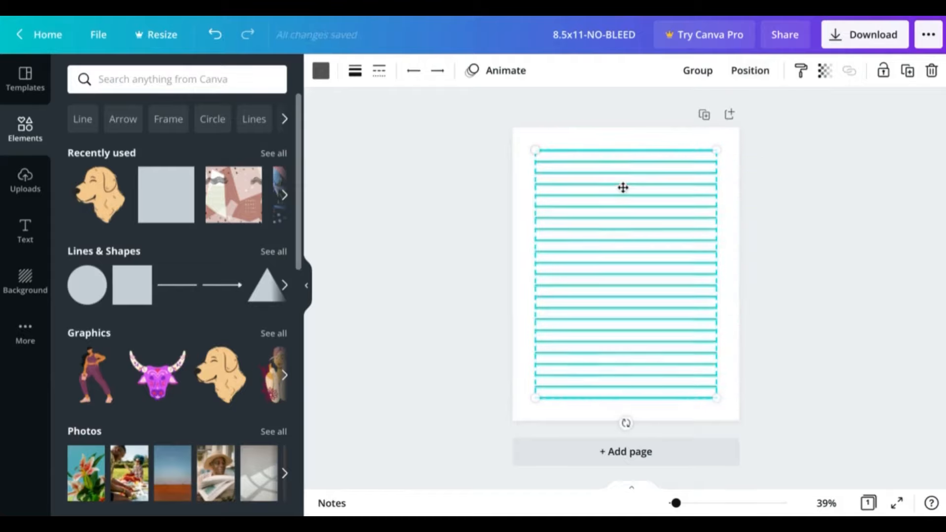
{"action": "left_click", "coordinate": [755, 212]}
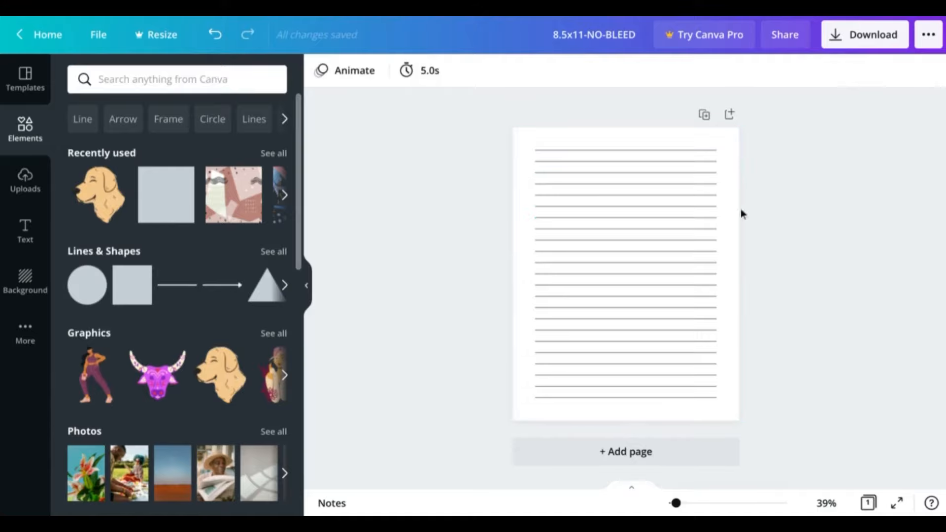
- Duplicate the lined page four times to make a five-page document
{"action": "left_click", "coordinate": [708, 119]}
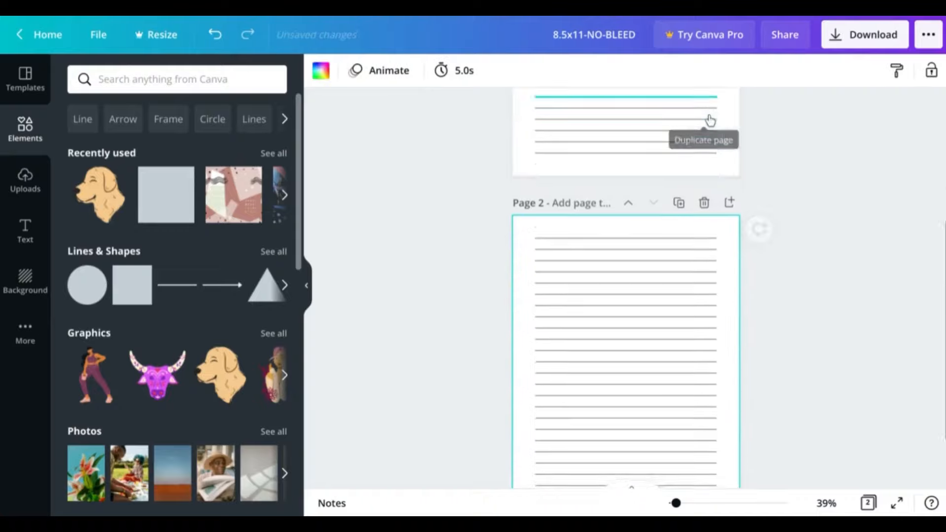
{"action": "left_click", "coordinate": [679, 138]}
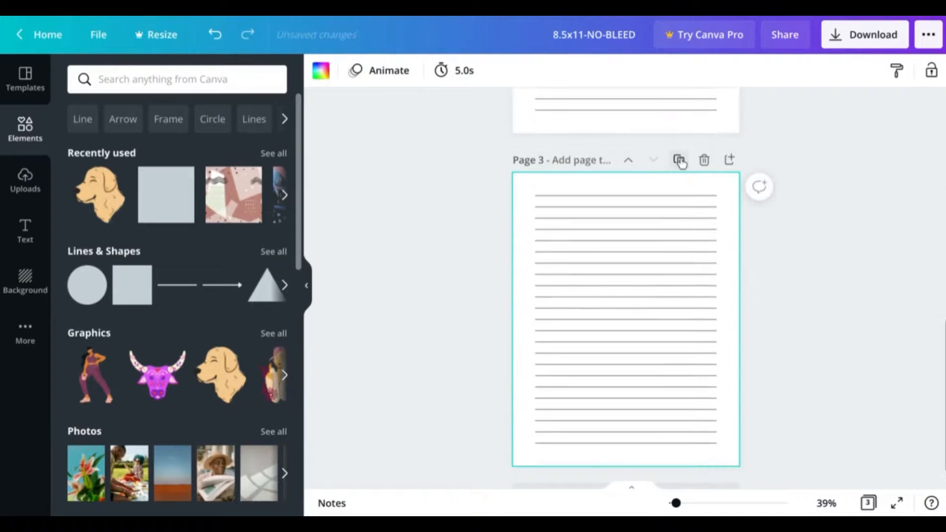
{"action": "left_click", "coordinate": [680, 159]}
{"action": "left_click", "coordinate": [679, 184]}
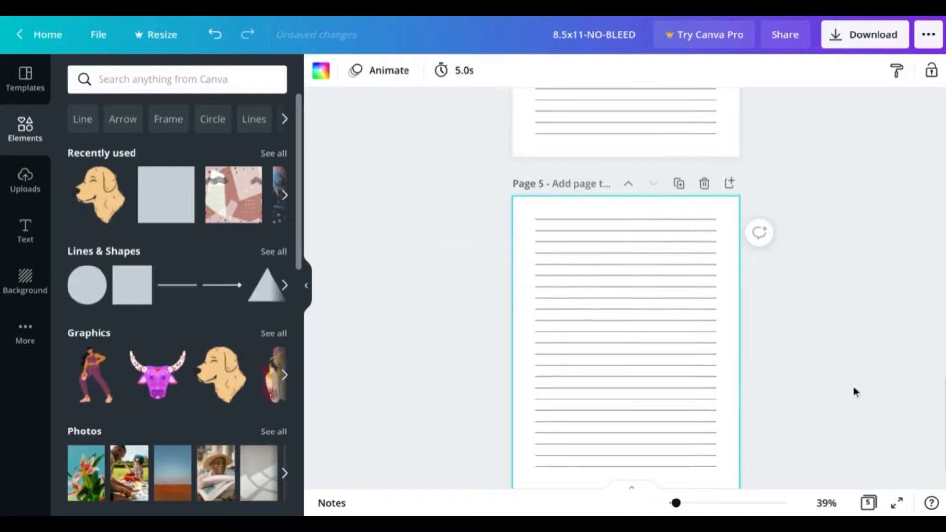
- Switch to the page overview, select pages 1 to 5, and duplicate them to make ten pages
{"action": "left_click", "coordinate": [860, 503]}
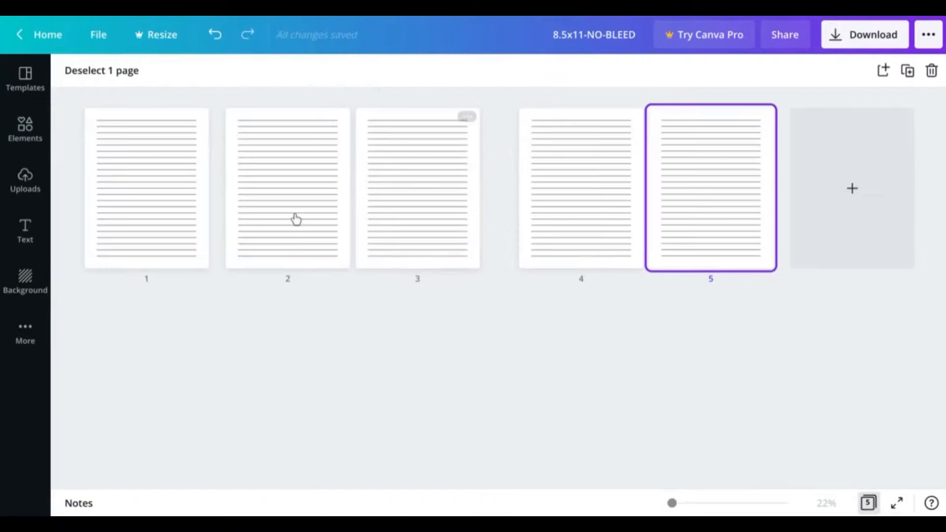
{"action": "left_click", "coordinate": [129, 74]}
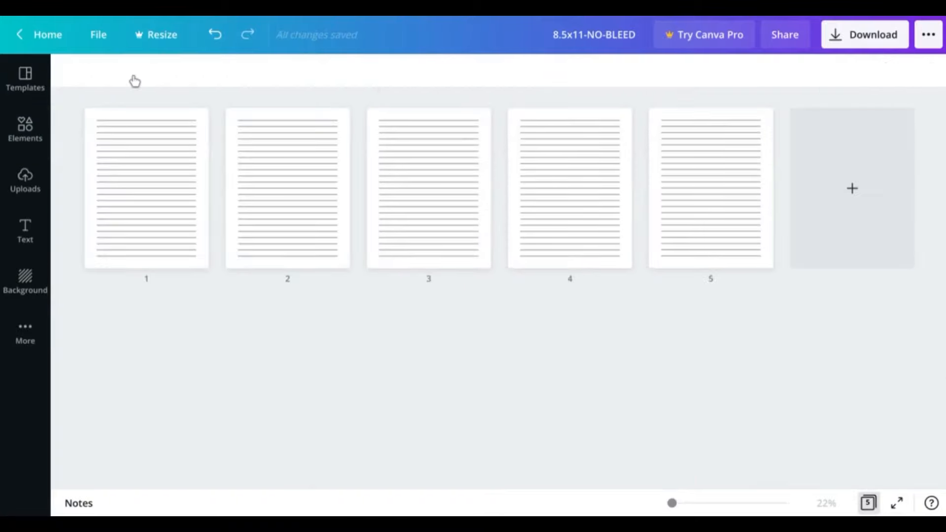
{"action": "left_click", "coordinate": [178, 186]}
{"action": "left_click", "coordinate": [688, 188], "text": "shift"}
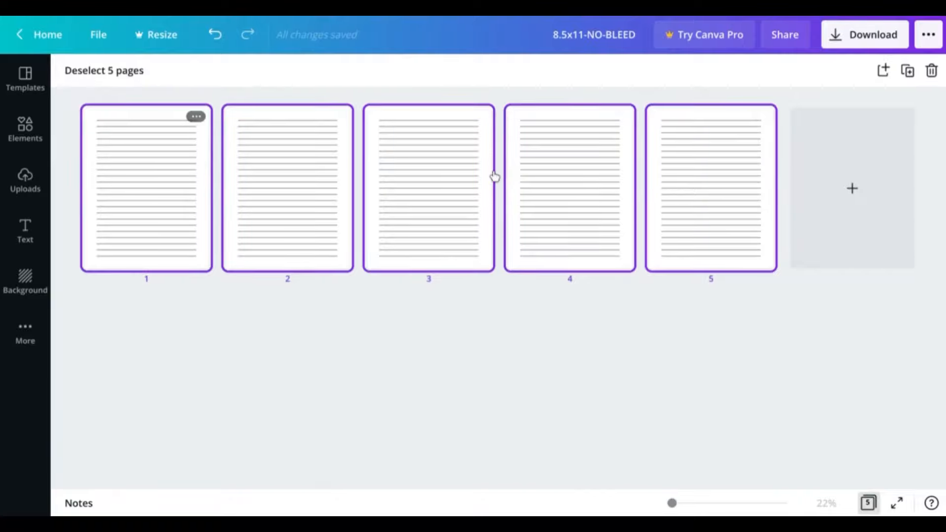
{"action": "right_click", "coordinate": [714, 173]}
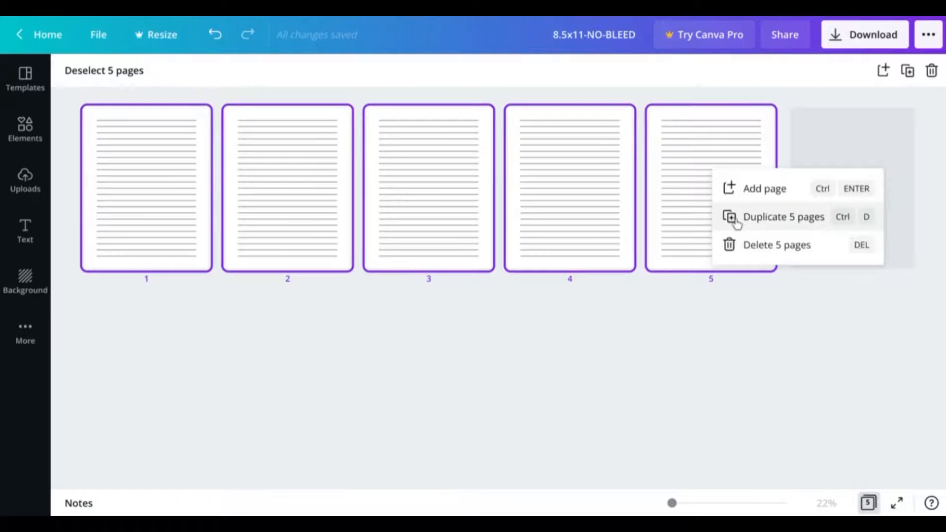
{"action": "left_click", "coordinate": [737, 222]}
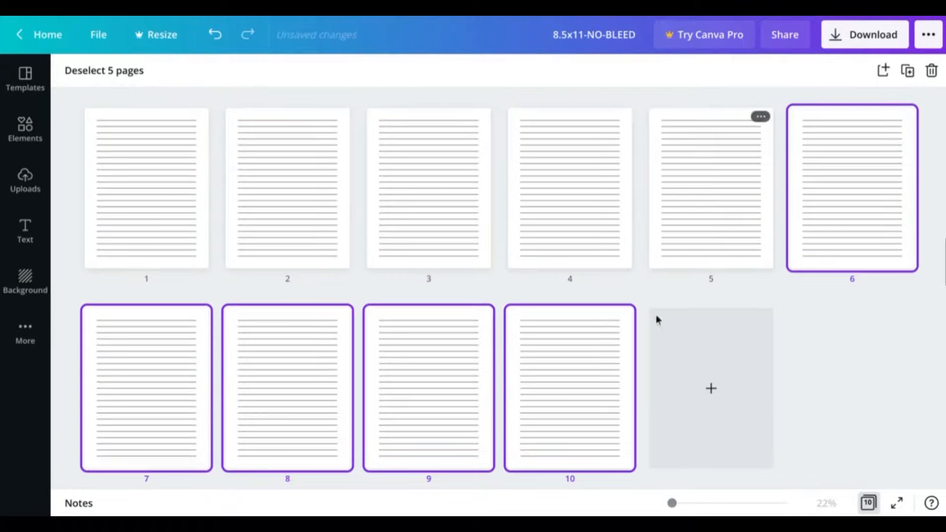
- Duplicate the selected batch of five pages two more times to reach 20 pages, and clear the selection
{"action": "right_click", "coordinate": [593, 357]}
{"action": "left_click", "coordinate": [635, 411]}
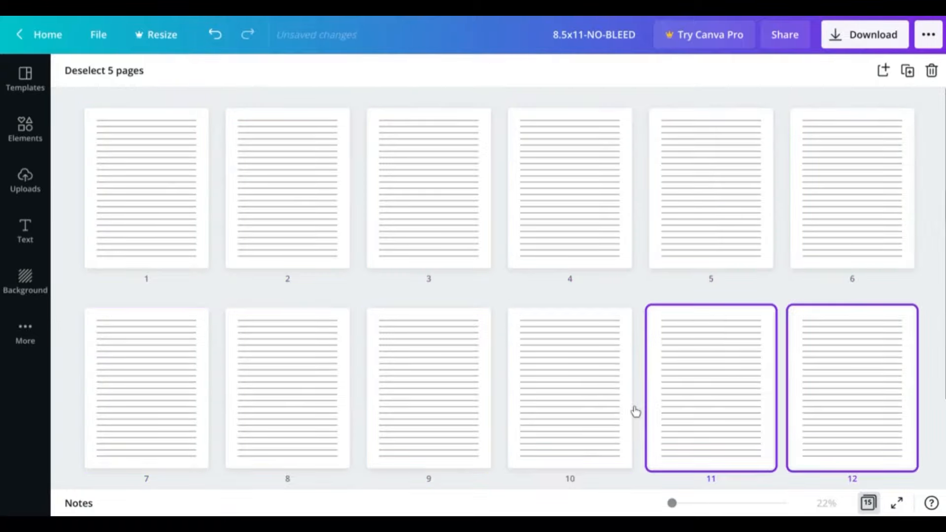
{"action": "scroll", "coordinate": [651, 359], "scroll_direction": "down", "scroll_amount": 3}
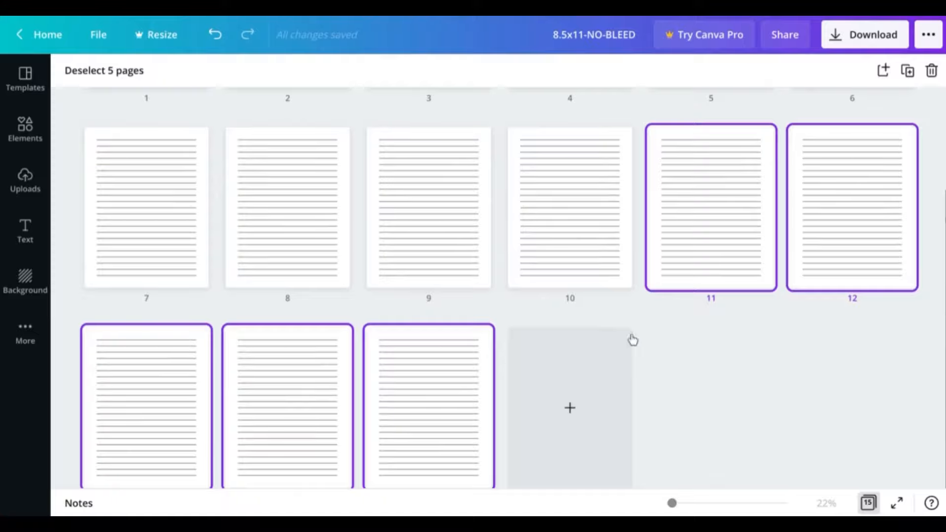
{"action": "right_click", "coordinate": [716, 207]}
{"action": "left_click", "coordinate": [739, 250]}
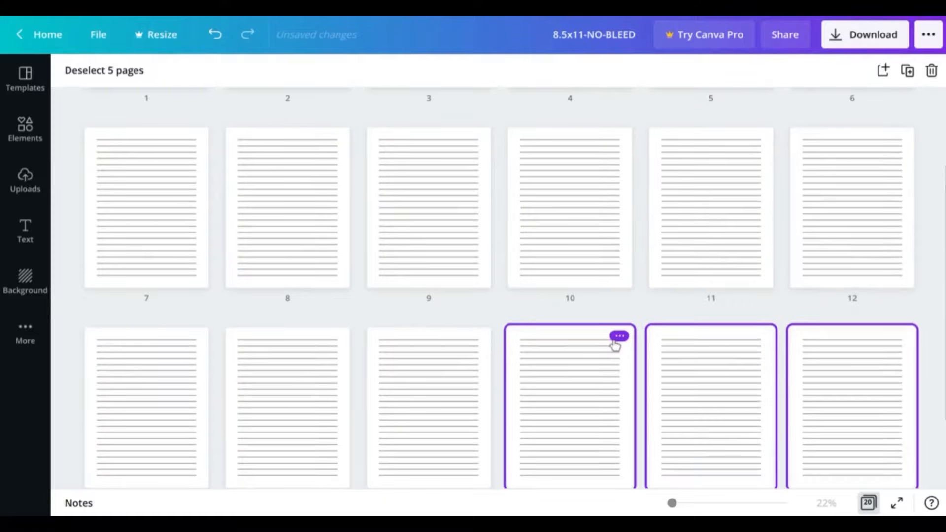
{"action": "left_click", "coordinate": [107, 78]}
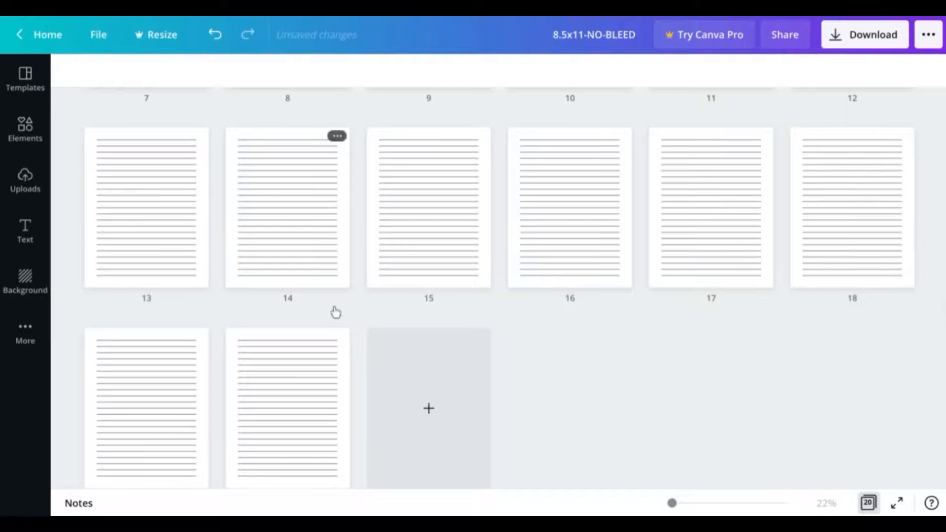
{"action": "scroll", "coordinate": [309, 380], "scroll_direction": "up", "scroll_amount": 5}
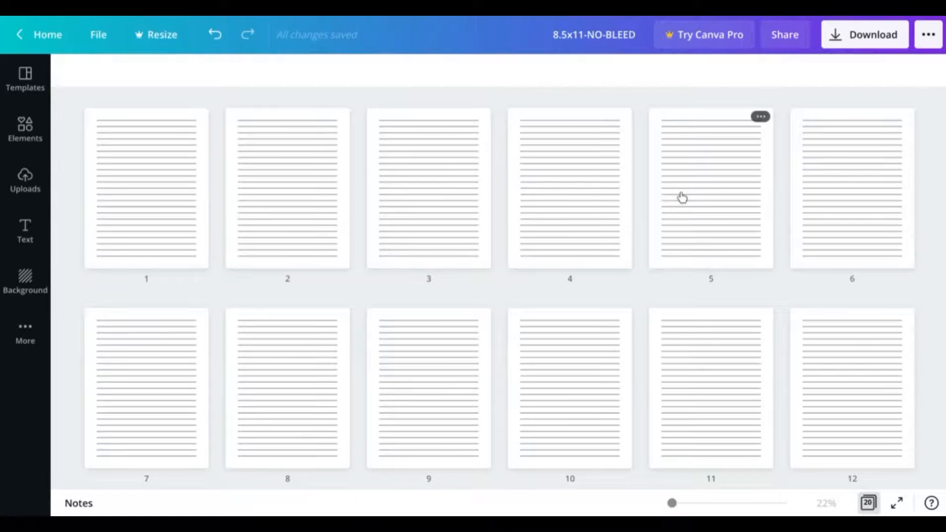
{"action": "scroll", "coordinate": [682, 197], "scroll_direction": "down", "scroll_amount": 5}
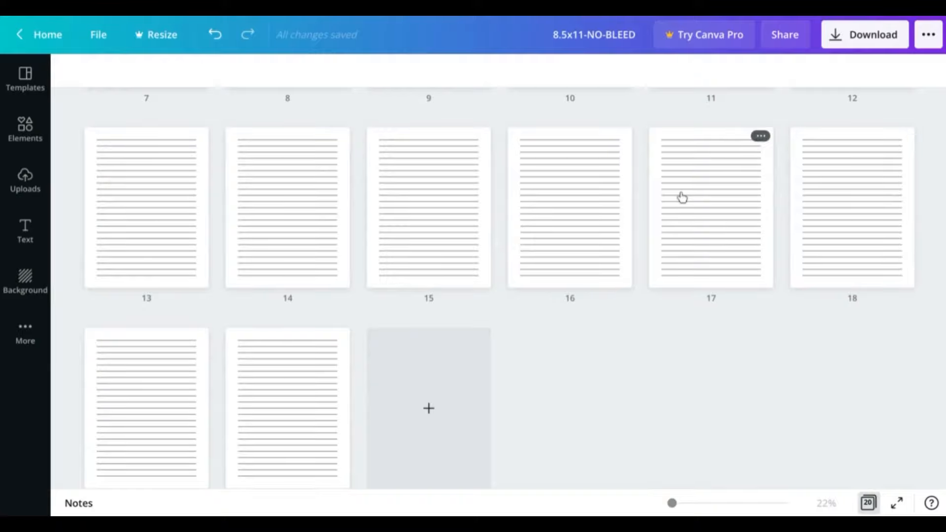
{"action": "mouse_move", "coordinate": [638, 287]}
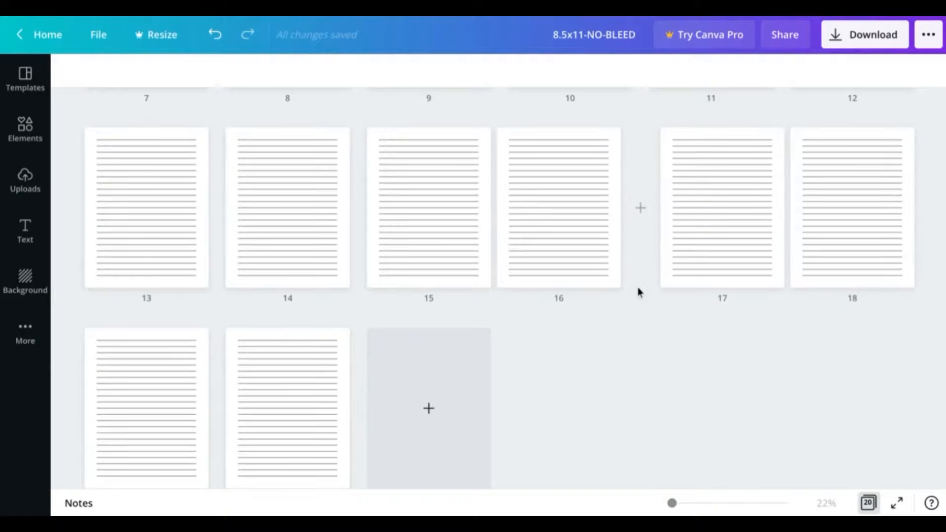
{"action": "scroll", "coordinate": [638, 289], "scroll_direction": "up", "scroll_amount": 5}
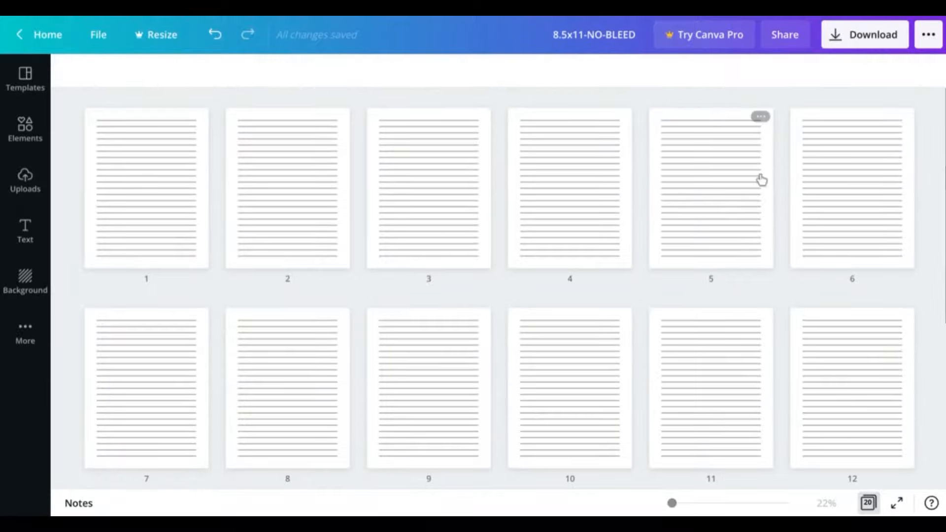
- Download all 20 pages as a PDF Print file without crop marks and bleed
{"action": "left_click", "coordinate": [865, 42]}
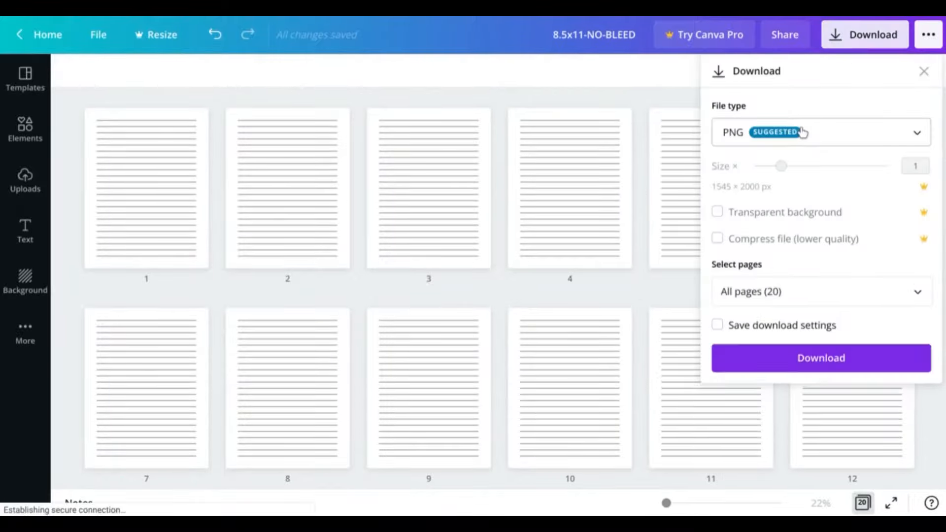
{"action": "left_click", "coordinate": [794, 131]}
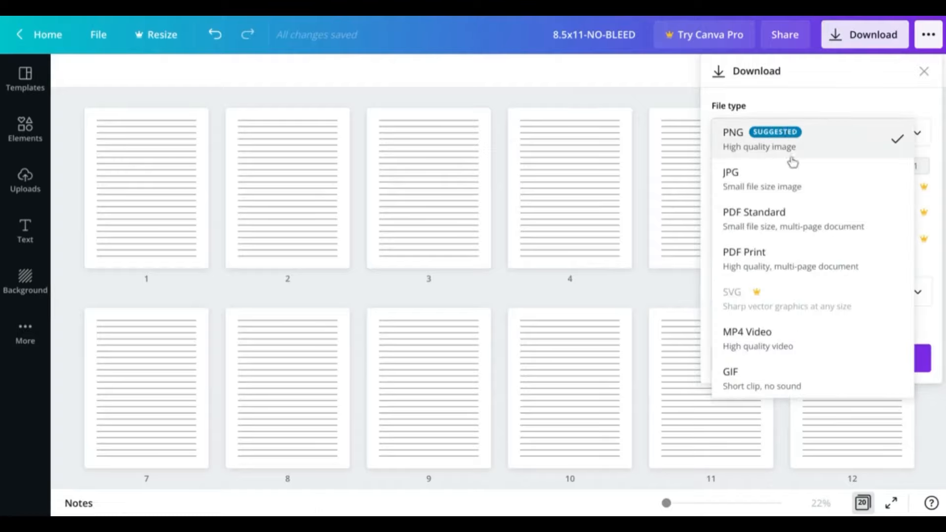
{"action": "left_click", "coordinate": [773, 261]}
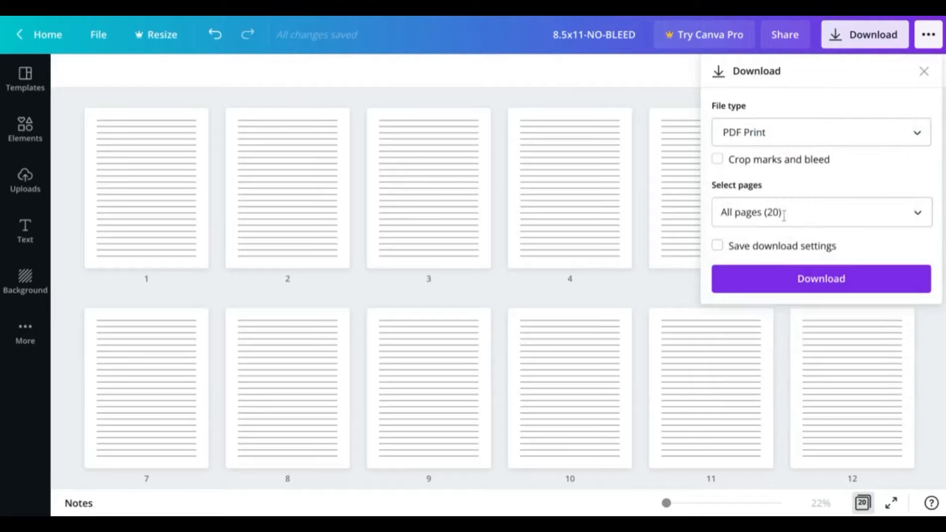
{"action": "left_click", "coordinate": [804, 281]}
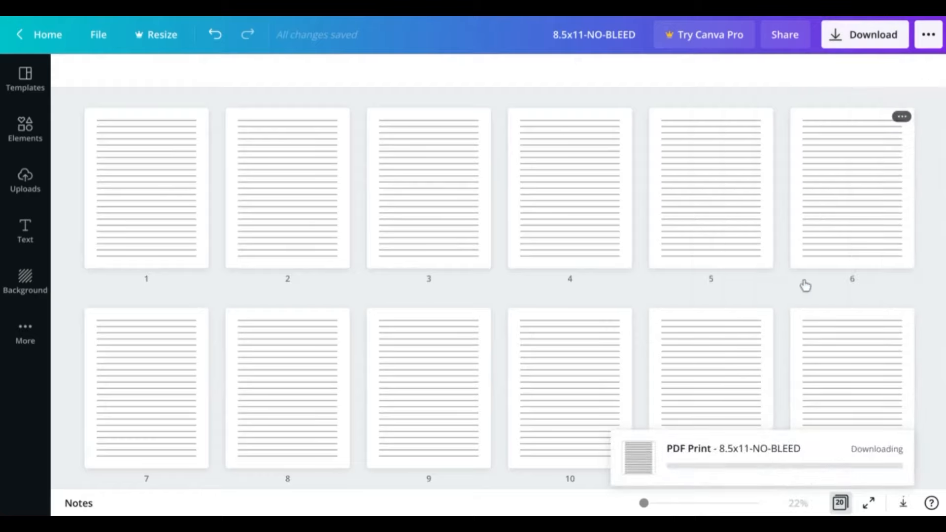
- Dismiss the sharing prompt, select all 20 pages, and duplicate them to make a 40-page document
{"action": "scroll", "coordinate": [805, 286], "scroll_direction": "down", "scroll_amount": 7}
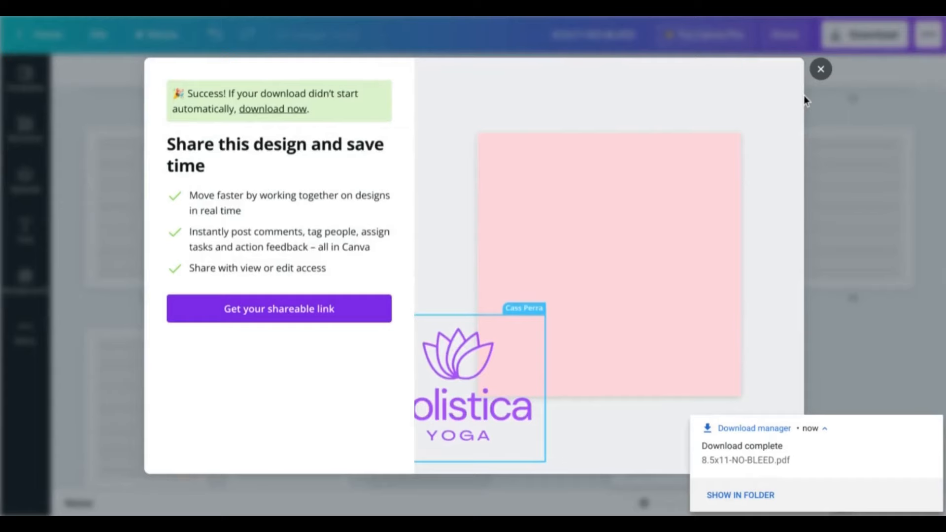
{"action": "left_click", "coordinate": [821, 70]}
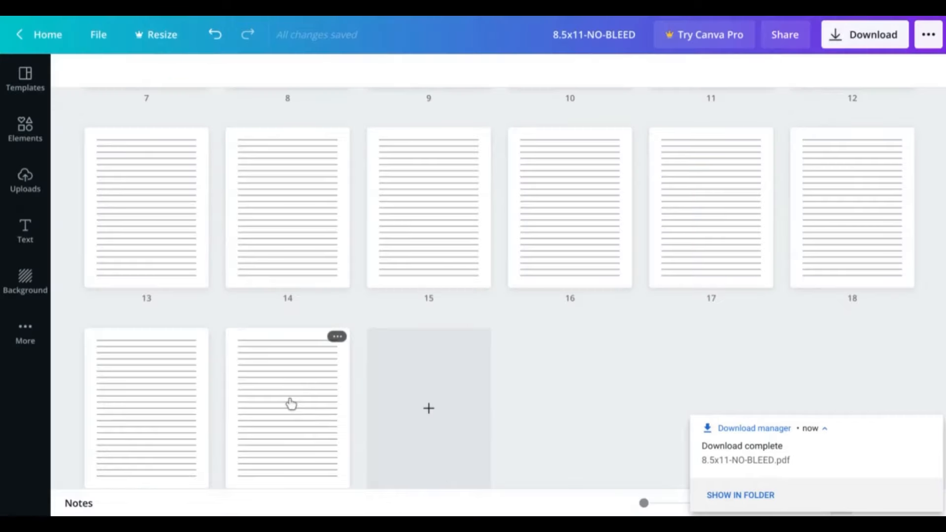
{"action": "scroll", "coordinate": [291, 404], "scroll_direction": "up", "scroll_amount": 7}
{"action": "key", "text": "ctrl+a"}
{"action": "scroll", "coordinate": [177, 167], "scroll_direction": "down", "scroll_amount": 6}
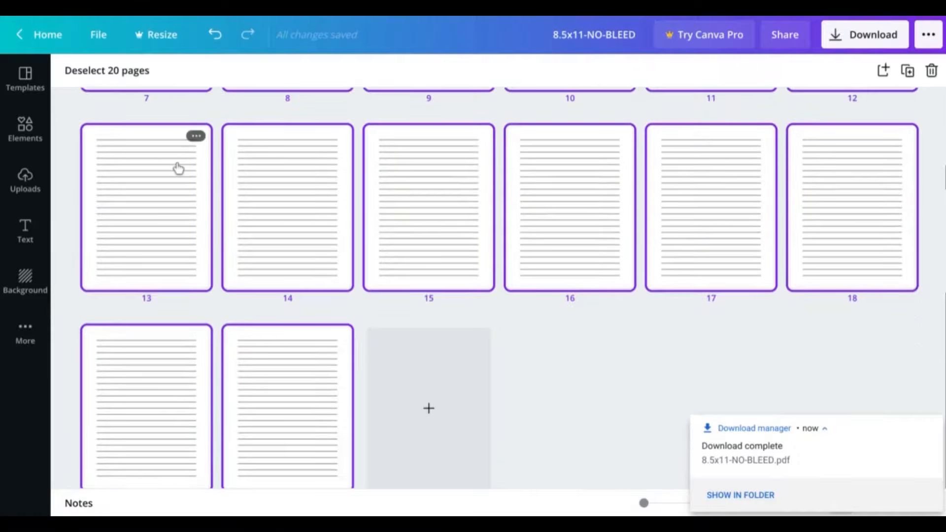
{"action": "right_click", "coordinate": [328, 378]}
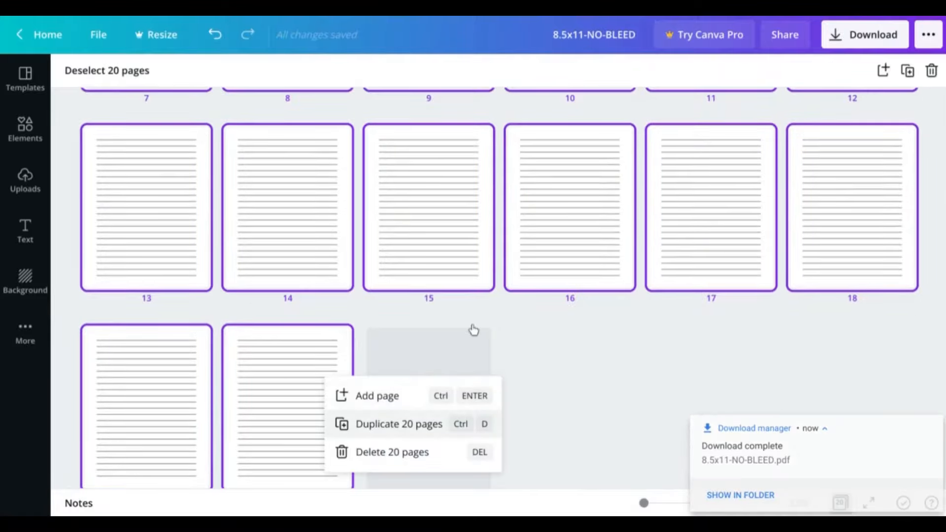
{"action": "left_click", "coordinate": [434, 424]}
- Duplicate the selected batch of 20 pages three more times to reach 100 pages, and clear the selection
{"action": "scroll", "coordinate": [471, 361], "scroll_direction": "down", "scroll_amount": 5}
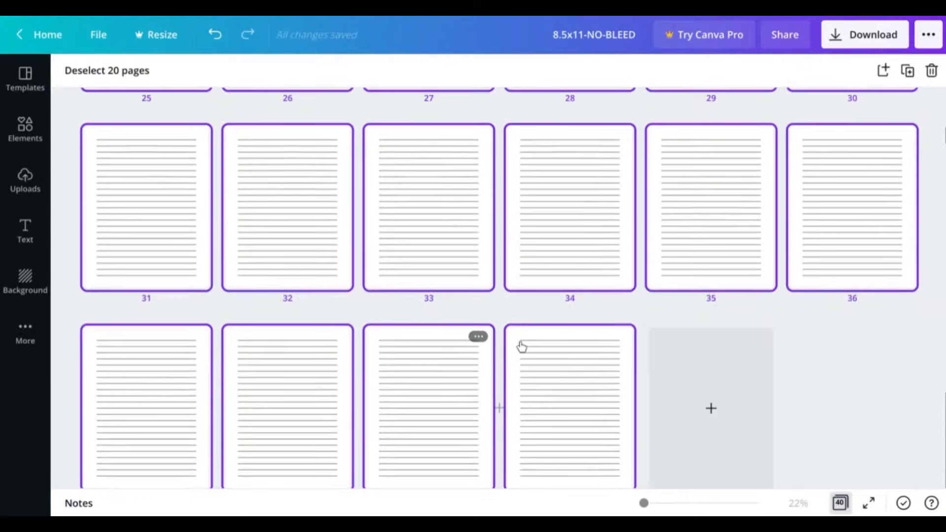
{"action": "right_click", "coordinate": [569, 371]}
{"action": "left_click", "coordinate": [624, 414]}
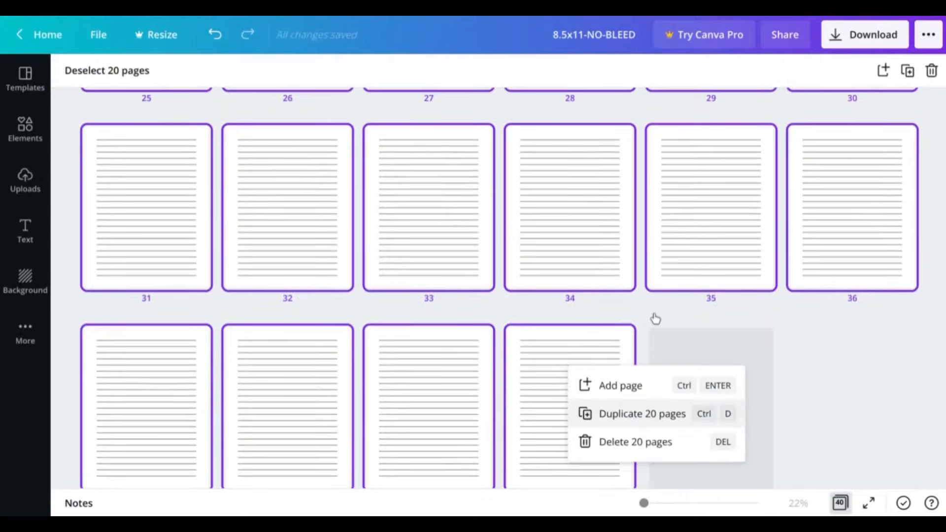
{"action": "scroll", "coordinate": [663, 306], "scroll_direction": "down", "scroll_amount": 7}
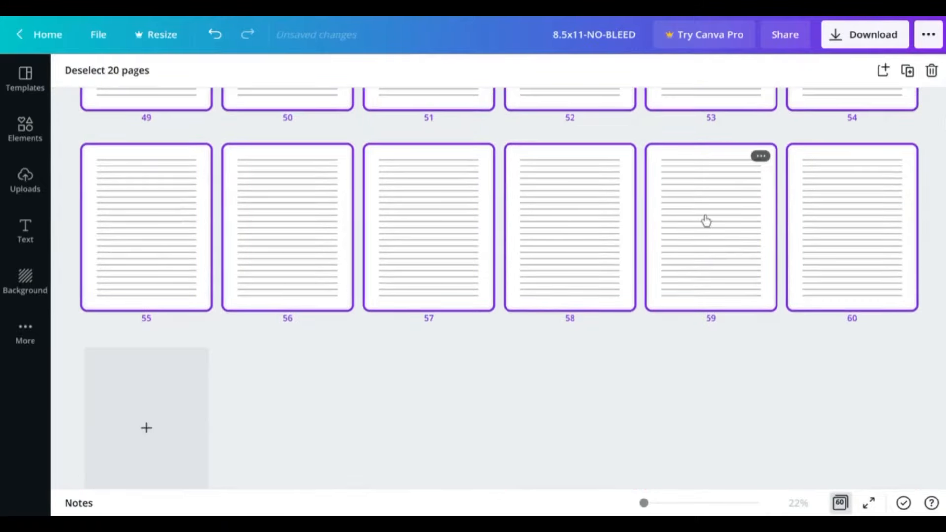
{"action": "right_click", "coordinate": [704, 220]}
{"action": "left_click", "coordinate": [723, 265]}
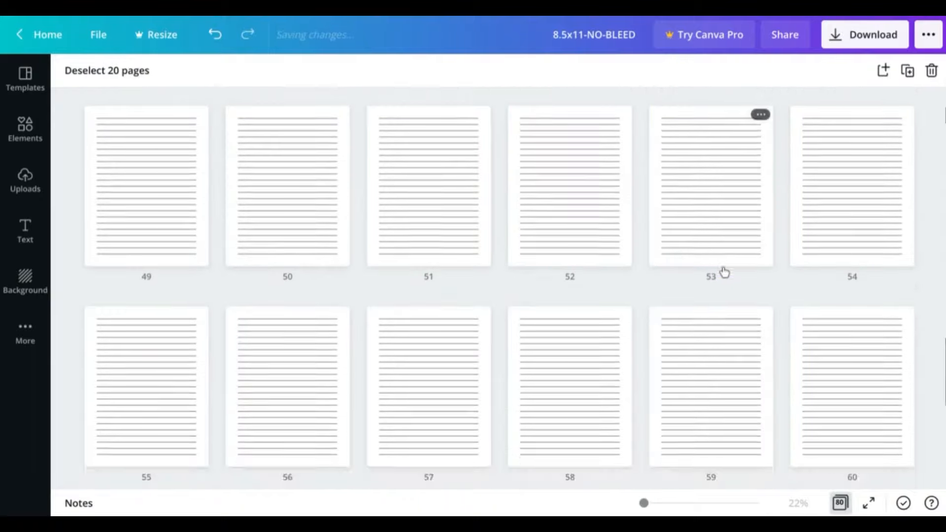
{"action": "right_click", "coordinate": [704, 277]}
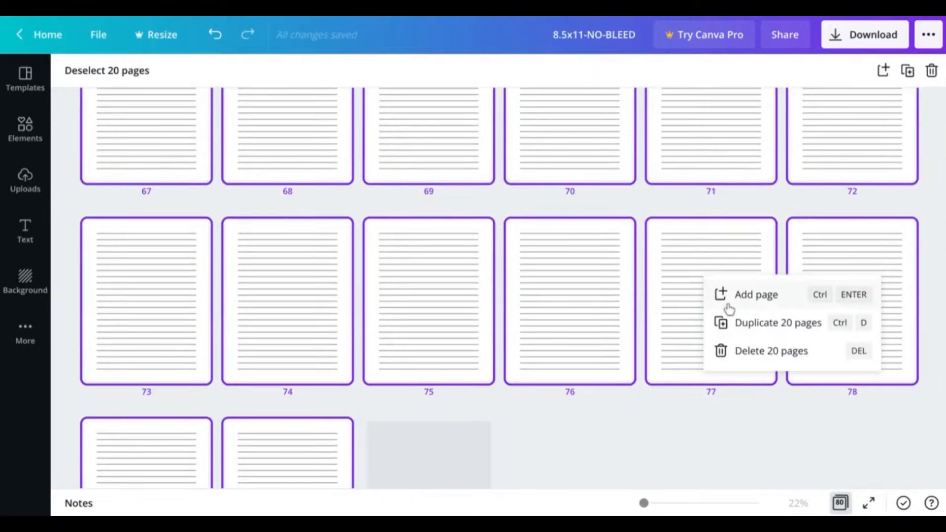
{"action": "left_click", "coordinate": [737, 324]}
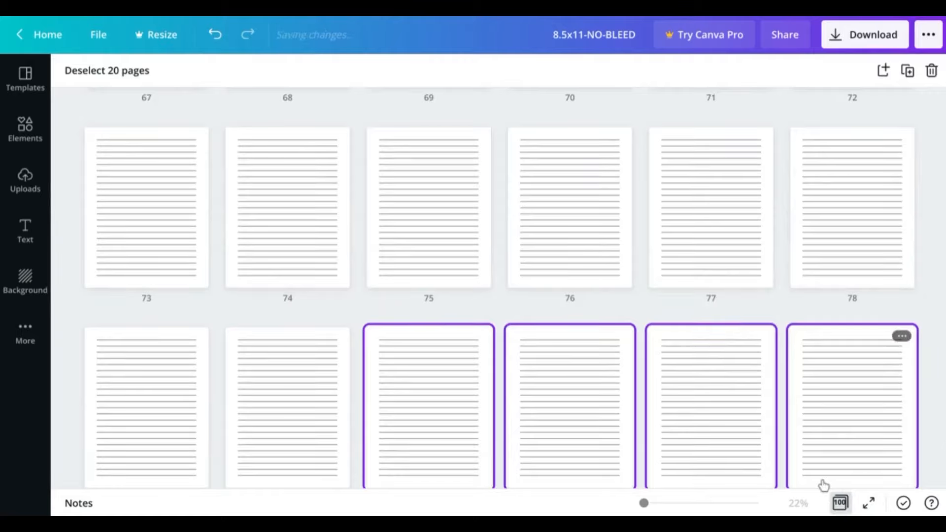
{"action": "left_click", "coordinate": [118, 70]}
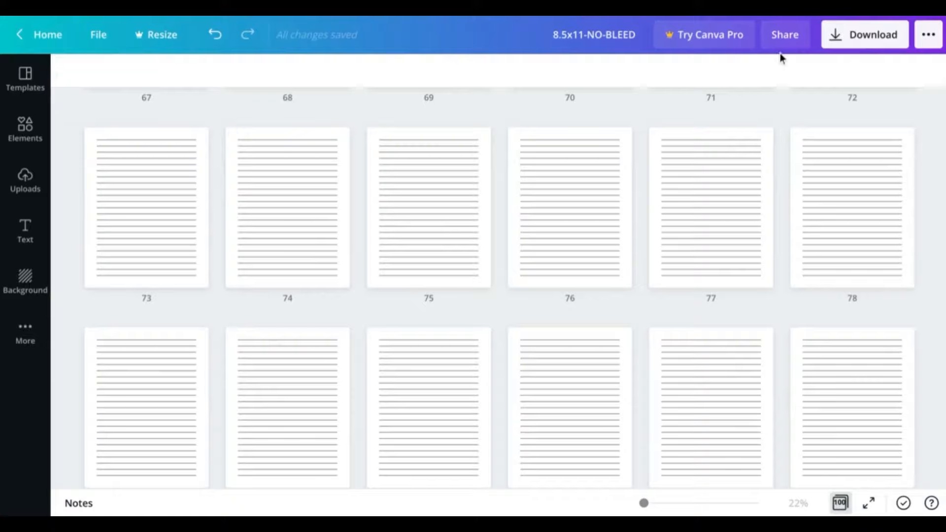
- Download all 100 pages as a PDF Print file without crop marks and bleed
{"action": "left_click", "coordinate": [845, 39]}
{"action": "left_click", "coordinate": [819, 135]}
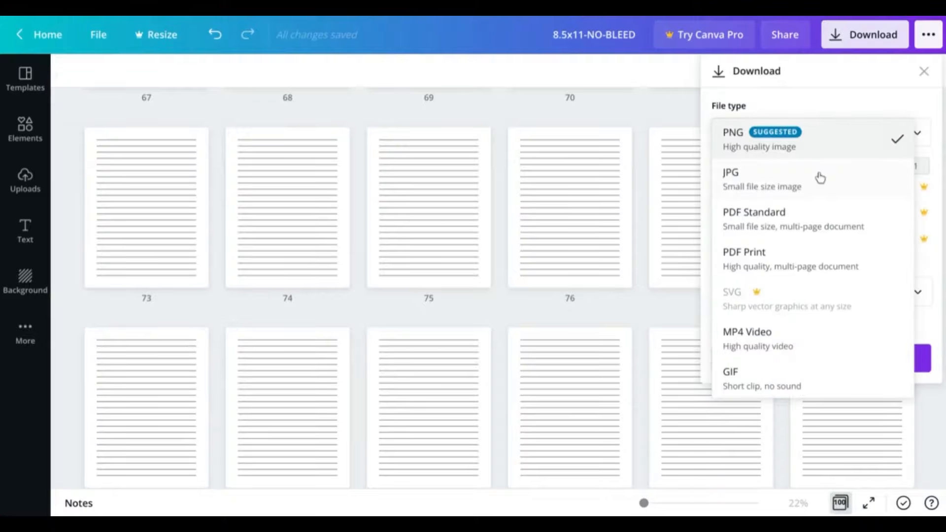
{"action": "left_click", "coordinate": [805, 260]}
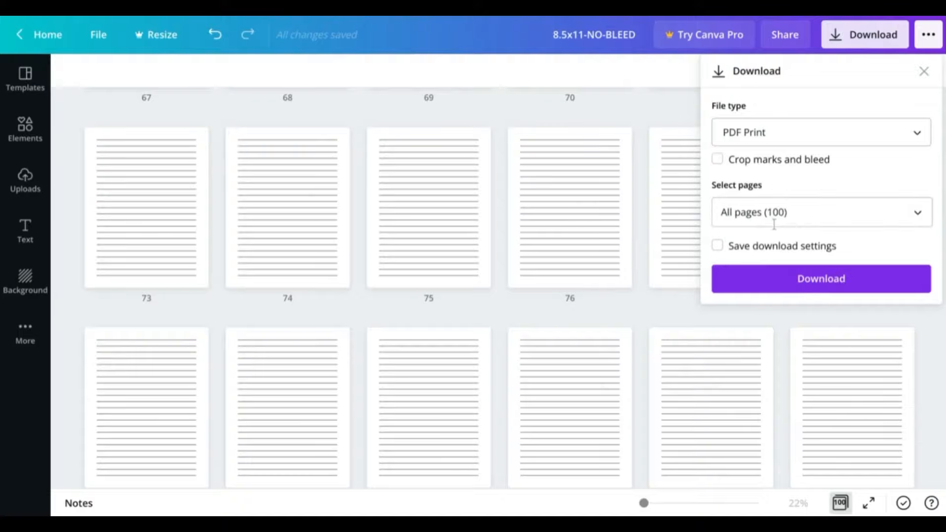
{"action": "left_click", "coordinate": [788, 279]}
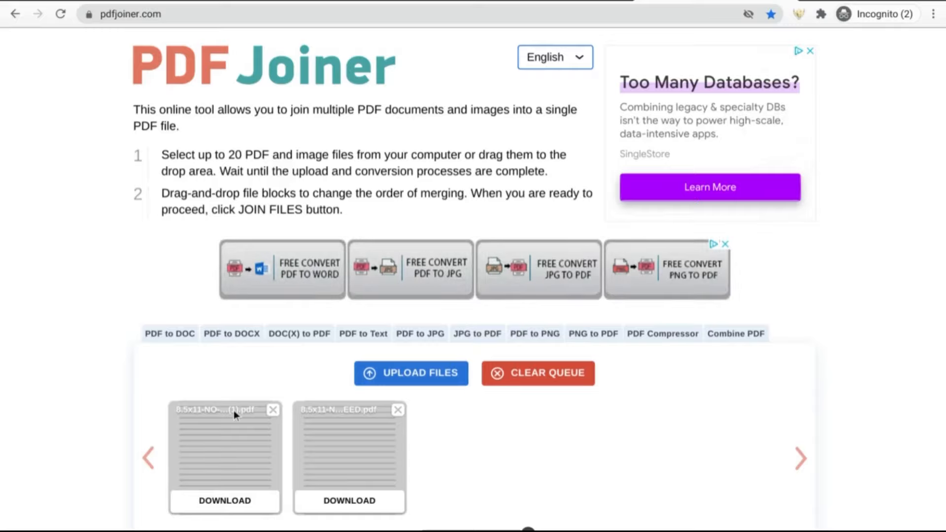
- Switch to PDF Joiner and join the two uploaded 8.5x11 no-bleed PDFs into a single file
{"action": "scroll", "coordinate": [387, 289], "scroll_direction": "down", "scroll_amount": 2}
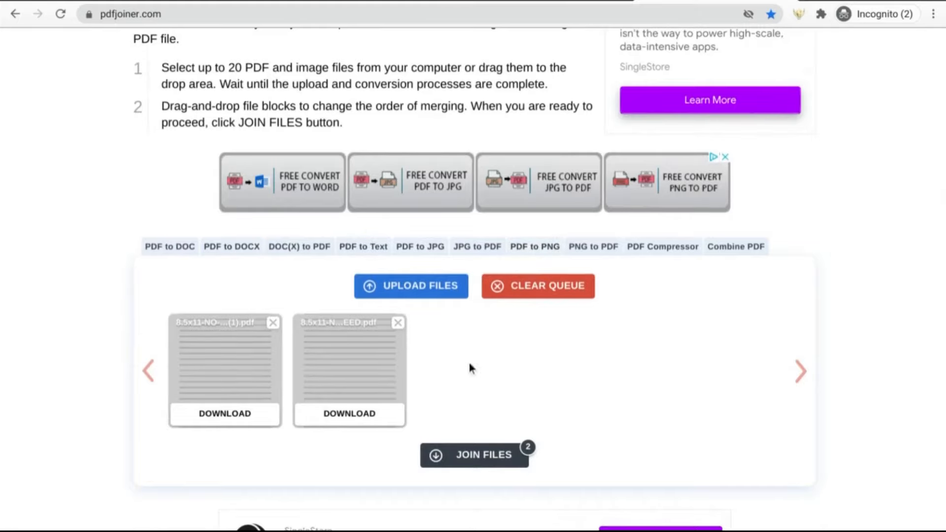
{"action": "scroll", "coordinate": [456, 383], "scroll_direction": "up", "scroll_amount": 1}
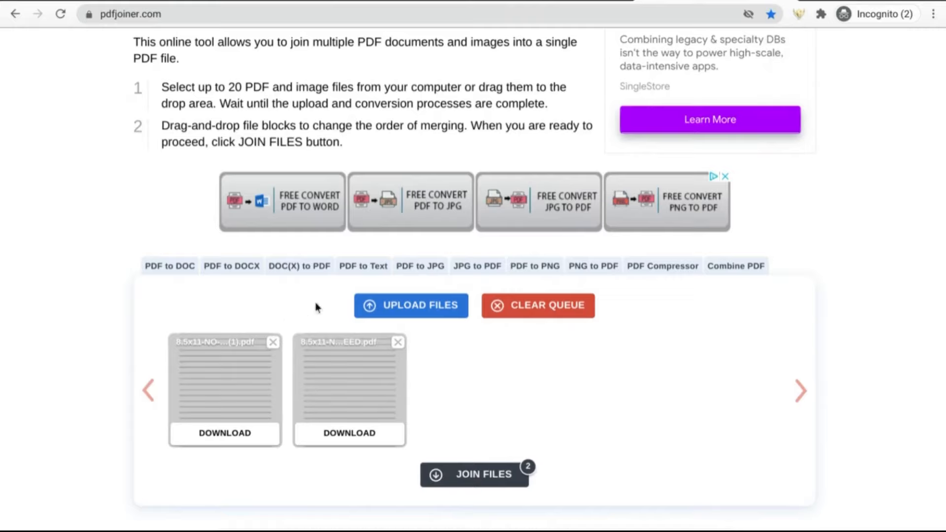
{"action": "left_click", "coordinate": [471, 477]}
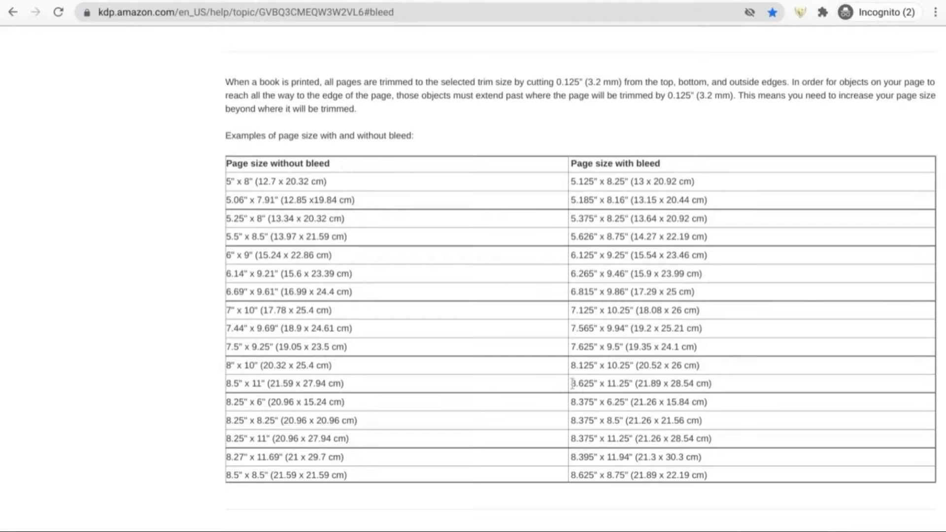
- Check the with-bleed page size for an 8.5" x 11" book in the KDP size table, and return to Canva
{"action": "left_click_drag", "start_coordinate": [572, 383], "coordinate": [611, 385]}
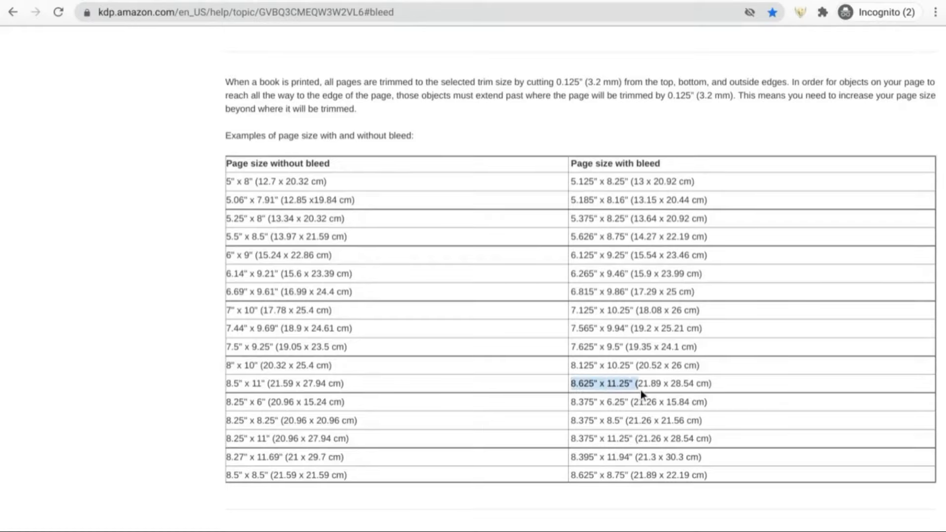
{"action": "double_click", "coordinate": [580, 383]}
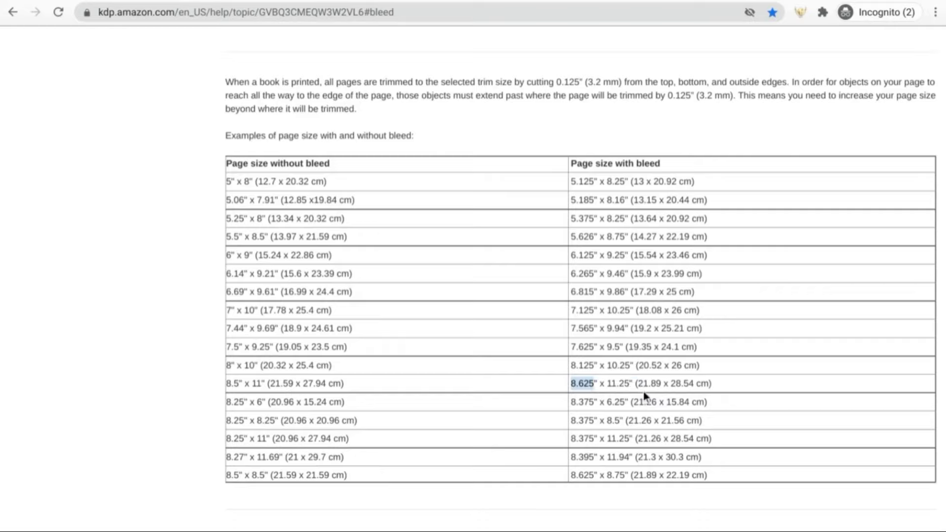
{"action": "key", "text": "ctrl+Tab"}
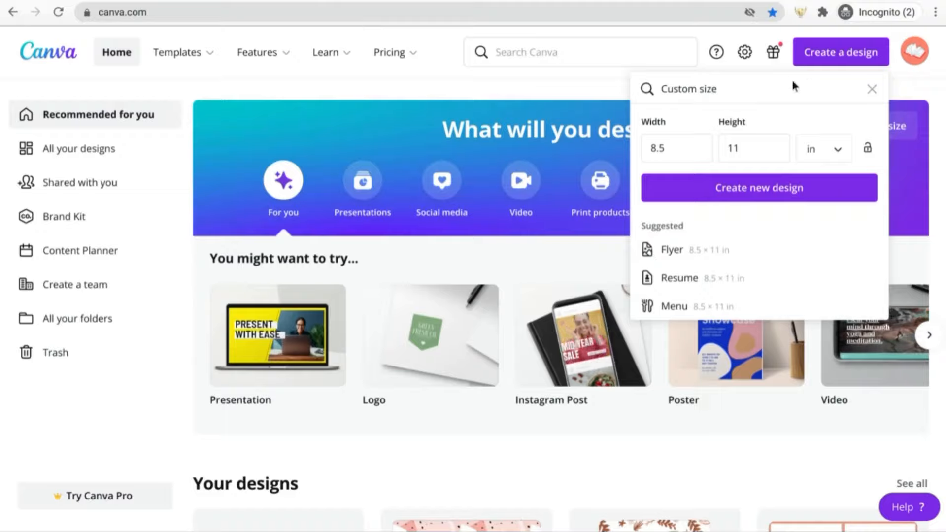
- Create a new custom-size design 8.625 in wide and 11.25 in high
{"action": "type", "text": "8.625"}
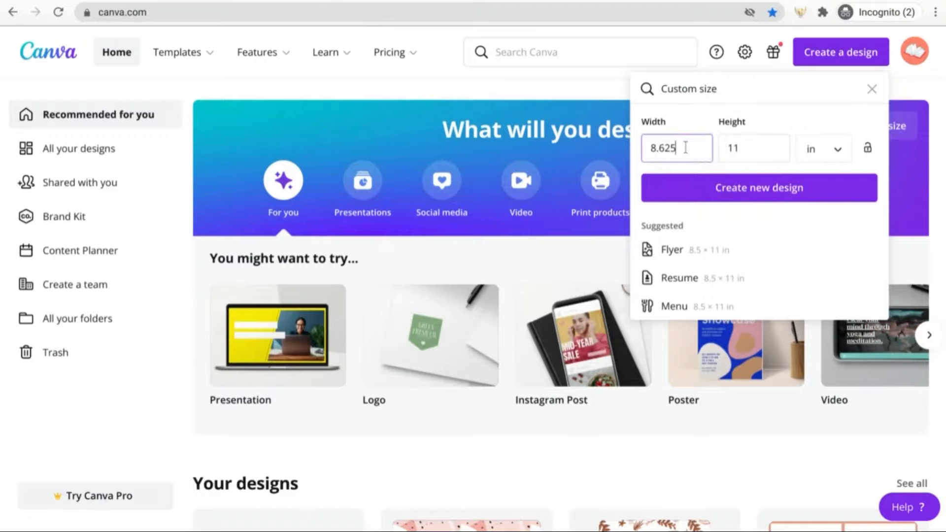
{"action": "left_click", "coordinate": [753, 156]}
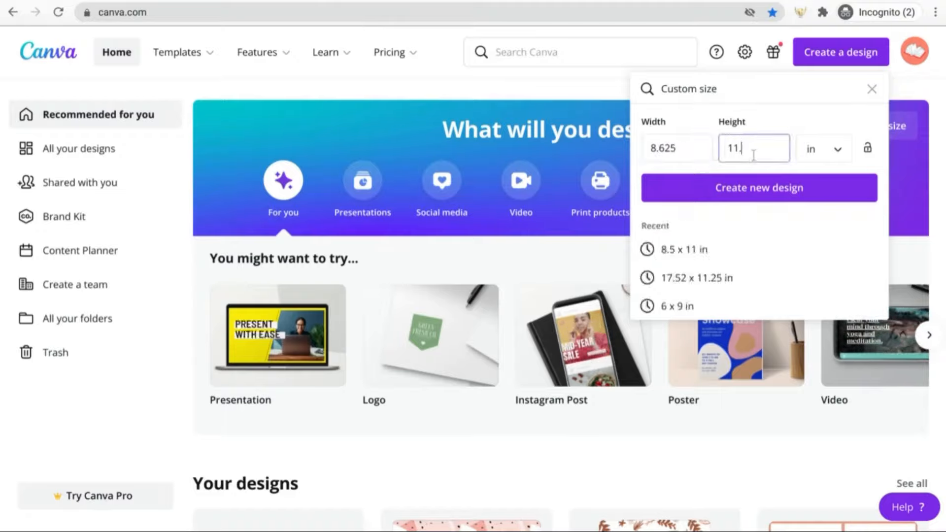
{"action": "type", "text": ".25"}
{"action": "left_click", "coordinate": [844, 150]}
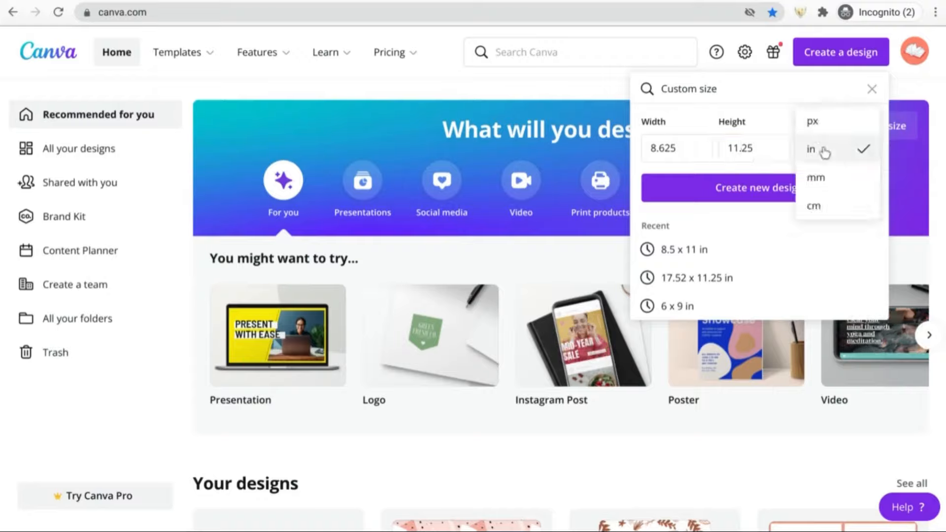
{"action": "left_click", "coordinate": [824, 150]}
{"action": "left_click", "coordinate": [777, 191]}
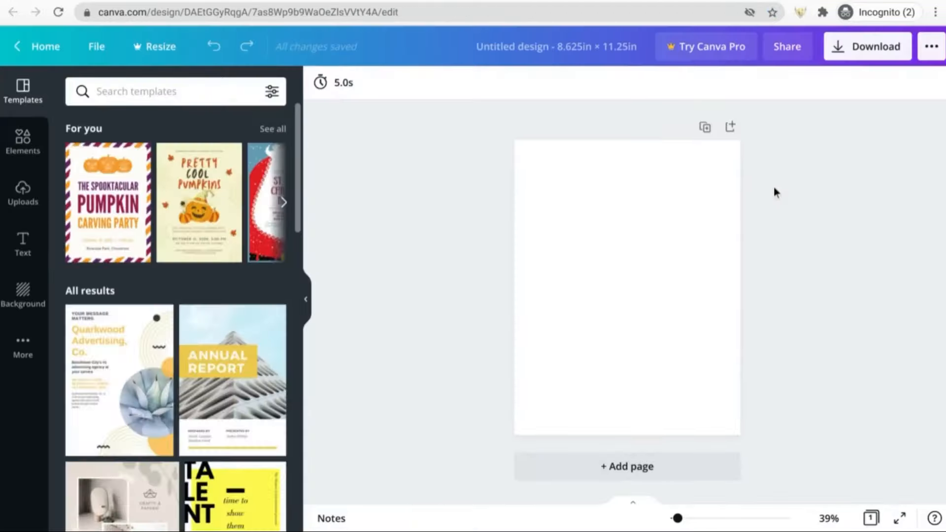
- Rename the design 8.5x11-WITH-BLEED
{"action": "left_click", "coordinate": [542, 47]}
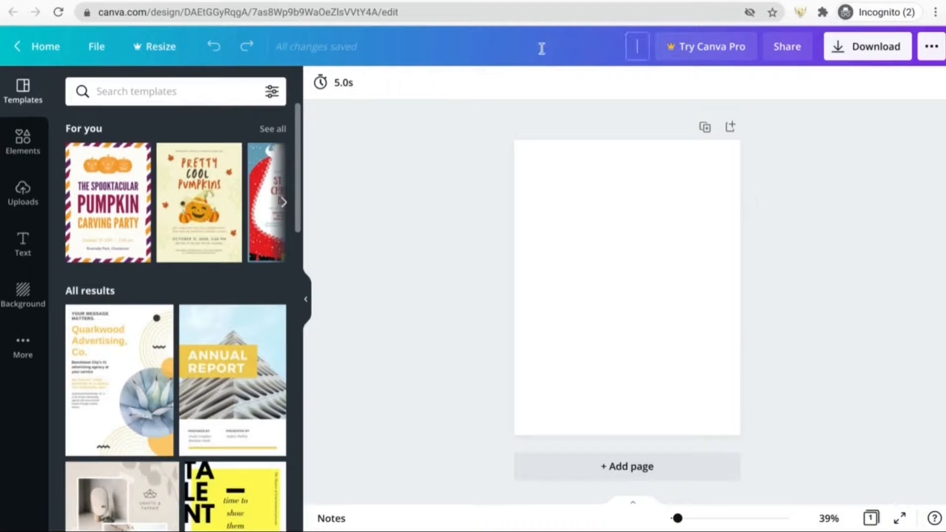
{"action": "type", "text": "8.5x11-WITH-BLE"}
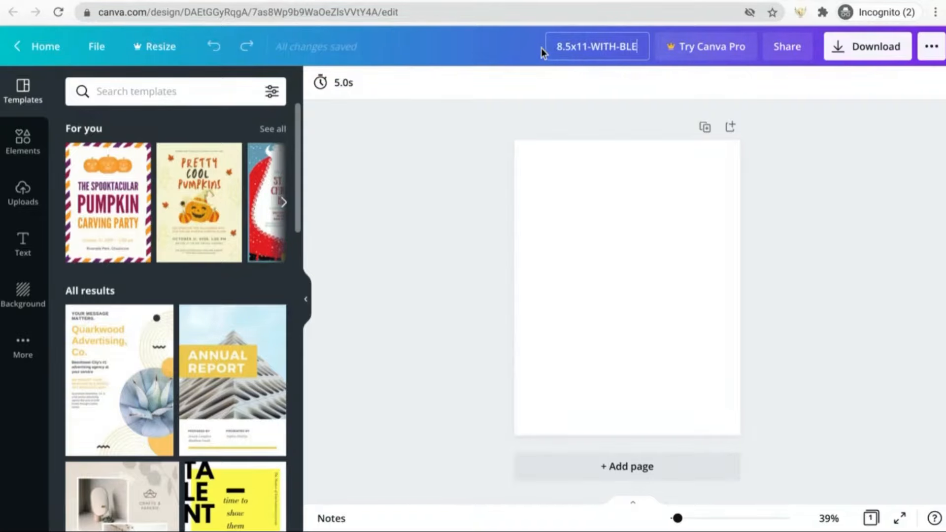
{"action": "type", "text": "ED"}
{"action": "key", "text": "Return"}
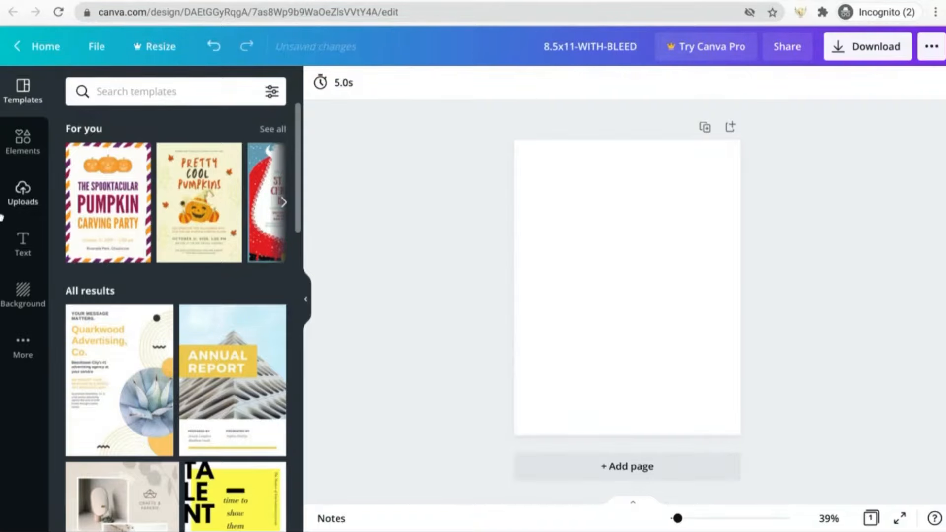
- Add a plain straight line to the page and set its line weight to 2
{"action": "left_click", "coordinate": [22, 143]}
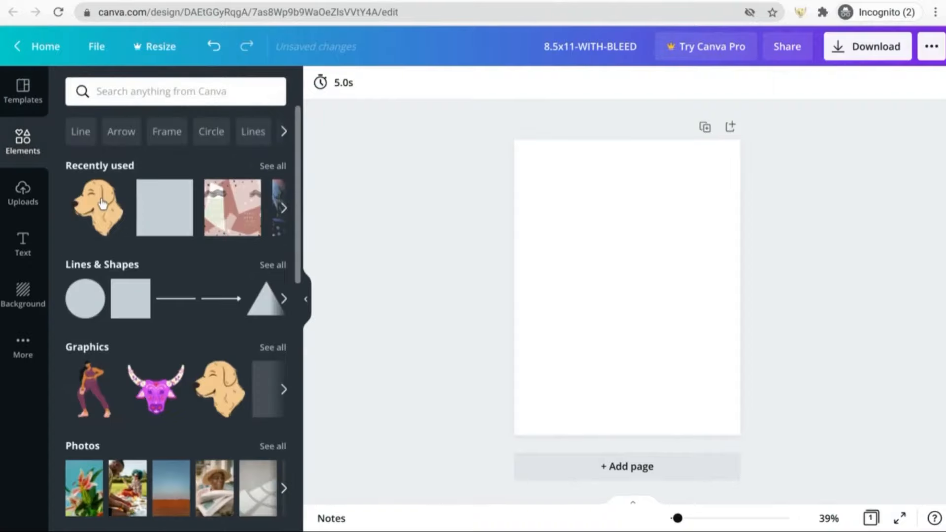
{"action": "left_click", "coordinate": [177, 304]}
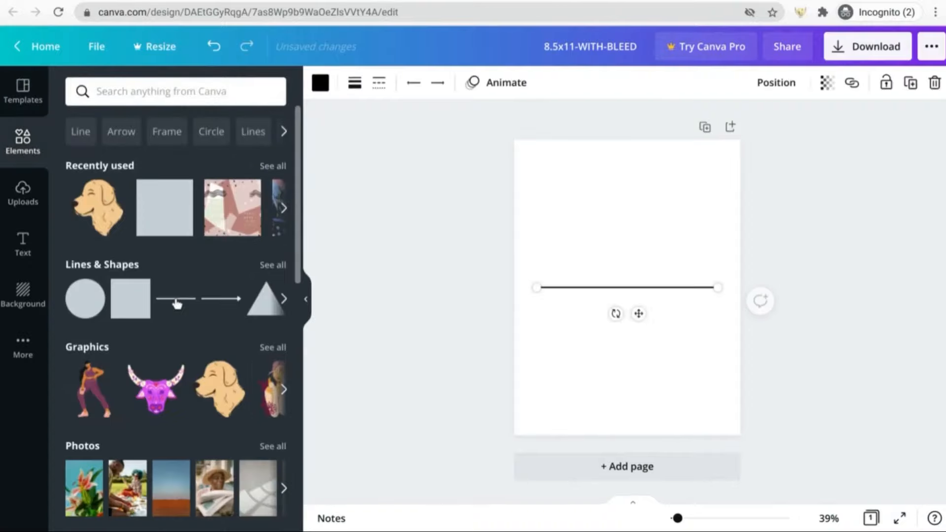
{"action": "left_click", "coordinate": [355, 82]}
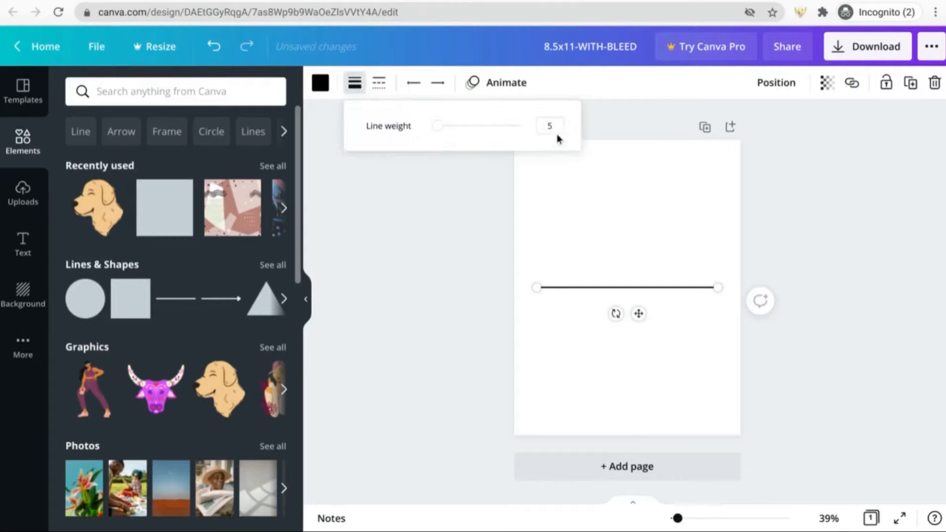
{"action": "left_click", "coordinate": [548, 120]}
{"action": "key", "text": "BackSpace"}
{"action": "type", "text": "2"}
{"action": "key", "text": "Return"}
- Place one line near the page's top and a copy near its bottom, and extend both past the left and right page edges
{"action": "left_click_drag", "start_coordinate": [641, 313], "coordinate": [644, 438]}
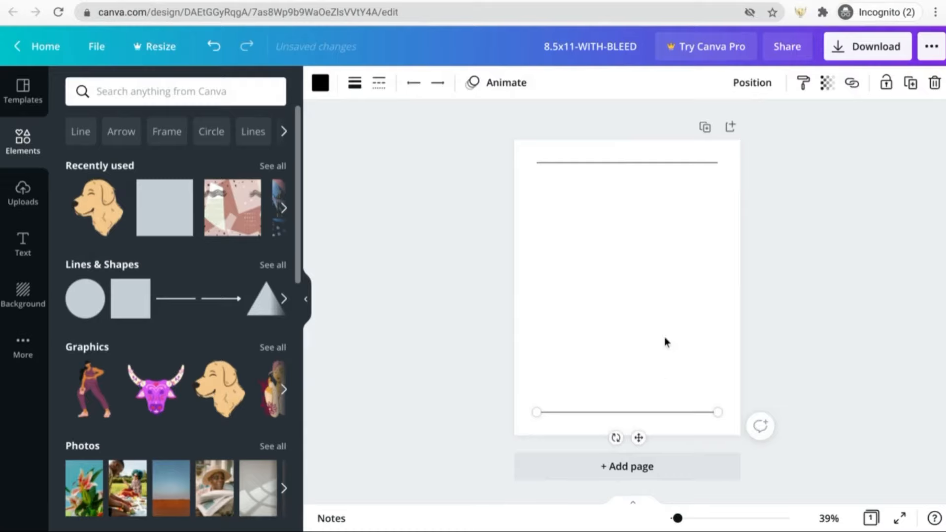
{"action": "left_click", "coordinate": [665, 342]}
{"action": "left_click", "coordinate": [688, 164]}
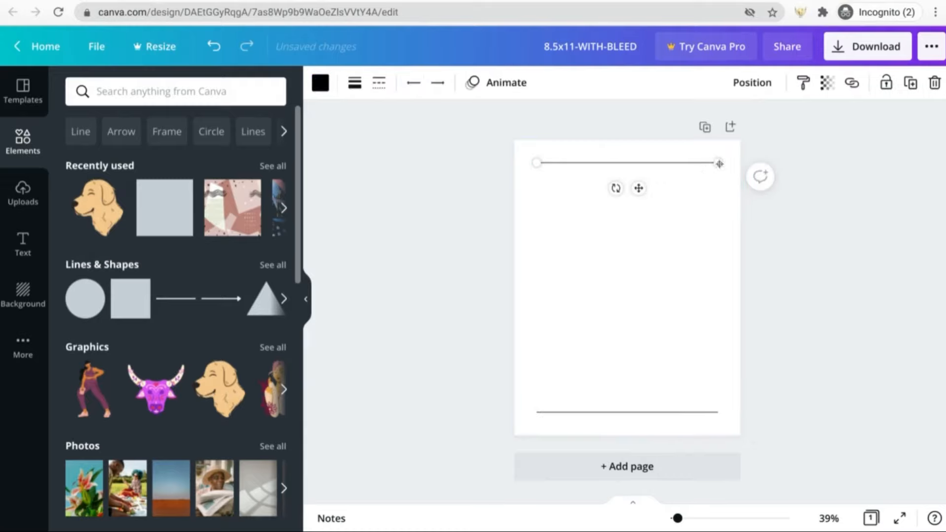
{"action": "left_click_drag", "start_coordinate": [721, 163], "coordinate": [754, 162]}
{"action": "left_click_drag", "start_coordinate": [535, 162], "coordinate": [479, 161]}
{"action": "left_click", "coordinate": [542, 412]}
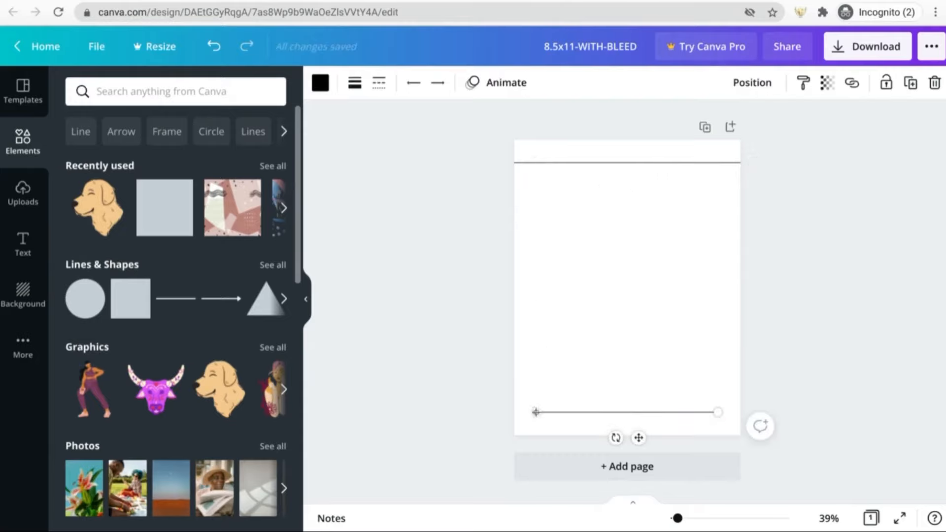
{"action": "left_click_drag", "start_coordinate": [536, 412], "coordinate": [495, 412]}
{"action": "left_click_drag", "start_coordinate": [721, 413], "coordinate": [766, 412]}
- Add the recently used dog head graphic to the page between the two lines
{"action": "left_click", "coordinate": [624, 239]}
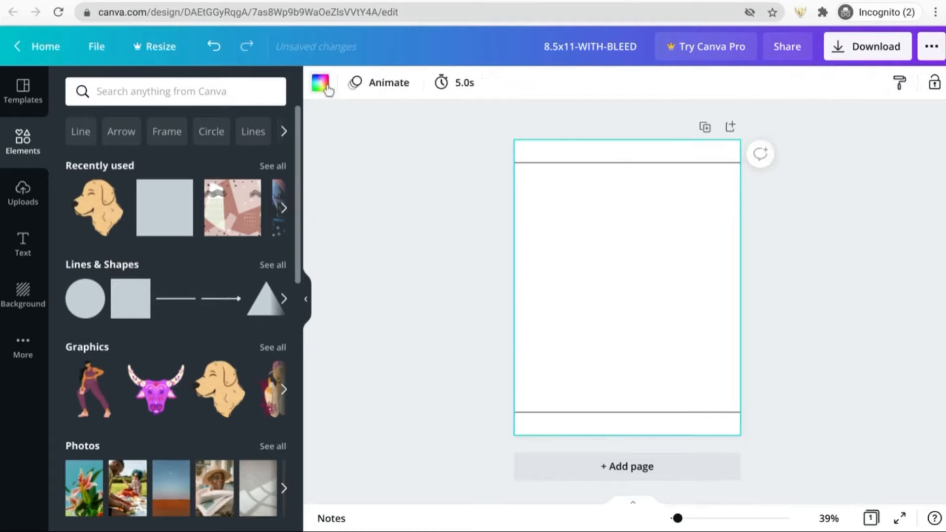
{"action": "left_click", "coordinate": [99, 207]}
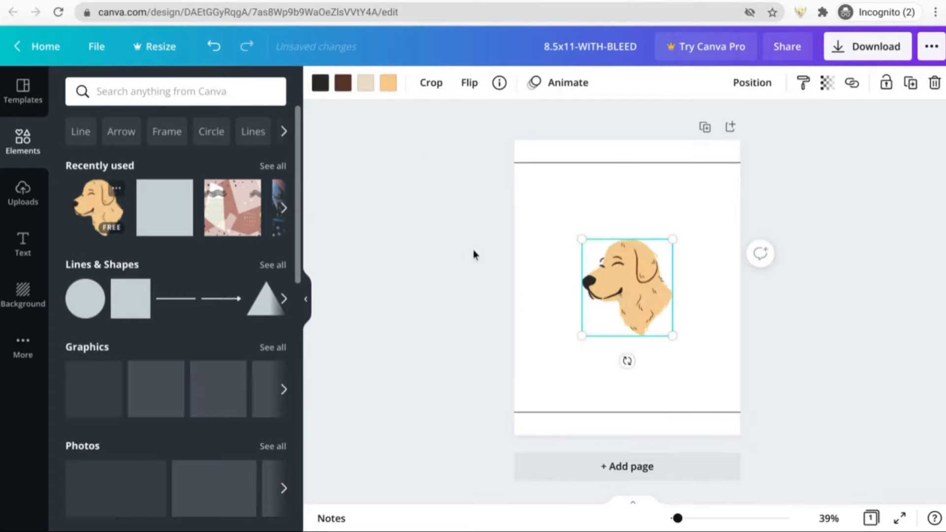
- Move the dog head graphic partly past the page's right edge just below the top line, and delete it
{"action": "left_click_drag", "start_coordinate": [615, 288], "coordinate": [709, 218]}
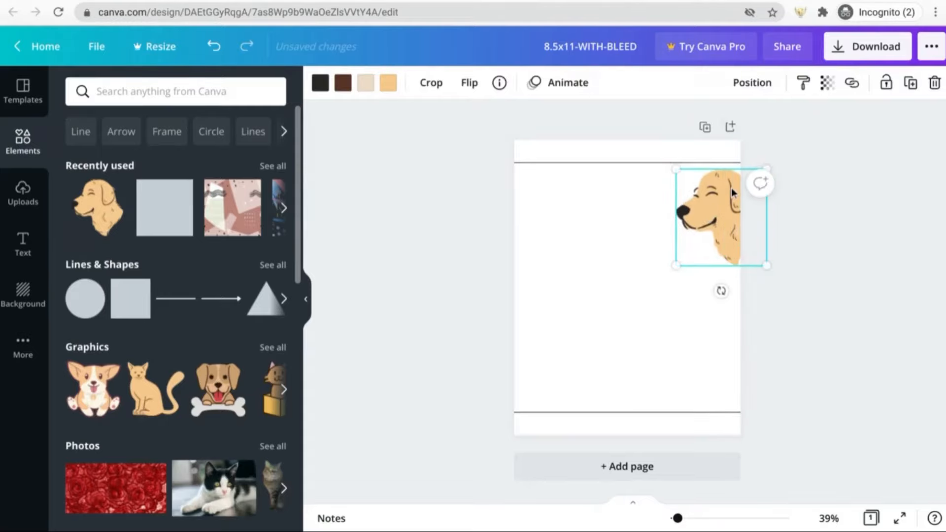
{"action": "left_click", "coordinate": [765, 307]}
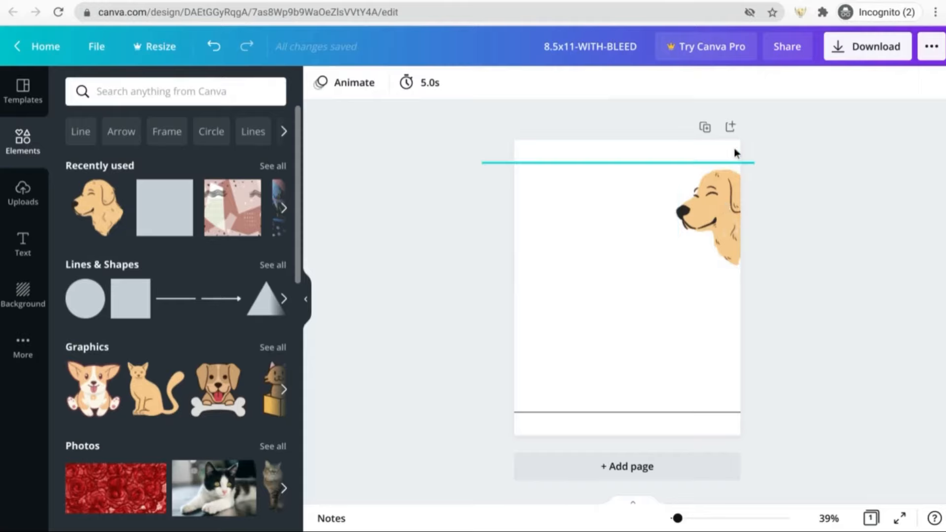
{"action": "left_click", "coordinate": [738, 203]}
{"action": "key", "text": "Delete"}
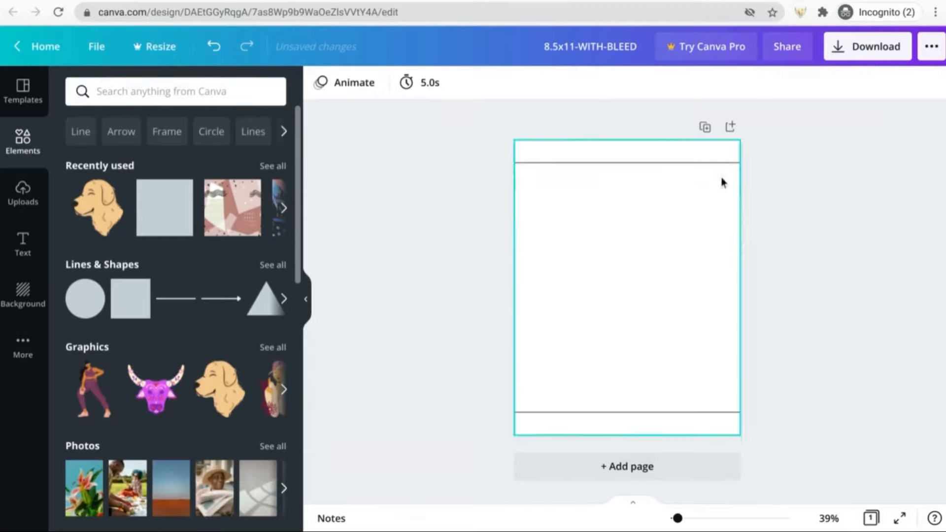
- Duplicate the line near the page's top repeatedly to make 14 copies cascading below it
{"action": "left_click", "coordinate": [707, 167]}
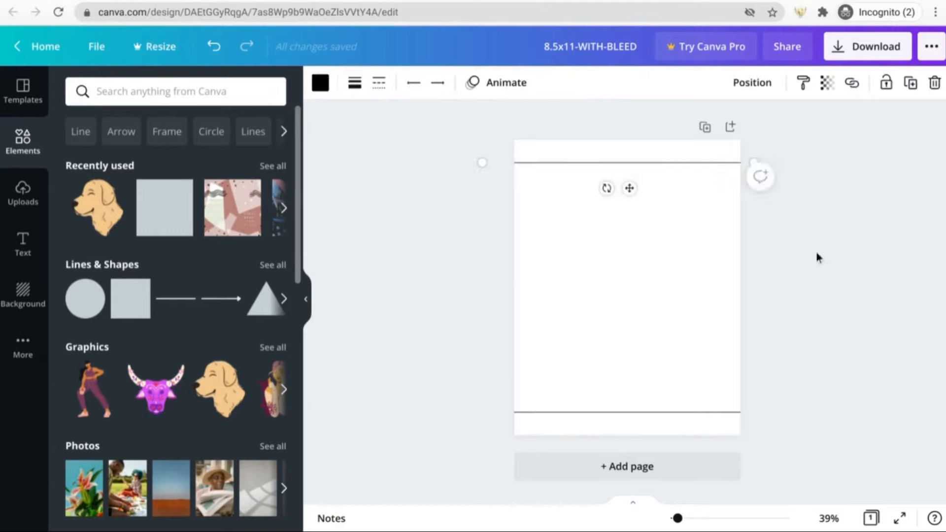
{"action": "key", "text": "ctrl+d"}
{"action": "key", "text": "ctrl+d"}
{"action": "key", "text": "ctrl+d"}
{"action": "key", "text": "ctrl+d"}
{"action": "key", "text": "ctrl+d"}
{"action": "key", "text": "ctrl+d"}
{"action": "key", "text": "ctrl+d"}
{"action": "key", "text": "ctrl+d"}
{"action": "key", "text": "ctrl+d"}
{"action": "key", "text": "ctrl+d"}
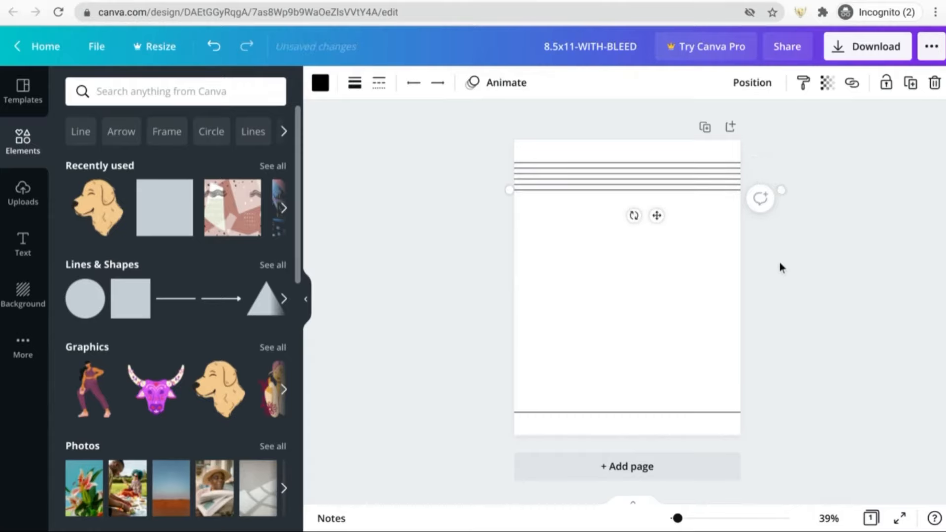
{"action": "key", "text": "ctrl+d"}
{"action": "key", "text": "ctrl+d"}
{"action": "key", "text": "ctrl+d"}
{"action": "key", "text": "ctrl+d"}
{"action": "key", "text": "ctrl+d"}
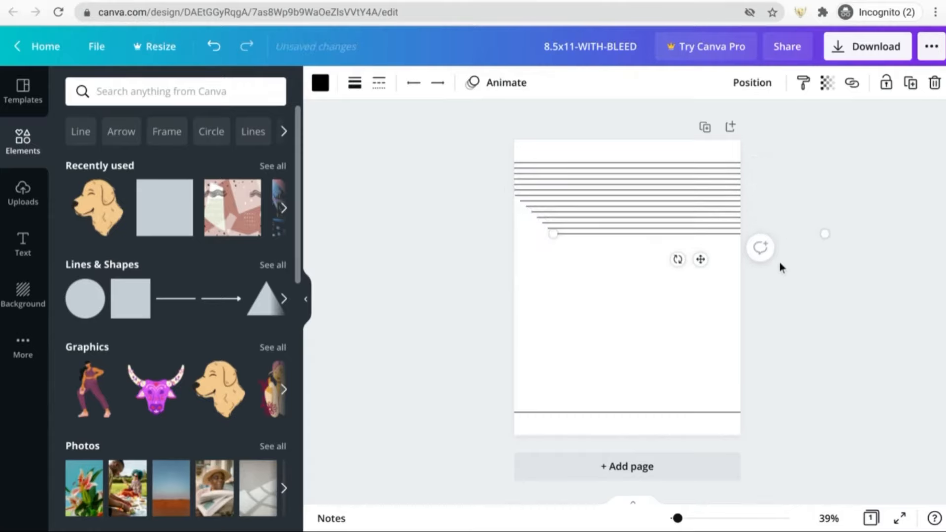
- Tidy up all the lines into an evenly spaced, aligned stack and shift them to extend past both side edges of the page
{"action": "left_click_drag", "start_coordinate": [764, 434], "coordinate": [689, 132]}
{"action": "left_click", "coordinate": [753, 83]}
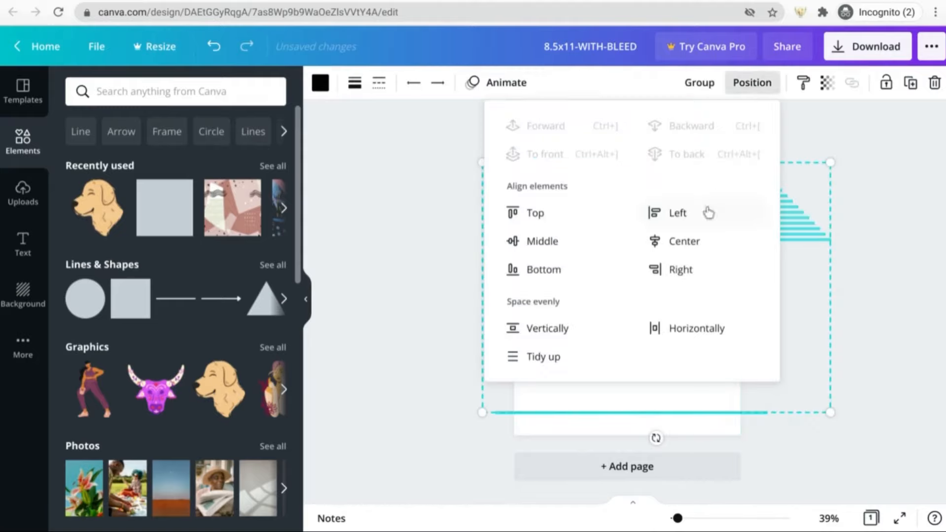
{"action": "left_click", "coordinate": [581, 361]}
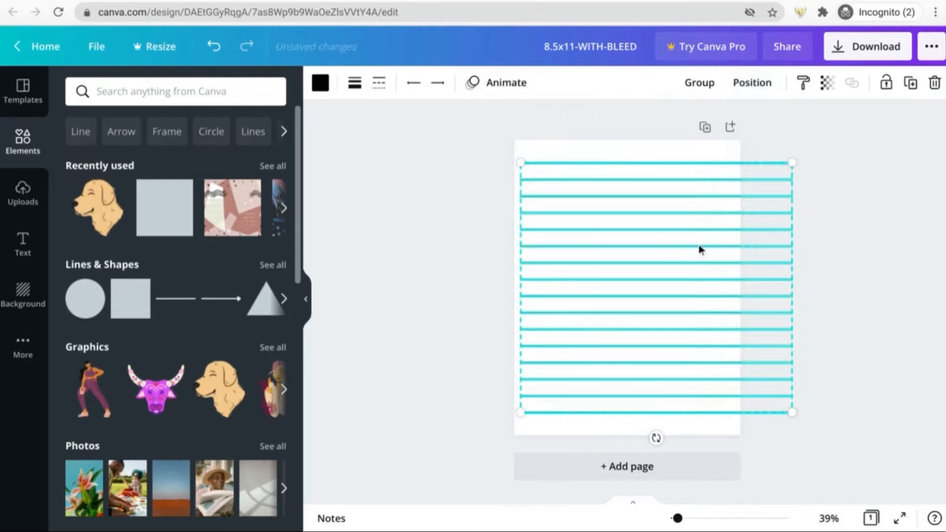
{"action": "left_click_drag", "start_coordinate": [680, 213], "coordinate": [650, 211]}
{"action": "left_click", "coordinate": [838, 219]}
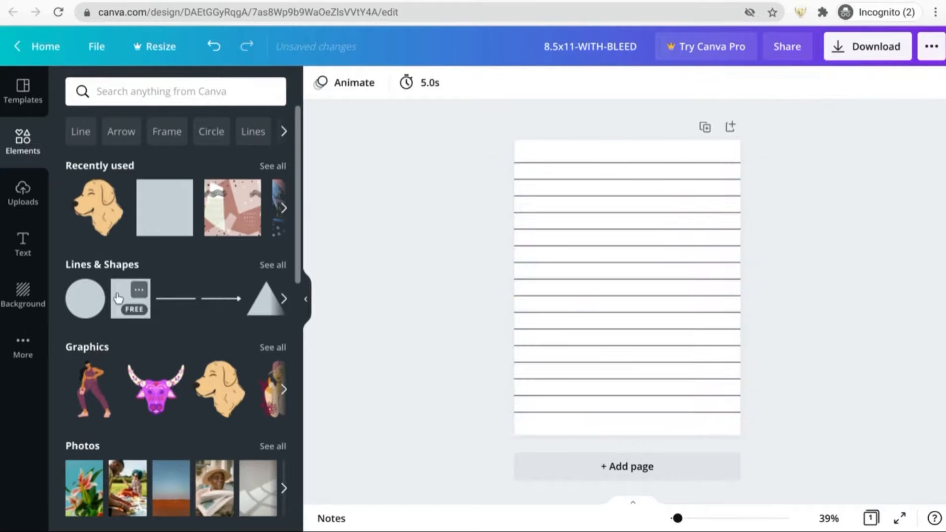
- Search the elements library for fall
{"action": "left_click", "coordinate": [136, 91]}
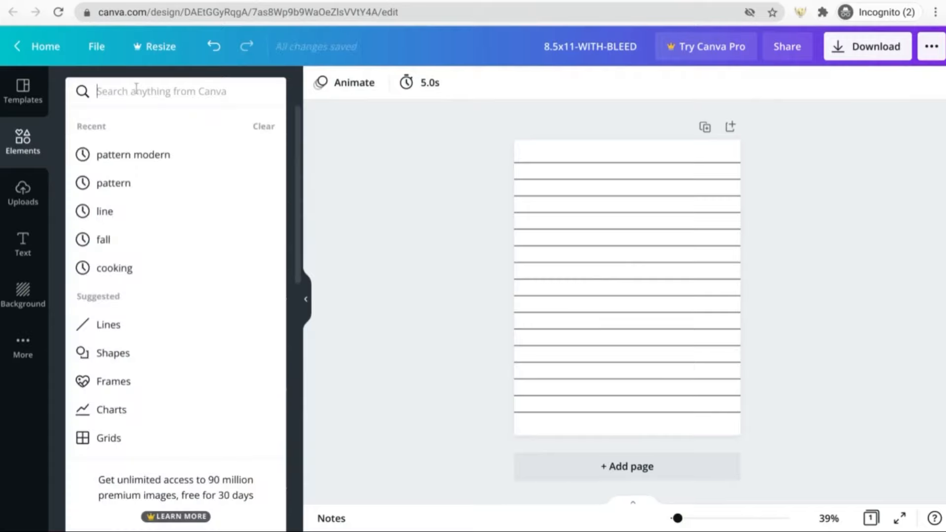
{"action": "type", "text": "fall"}
{"action": "key", "text": "Return"}
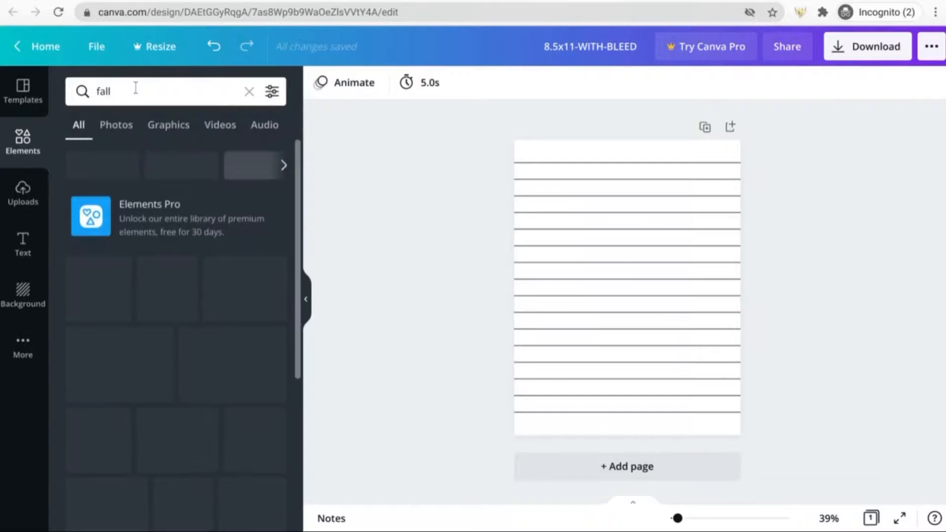
{"action": "left_click", "coordinate": [261, 257]}
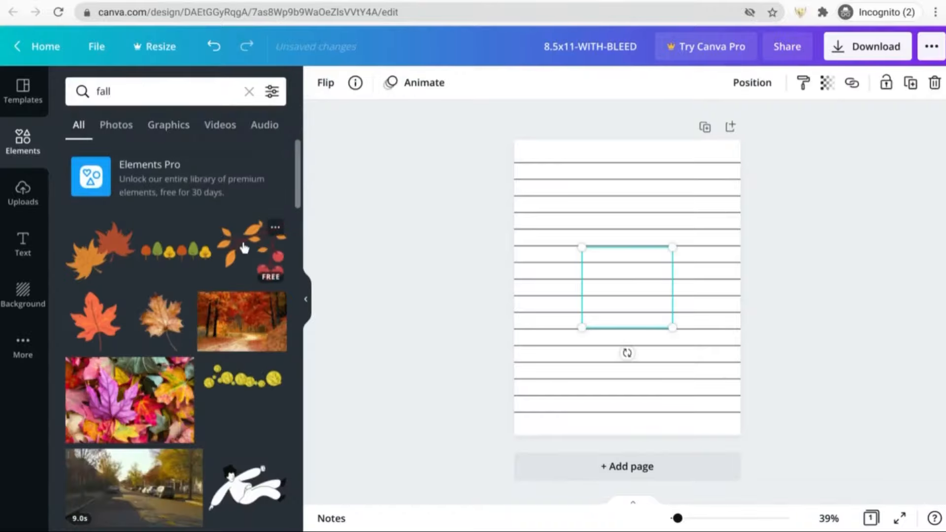
{"action": "left_click_drag", "start_coordinate": [656, 270], "coordinate": [701, 219]}
{"action": "key", "text": "Delete"}
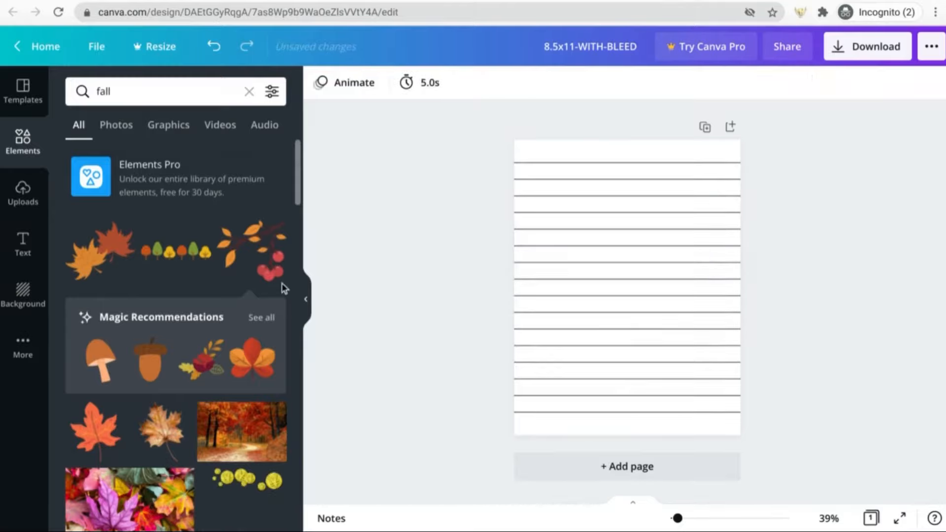
- Add the two maple leaves graphic and recolor its dark red and brown details dark grey, the red leaf light grey, and the orange leaf medium grey
{"action": "left_click", "coordinate": [109, 246]}
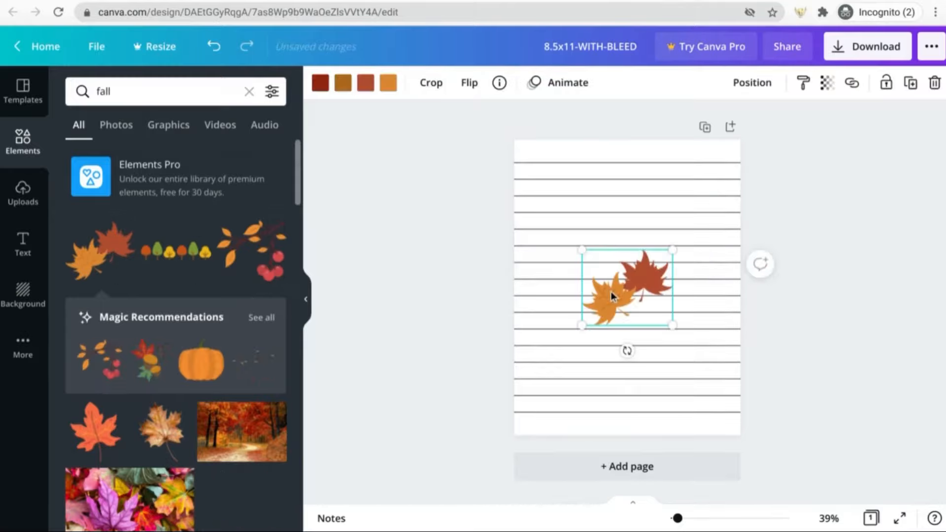
{"action": "left_click", "coordinate": [320, 83]}
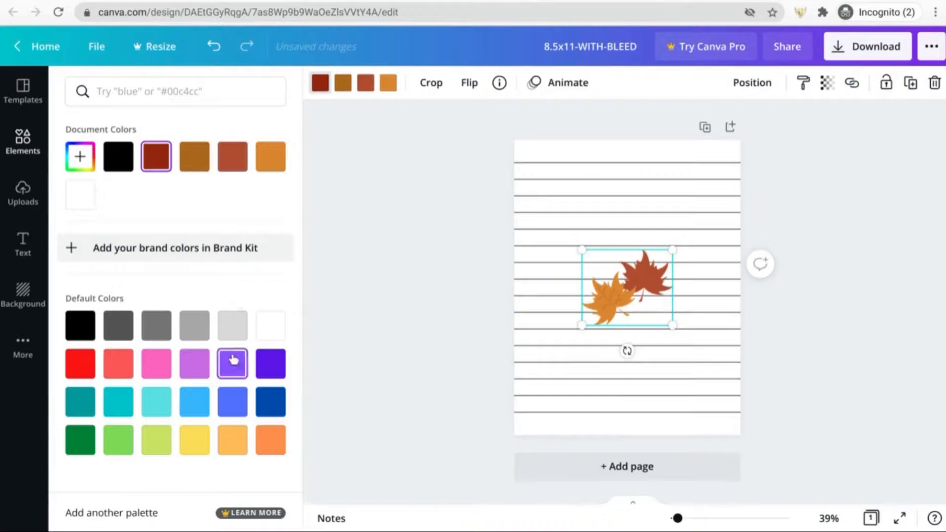
{"action": "left_click", "coordinate": [197, 328]}
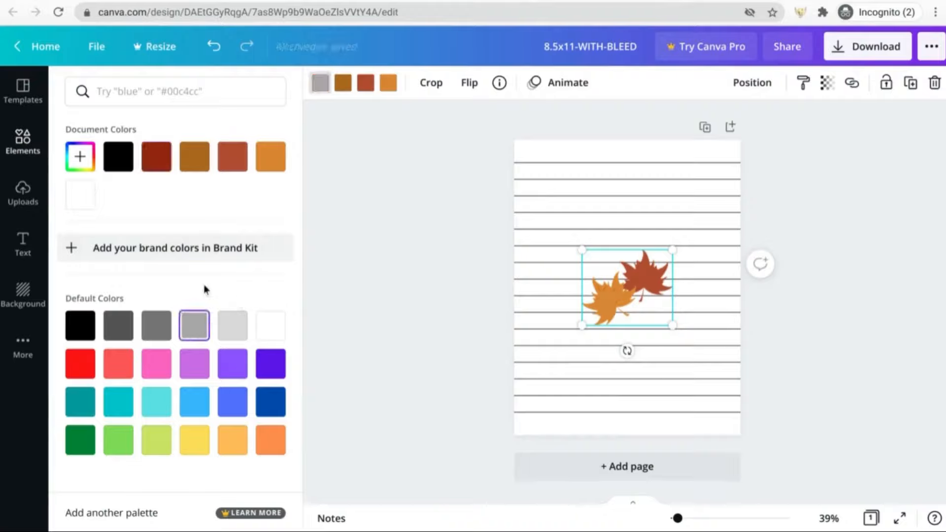
{"action": "left_click", "coordinate": [156, 326]}
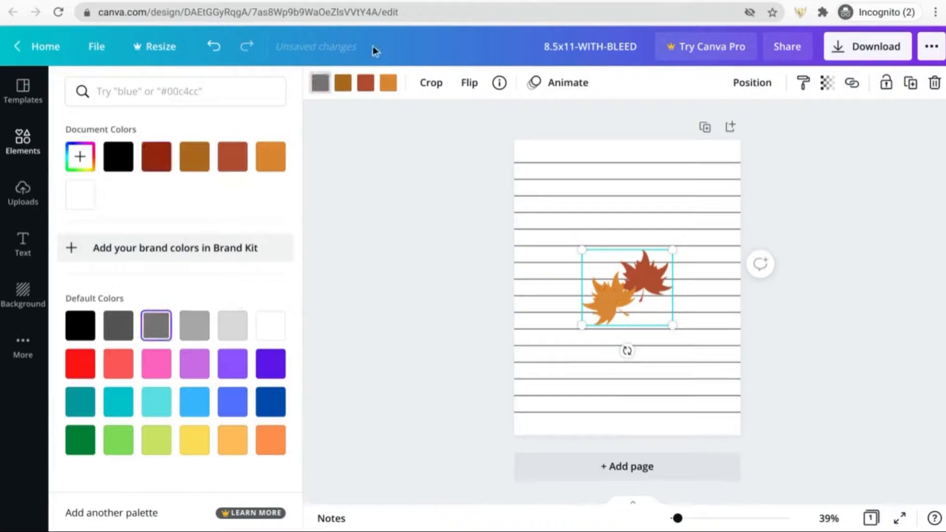
{"action": "left_click", "coordinate": [364, 84]}
{"action": "left_click", "coordinate": [154, 327]}
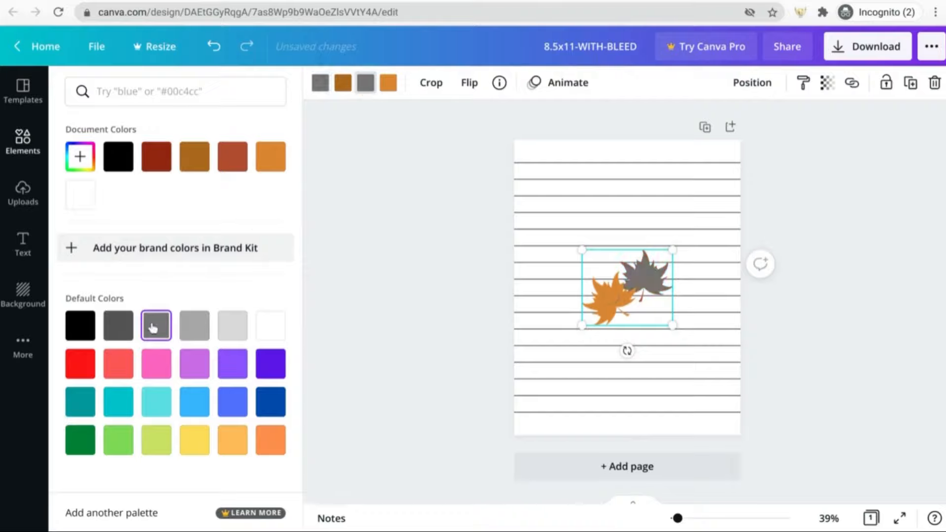
{"action": "left_click", "coordinate": [232, 325]}
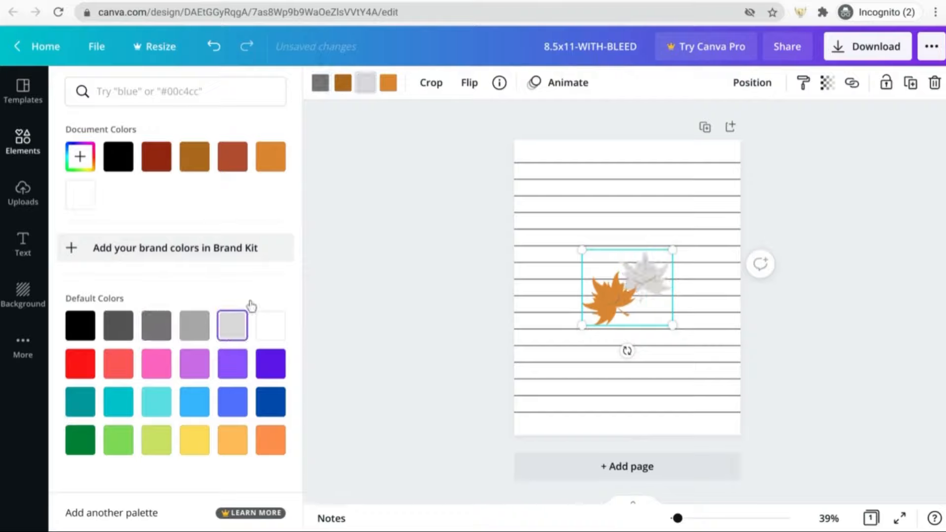
{"action": "left_click", "coordinate": [343, 82]}
{"action": "left_click", "coordinate": [157, 328]}
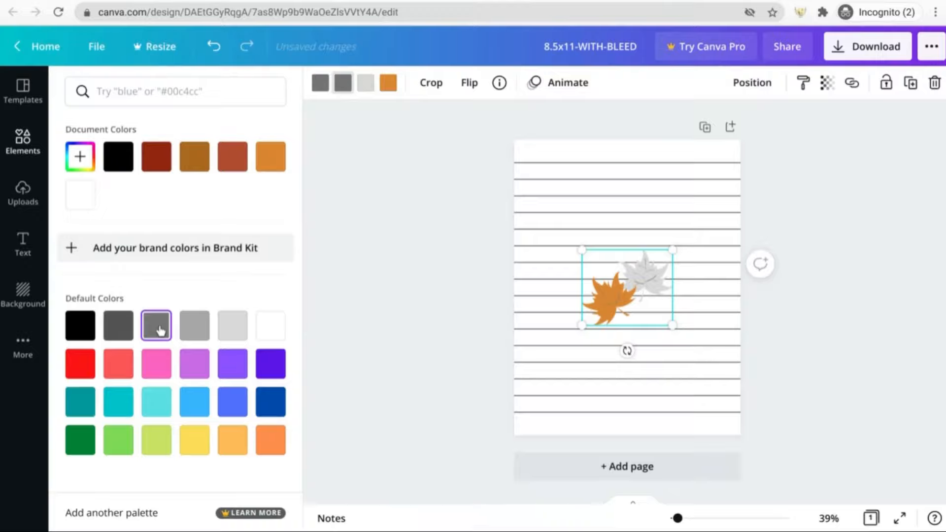
{"action": "left_click", "coordinate": [382, 88]}
{"action": "left_click", "coordinate": [190, 329]}
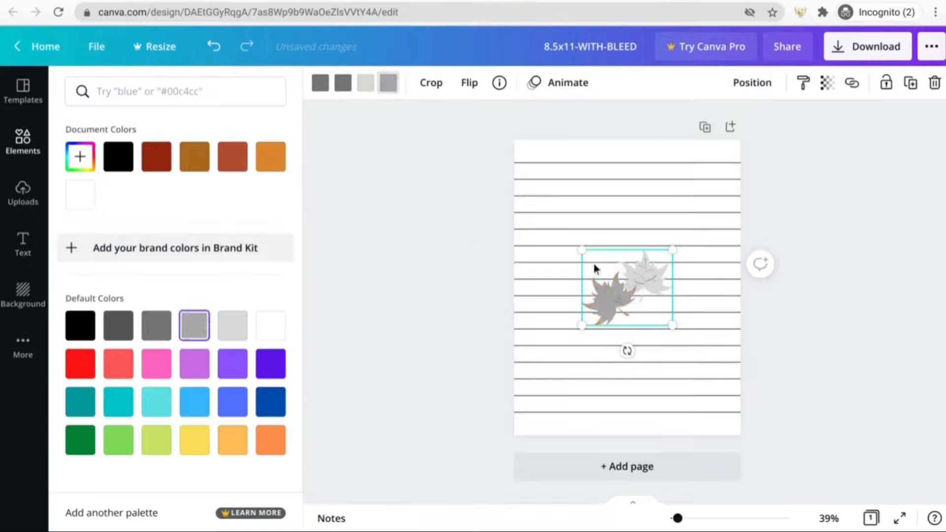
- Shrink the leaves graphic slightly, place it overhanging the page's upper right edge, and set its transparency to 43
{"action": "left_click_drag", "start_coordinate": [582, 250], "coordinate": [597, 264]}
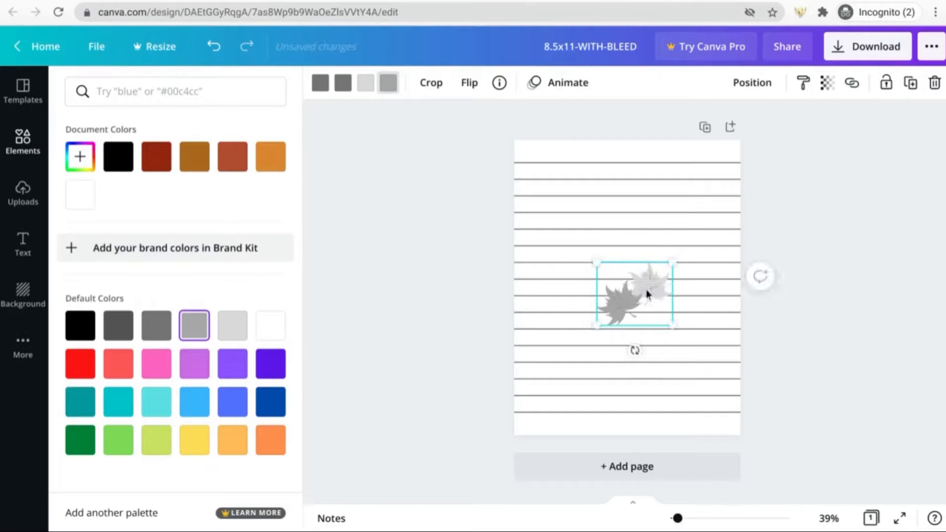
{"action": "left_click_drag", "start_coordinate": [650, 295], "coordinate": [733, 192]}
{"action": "left_click", "coordinate": [830, 92]}
{"action": "left_click_drag", "start_coordinate": [745, 126], "coordinate": [730, 127]}
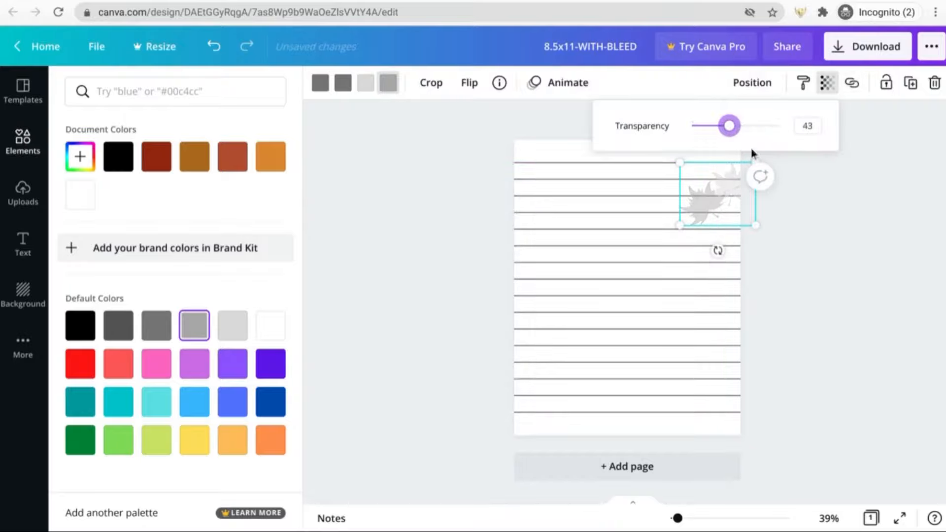
{"action": "left_click", "coordinate": [806, 238]}
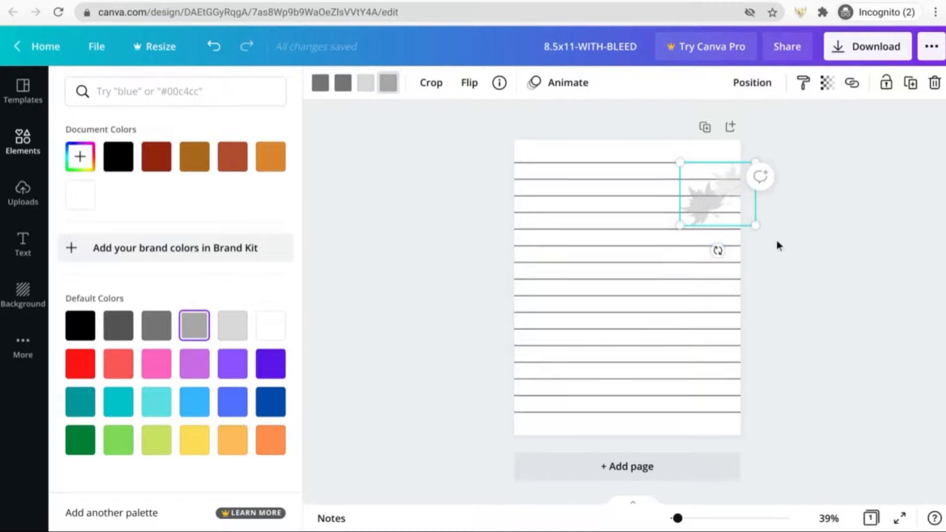
- Duplicate the leaves graphic and place the copy near the page's lower left corner, overhanging the left edge
{"action": "key", "text": "ctrl+d"}
{"action": "left_click_drag", "start_coordinate": [720, 201], "coordinate": [534, 380]}
{"action": "left_click", "coordinate": [830, 321]}
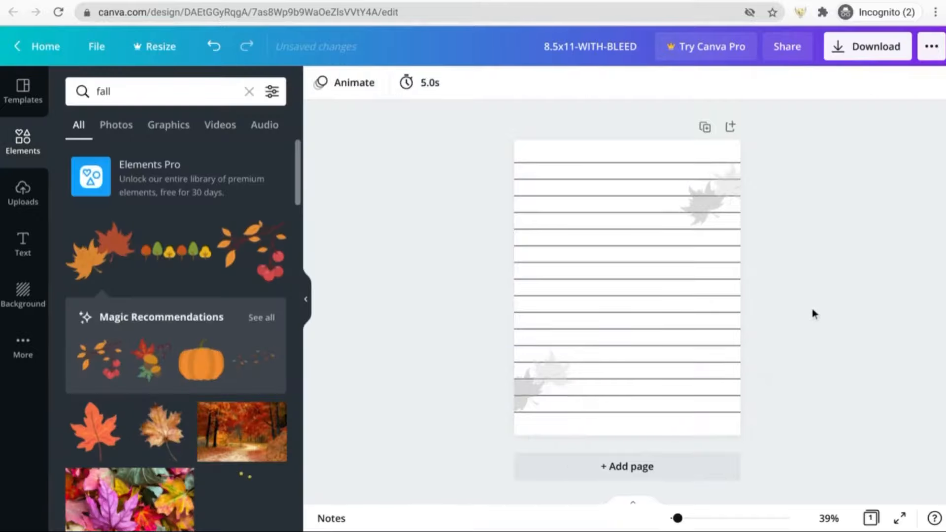
- Show the page overview in a grid and duplicate the lined page one at a time until there are five pages
{"action": "left_click", "coordinate": [871, 519]}
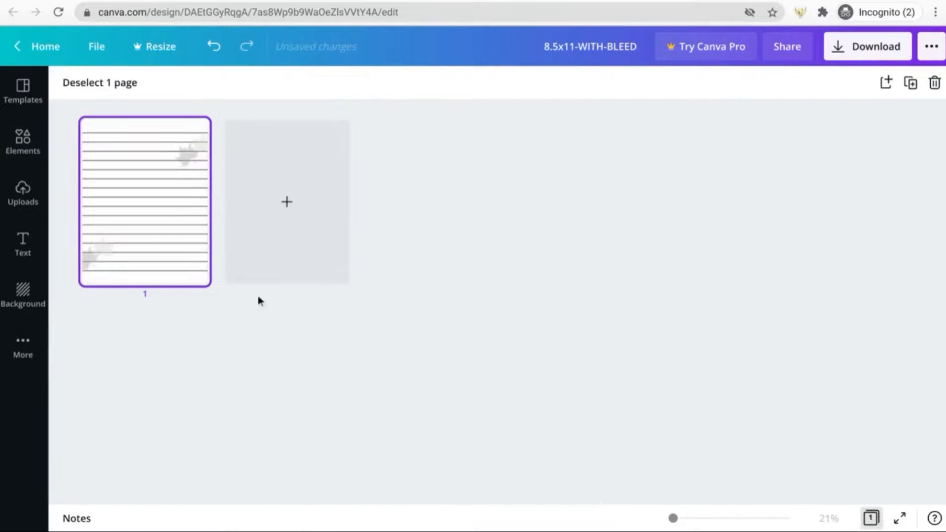
{"action": "right_click", "coordinate": [148, 190]}
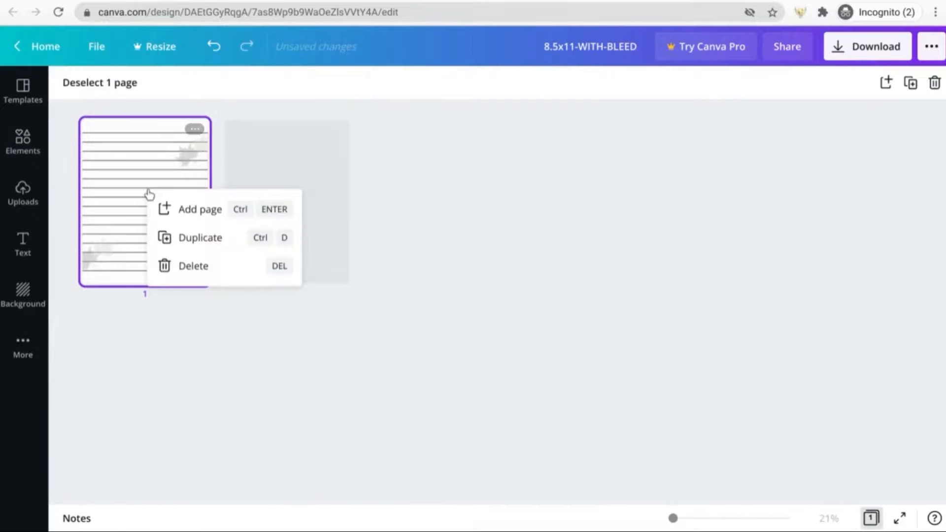
{"action": "left_click", "coordinate": [195, 242]}
{"action": "right_click", "coordinate": [330, 190]}
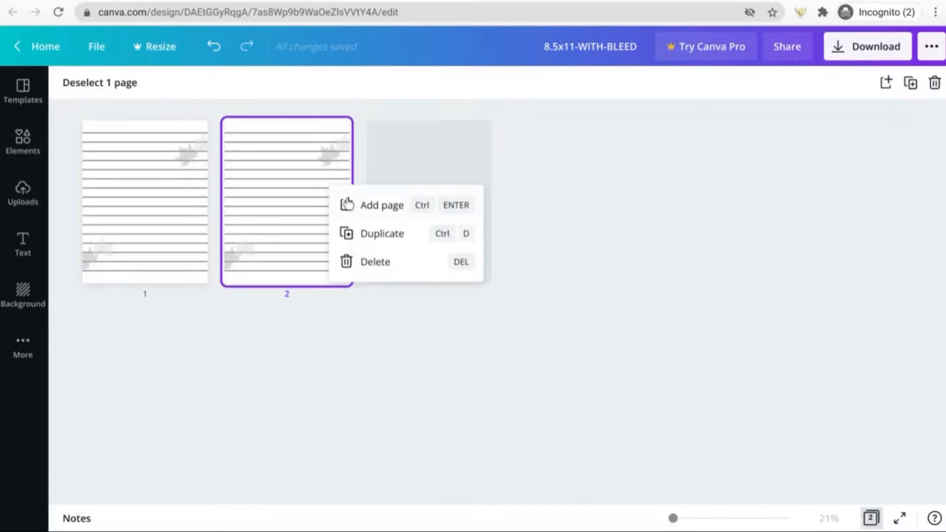
{"action": "left_click", "coordinate": [367, 232]}
{"action": "right_click", "coordinate": [417, 202]}
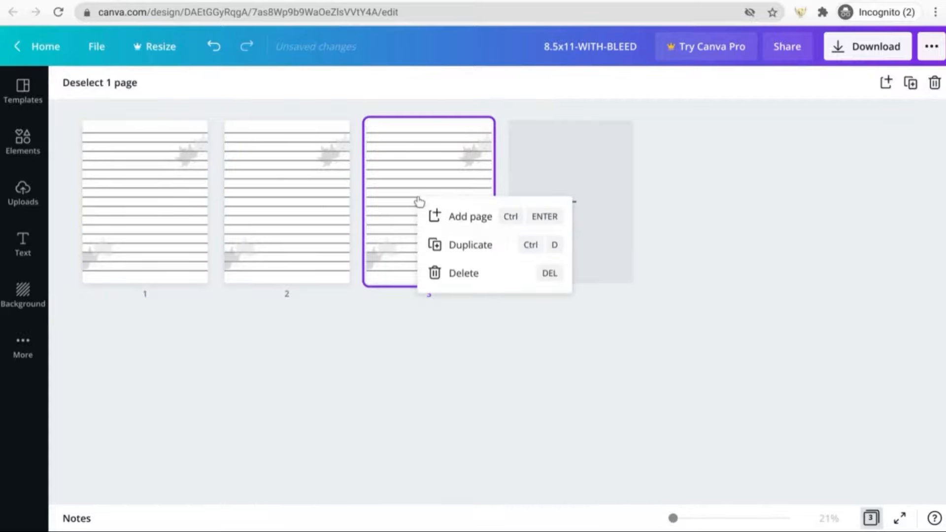
{"action": "left_click", "coordinate": [467, 245]}
{"action": "right_click", "coordinate": [529, 204]}
{"action": "left_click", "coordinate": [587, 246]}
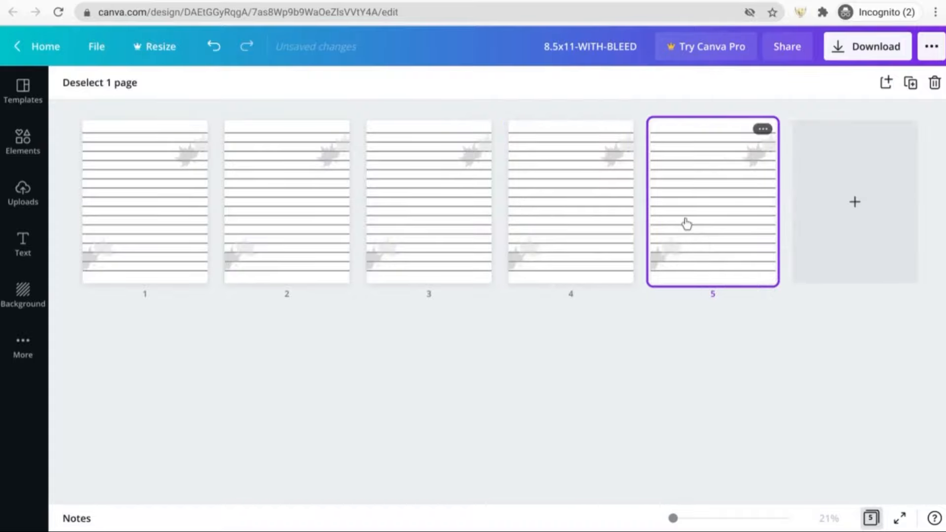
- Select all five pages and duplicate the set of five three times to reach 20 pages
{"action": "left_click", "coordinate": [113, 106]}
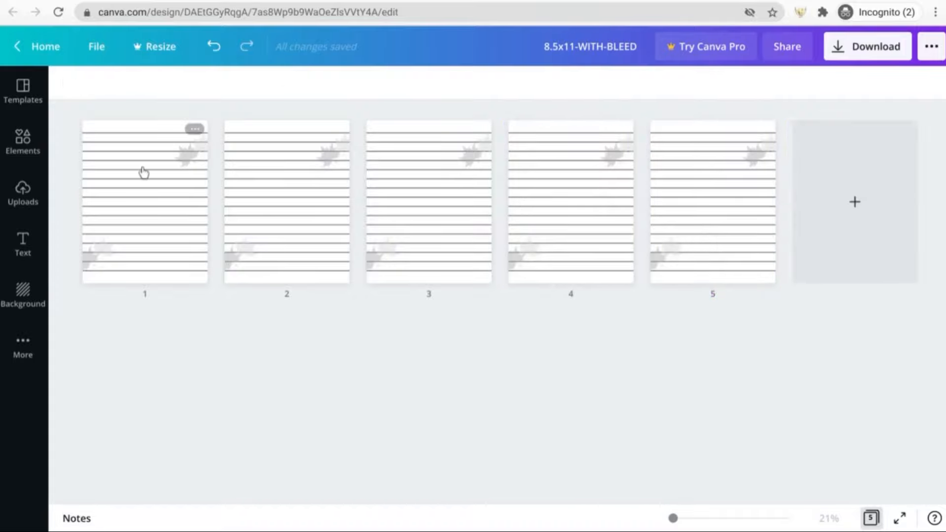
{"action": "left_click", "coordinate": [141, 173]}
{"action": "left_click", "coordinate": [720, 194], "text": "shift"}
{"action": "right_click", "coordinate": [719, 193]}
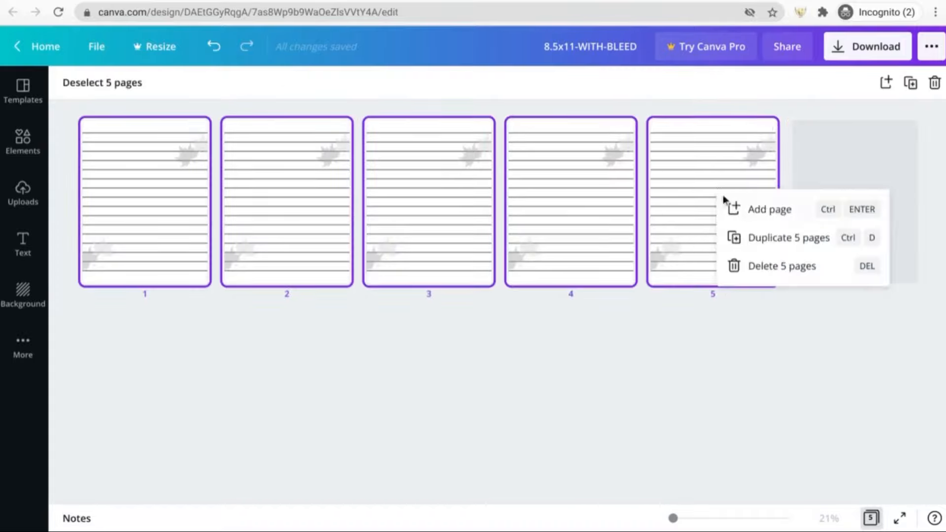
{"action": "left_click", "coordinate": [769, 245]}
{"action": "right_click", "coordinate": [565, 358]}
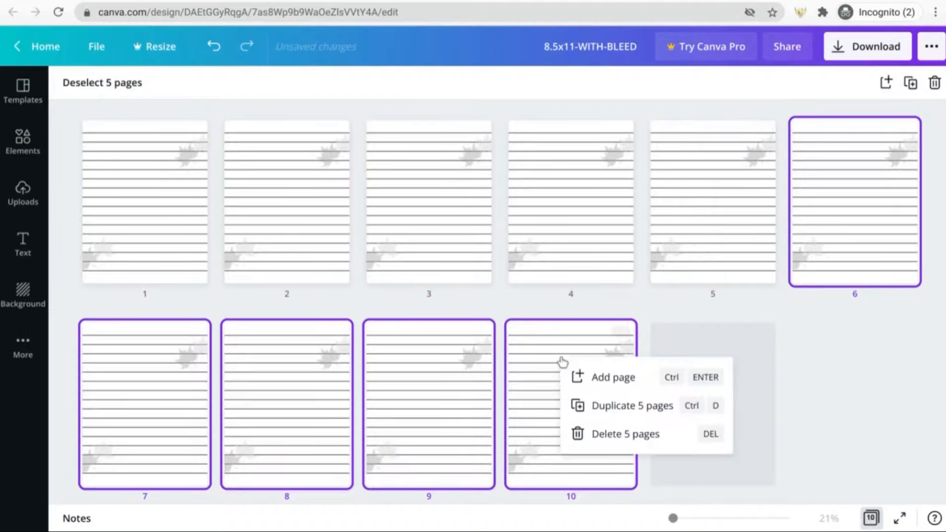
{"action": "left_click", "coordinate": [619, 408]}
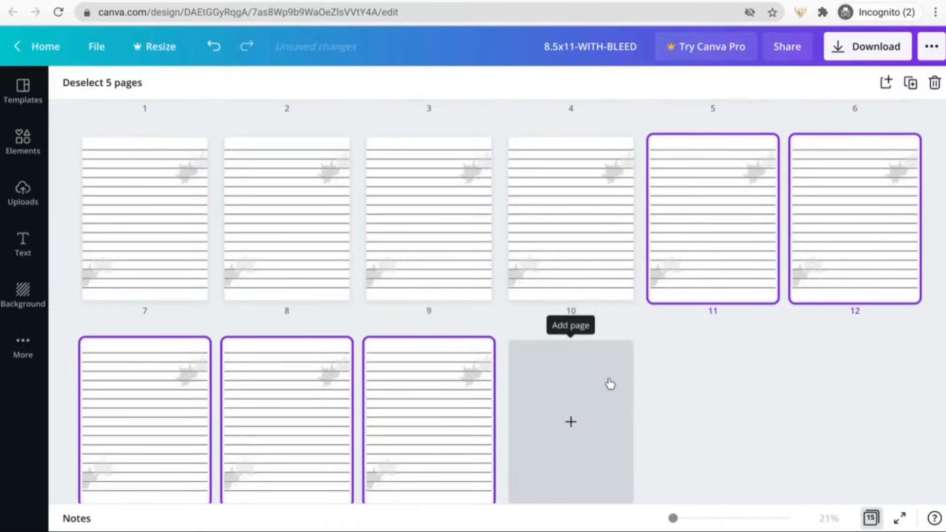
{"action": "right_click", "coordinate": [457, 383]}
{"action": "left_click", "coordinate": [511, 426]}
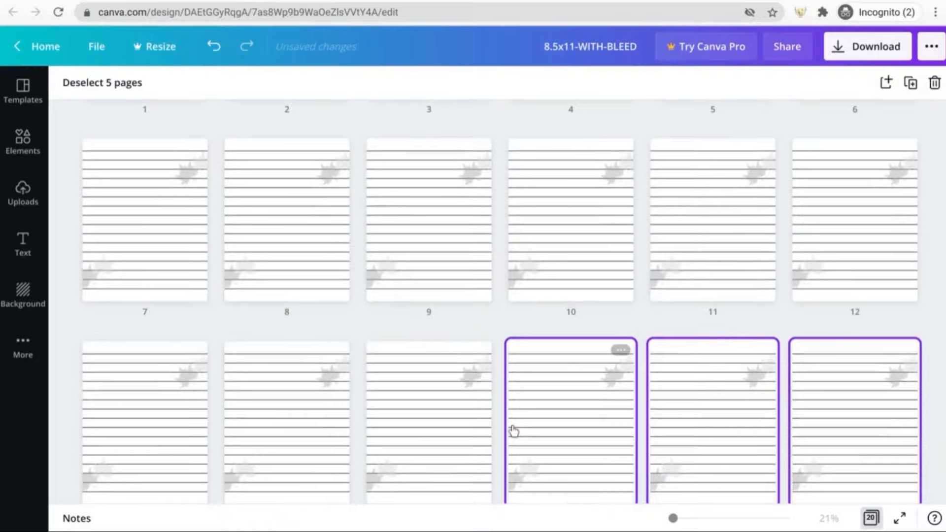
- Clear the page selection, download all 20 pages as a PDF Print file and dismiss the download message
{"action": "left_click", "coordinate": [117, 83]}
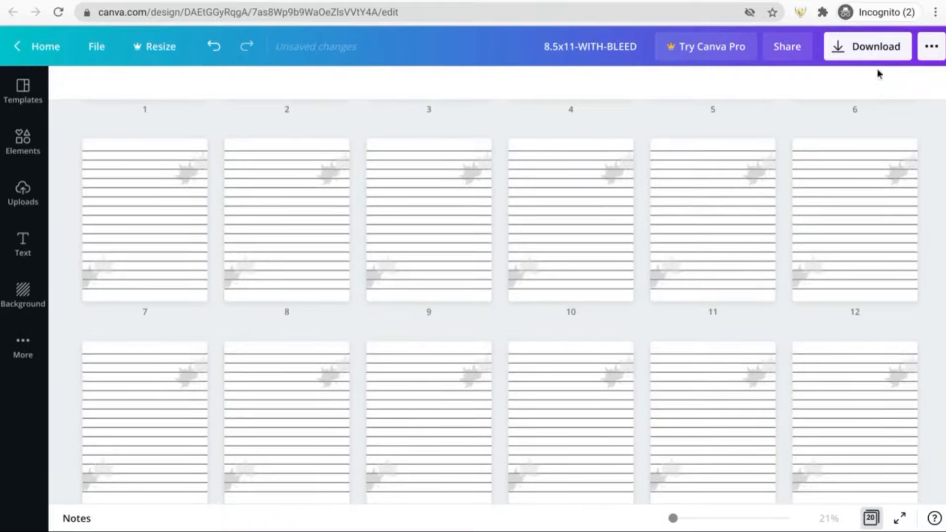
{"action": "left_click", "coordinate": [866, 49]}
{"action": "left_click", "coordinate": [846, 147]}
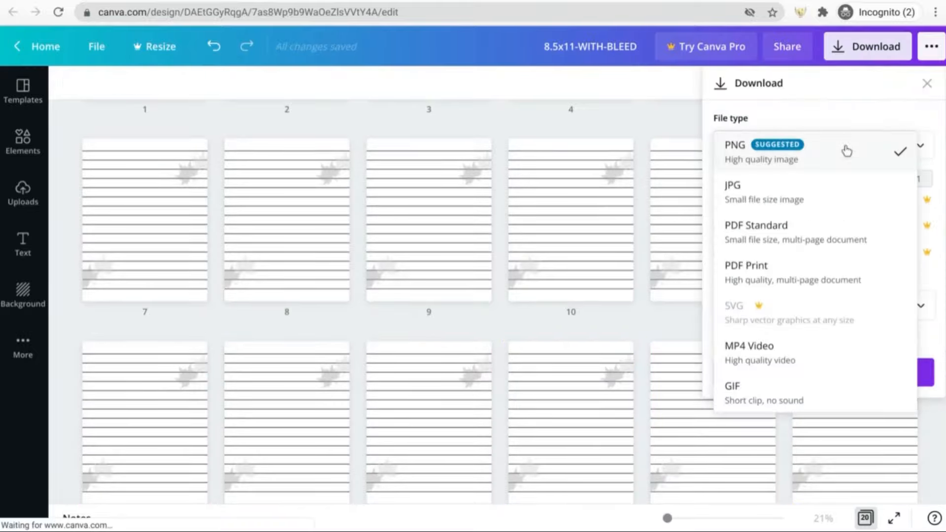
{"action": "left_click", "coordinate": [744, 275]}
{"action": "left_click", "coordinate": [812, 298]}
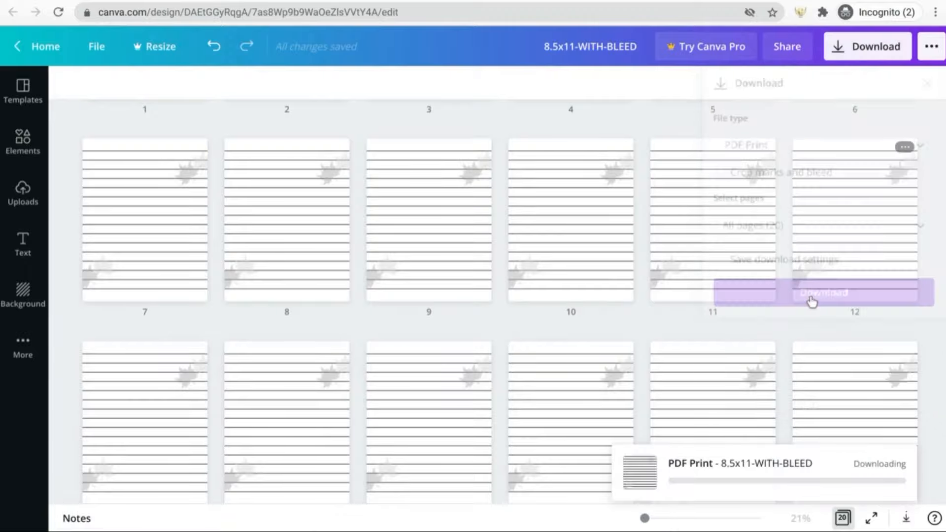
{"action": "left_click", "coordinate": [131, 164]}
{"action": "scroll", "coordinate": [327, 194], "scroll_direction": "down", "scroll_amount": 8}
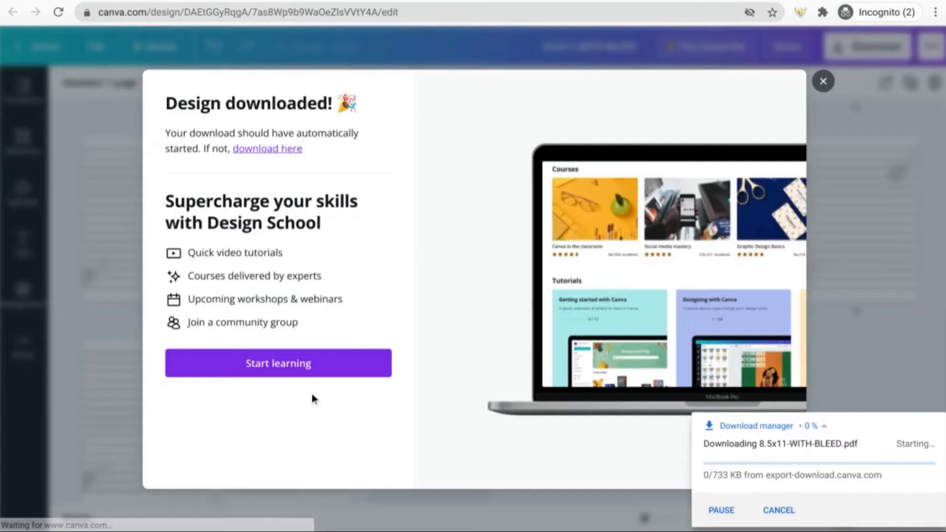
{"action": "left_click", "coordinate": [824, 83]}
- Select all 20 pages and duplicate the set of 20 four times to reach 100 pages
{"action": "scroll", "coordinate": [345, 394], "scroll_direction": "up", "scroll_amount": 8}
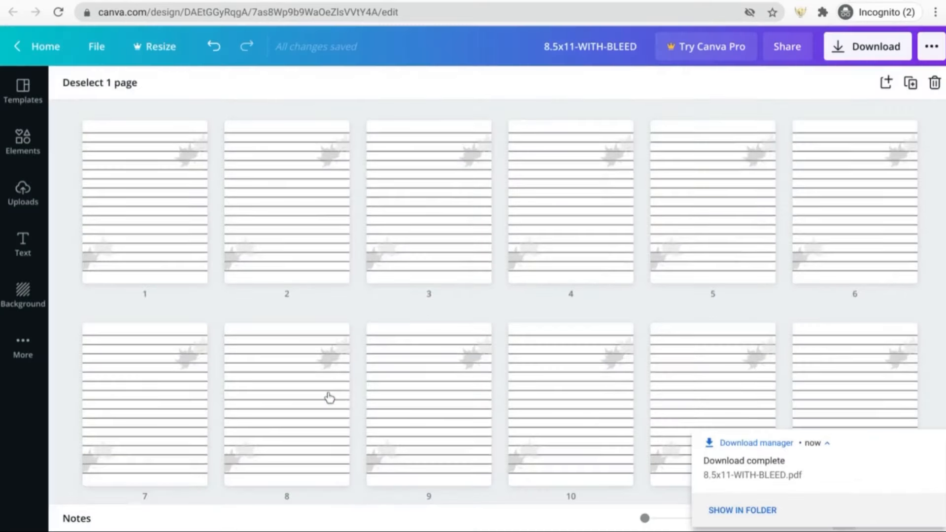
{"action": "key", "text": "ctrl+a"}
{"action": "scroll", "coordinate": [331, 296], "scroll_direction": "down", "scroll_amount": 8}
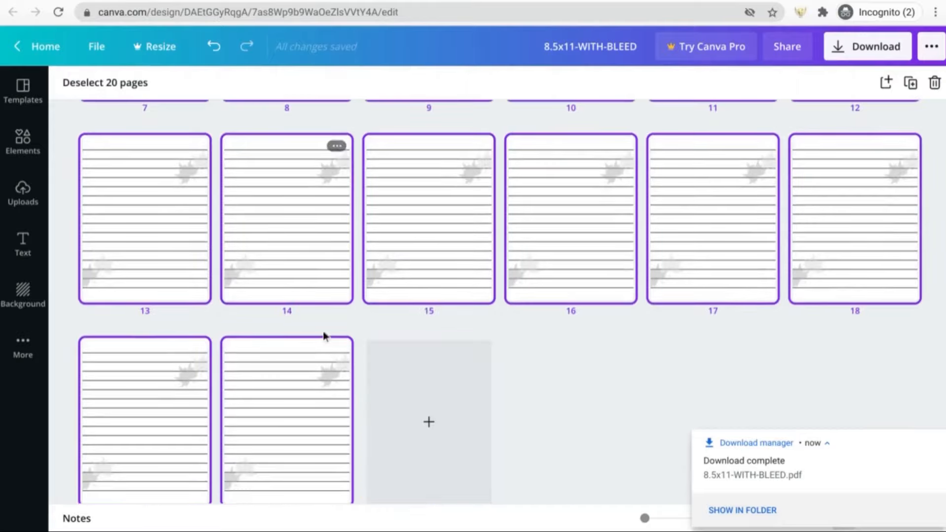
{"action": "right_click", "coordinate": [312, 367]}
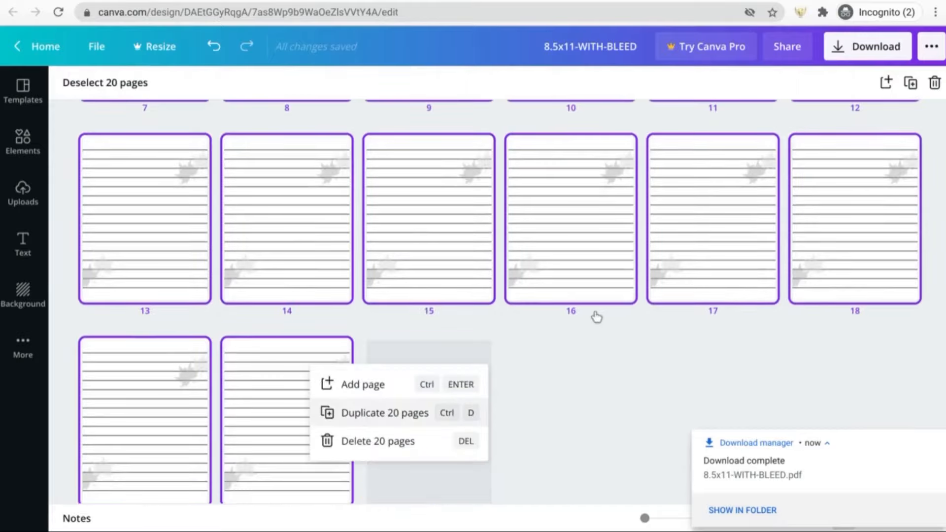
{"action": "key", "text": "ctrl+d"}
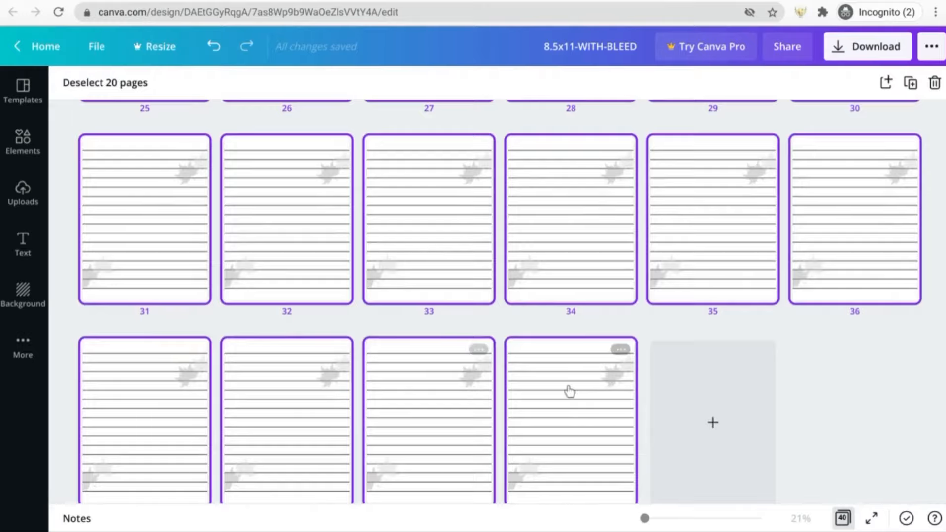
{"action": "right_click", "coordinate": [570, 390]}
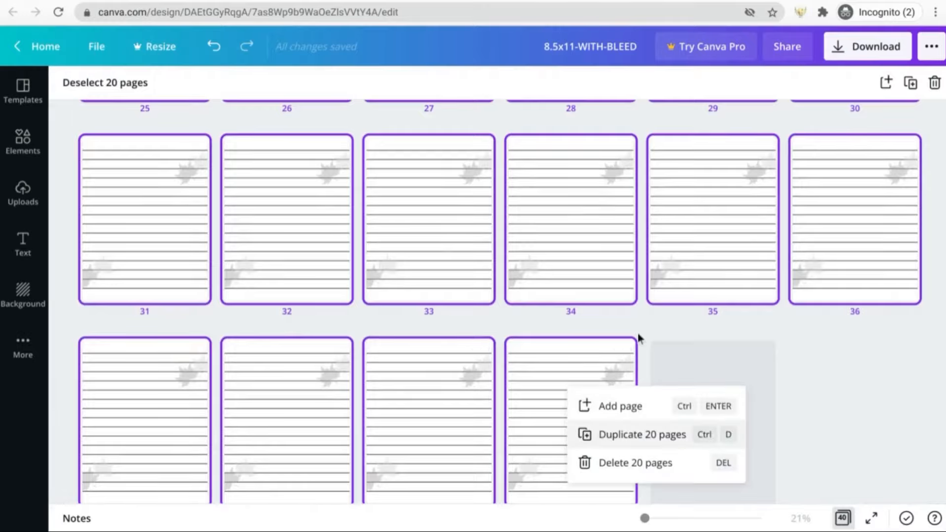
{"action": "key", "text": "ctrl+d"}
{"action": "right_click", "coordinate": [704, 254]}
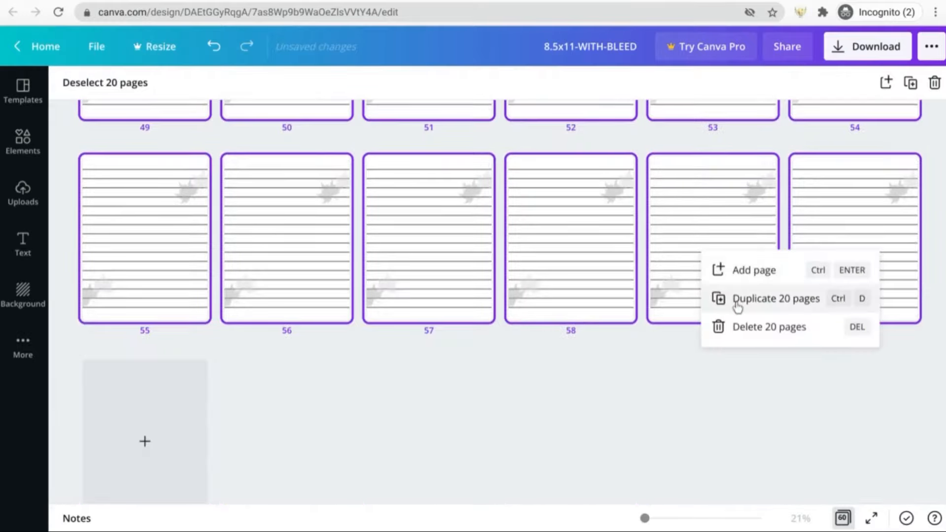
{"action": "key", "text": "ctrl+d"}
{"action": "right_click", "coordinate": [683, 253]}
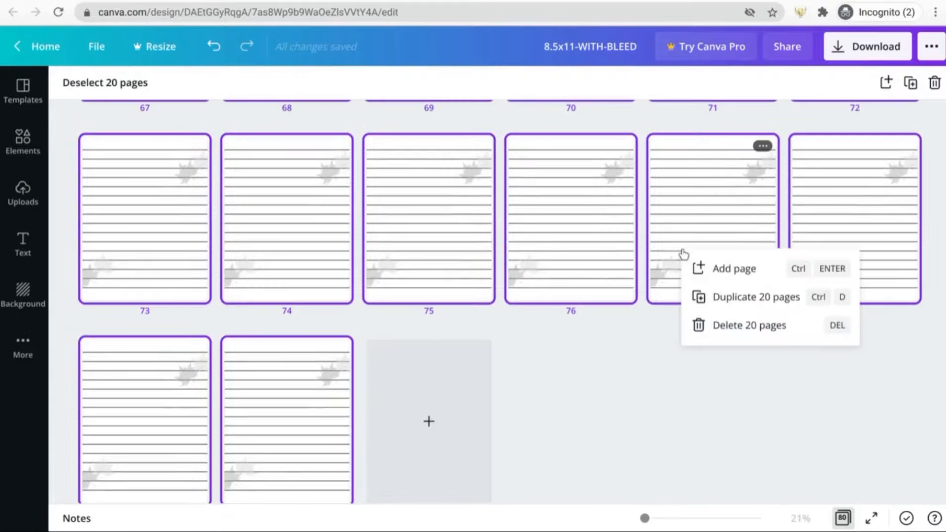
{"action": "left_click", "coordinate": [720, 294]}
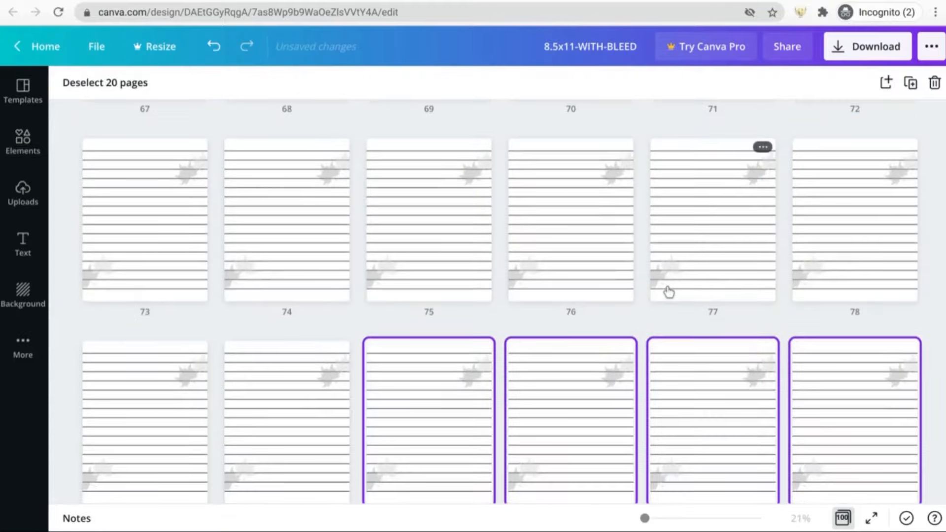
- Deselect the pages and download all 100 pages as a PDF Print file
{"action": "left_click", "coordinate": [132, 82]}
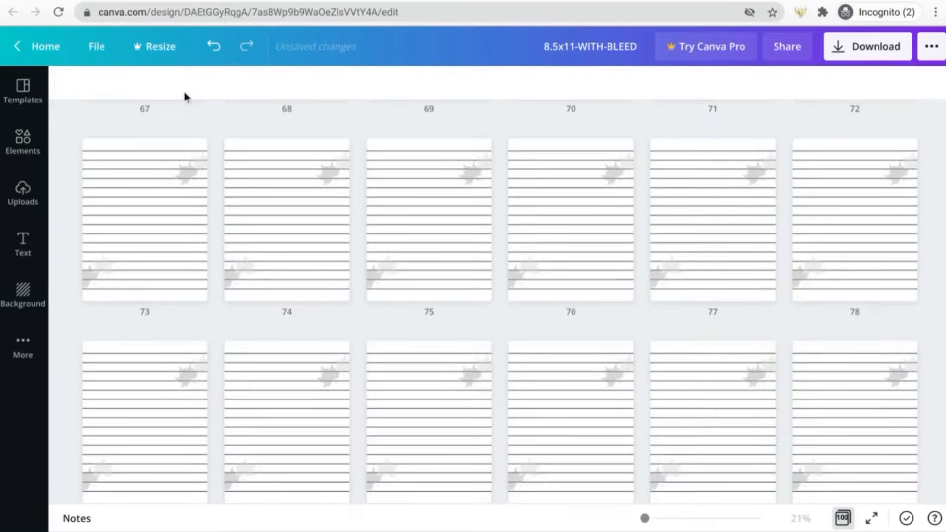
{"action": "left_click", "coordinate": [853, 47]}
{"action": "left_click", "coordinate": [838, 149]}
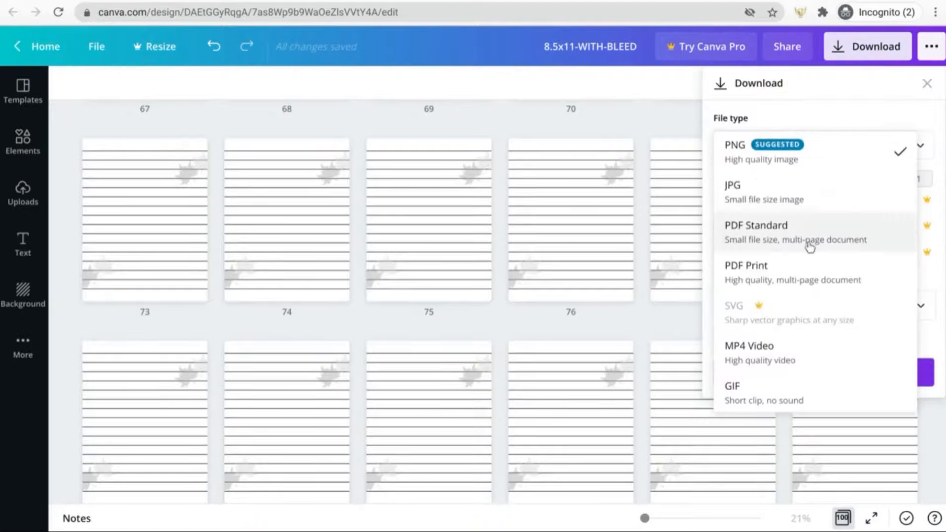
{"action": "left_click", "coordinate": [806, 271]}
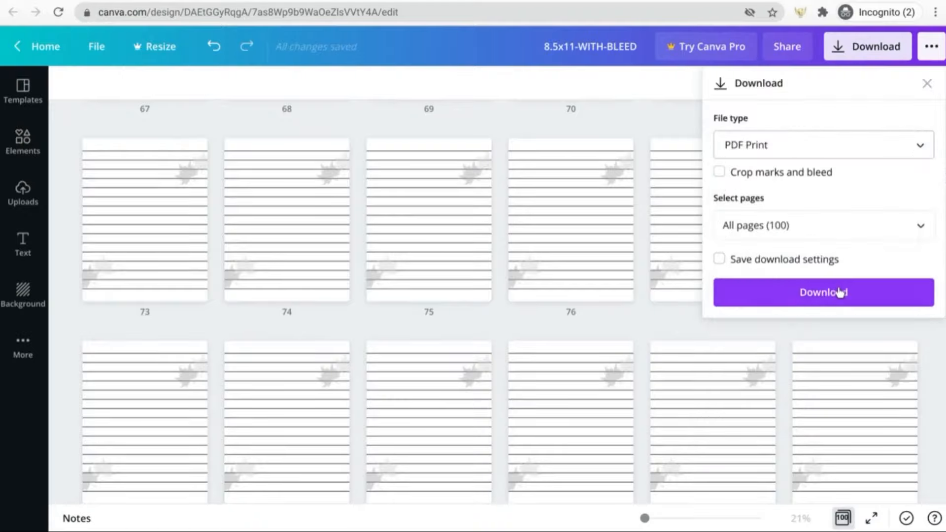
{"action": "left_click", "coordinate": [840, 293]}
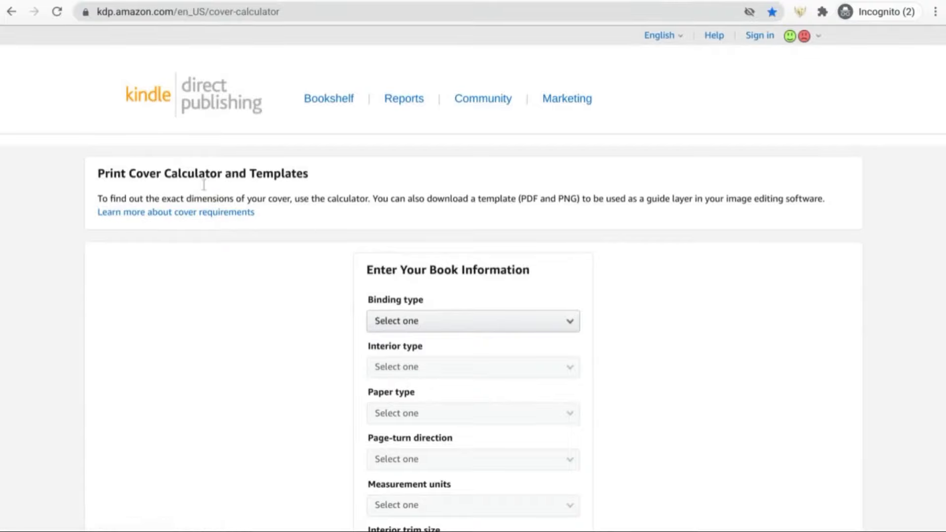
- In the KDP print cover calculator, choose Paperback binding, a Black & white interior and White paper
{"action": "left_click", "coordinate": [400, 321]}
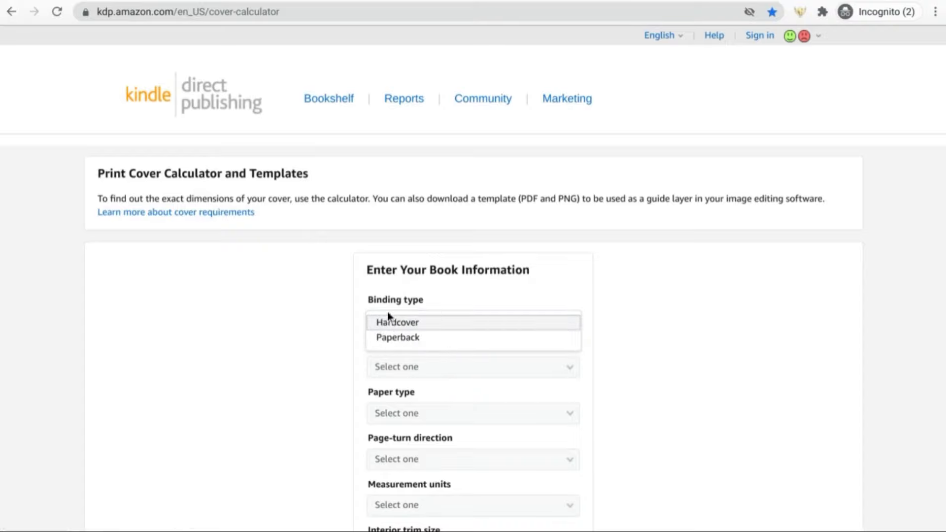
{"action": "left_click", "coordinate": [397, 340]}
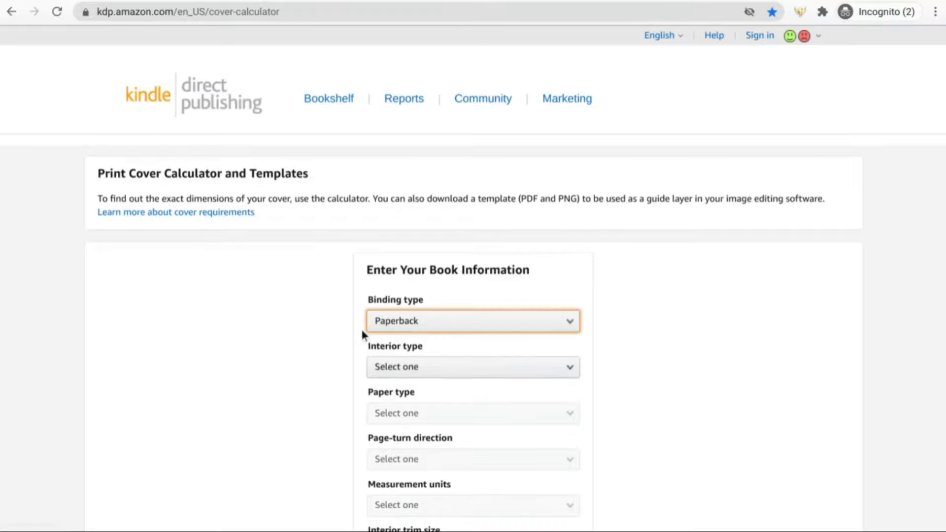
{"action": "scroll", "coordinate": [354, 322], "scroll_direction": "down", "scroll_amount": 2}
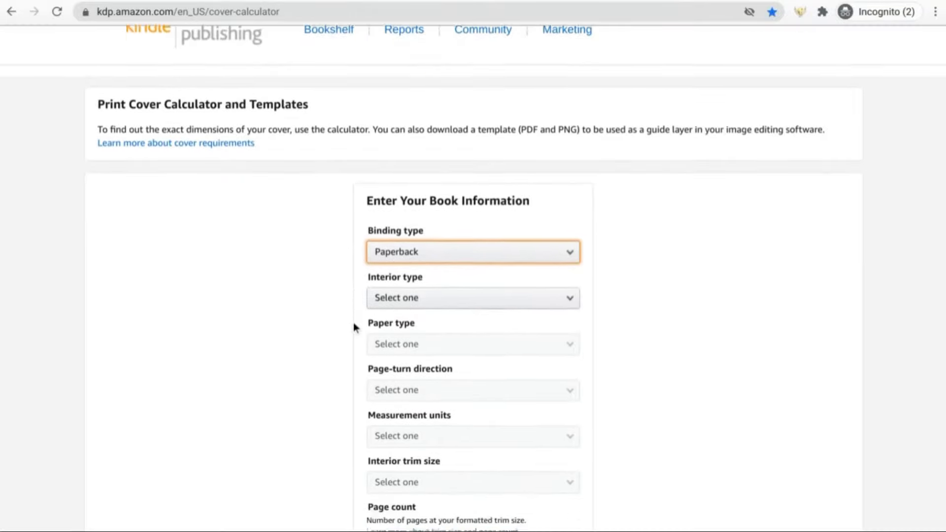
{"action": "left_click", "coordinate": [394, 282]}
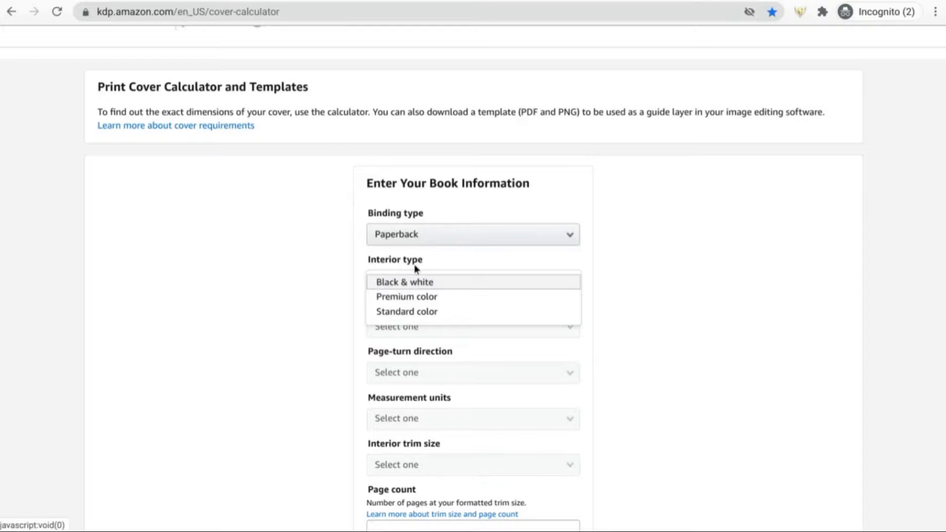
{"action": "left_click", "coordinate": [415, 285]}
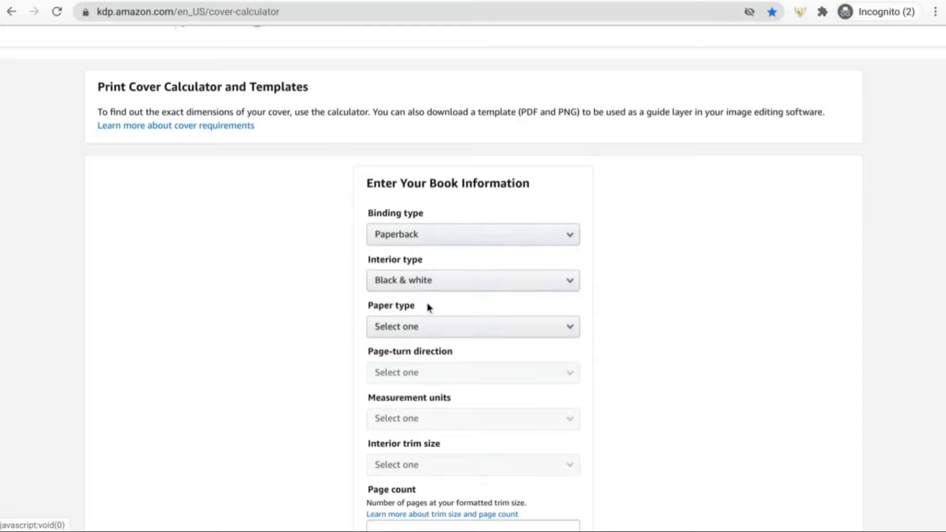
{"action": "scroll", "coordinate": [426, 305], "scroll_direction": "down", "scroll_amount": 1}
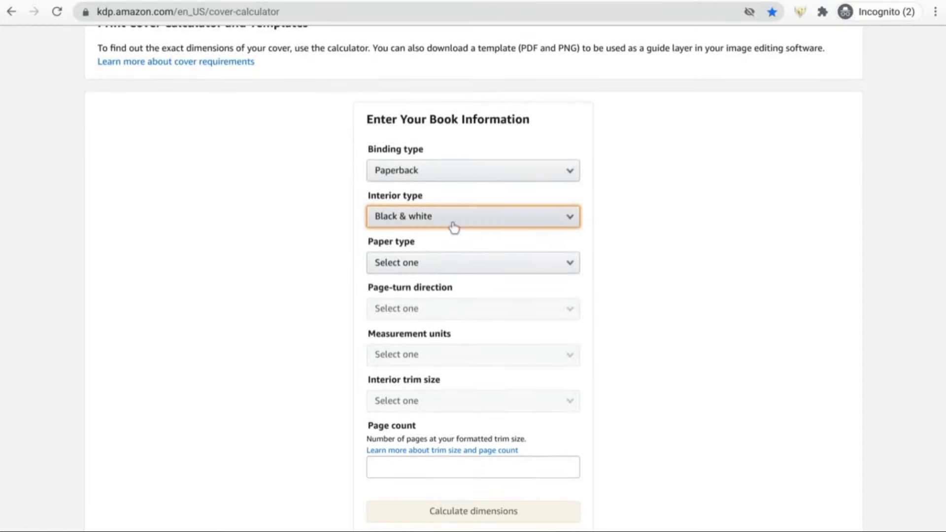
{"action": "left_click", "coordinate": [453, 228]}
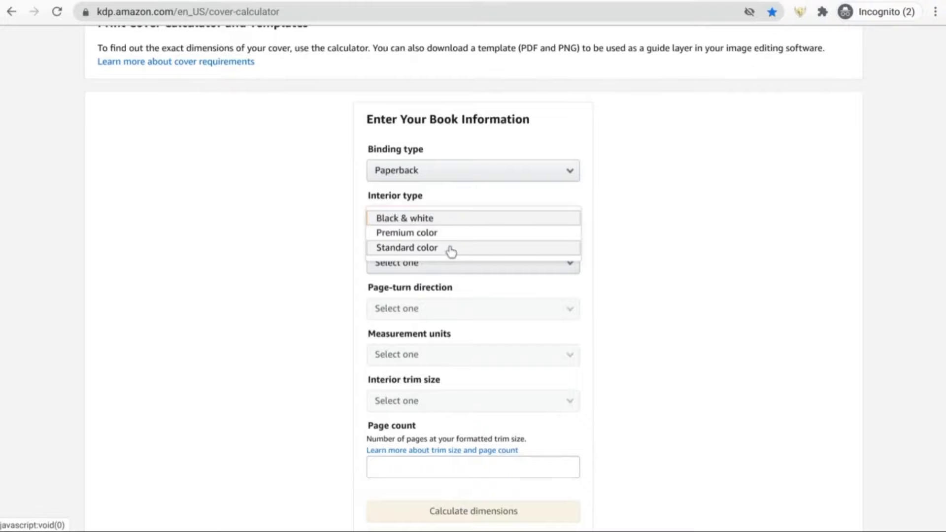
{"action": "left_click", "coordinate": [447, 220]}
{"action": "left_click", "coordinate": [450, 261]}
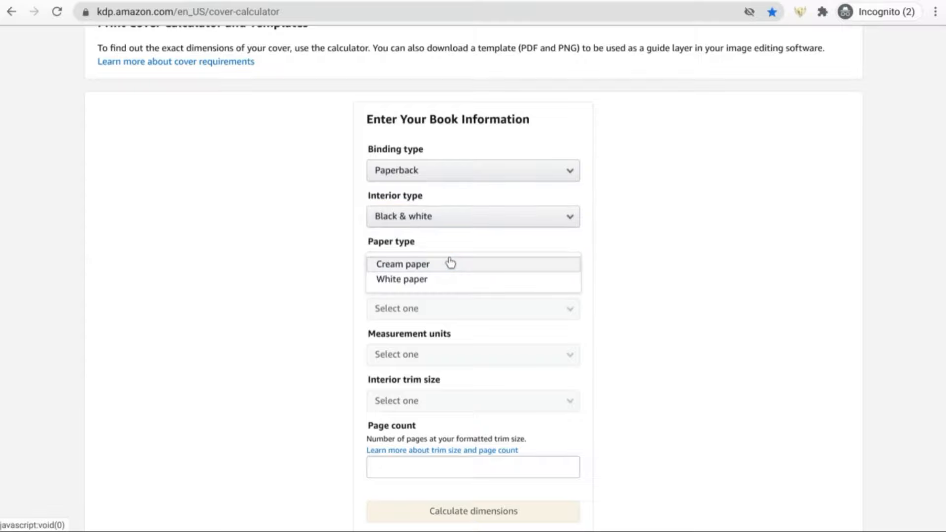
{"action": "left_click", "coordinate": [441, 276]}
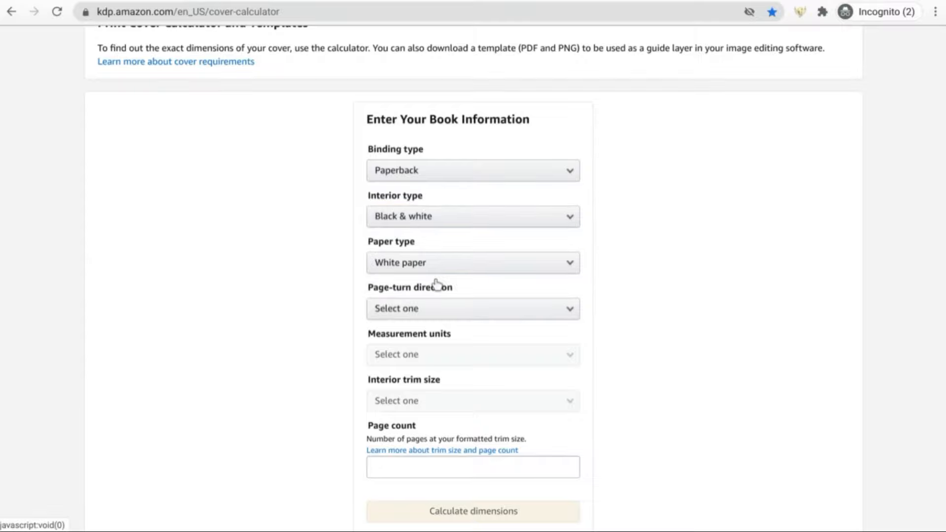
- Set the page-turn direction to Left to Right, the measurement units to Inches and the interior trim size to 8.5 x 11 in
{"action": "left_click", "coordinate": [433, 310]}
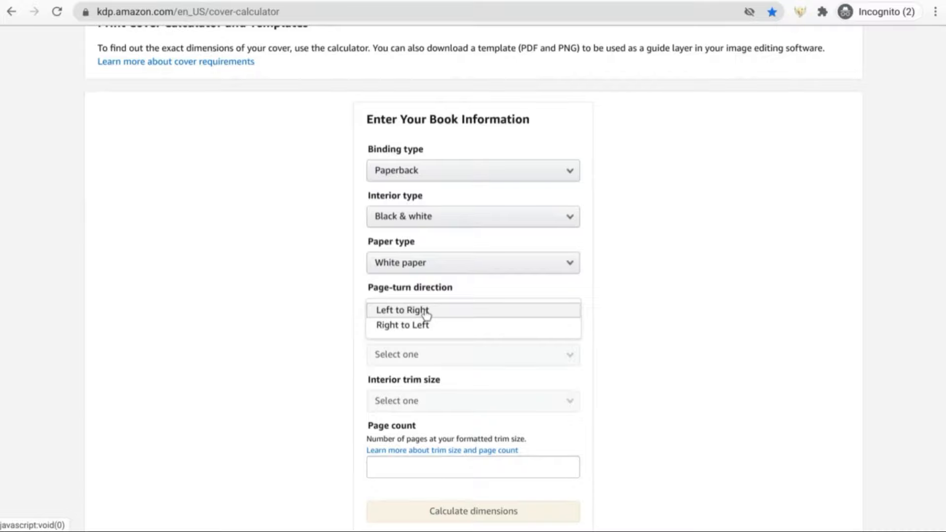
{"action": "left_click", "coordinate": [425, 312]}
{"action": "scroll", "coordinate": [426, 315], "scroll_direction": "down", "scroll_amount": 1}
{"action": "left_click", "coordinate": [417, 289]}
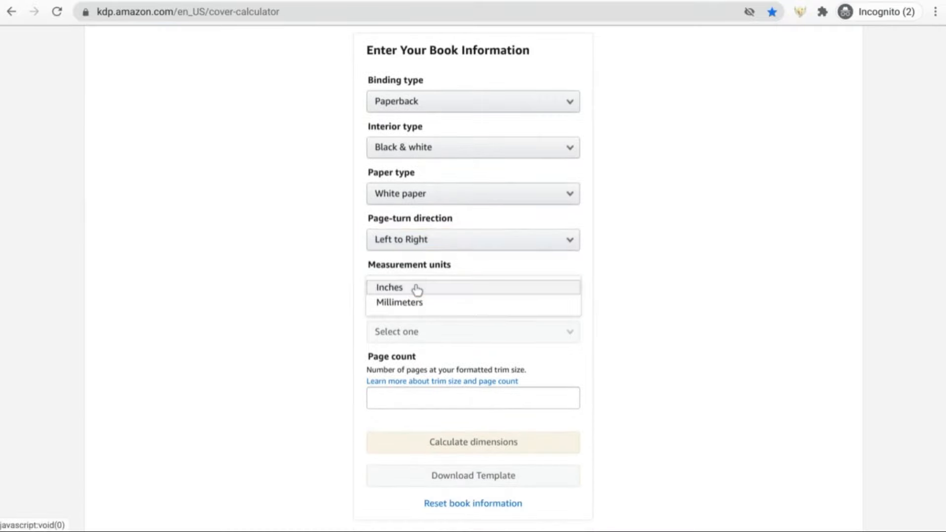
{"action": "left_click", "coordinate": [417, 288]}
{"action": "left_click", "coordinate": [430, 334]}
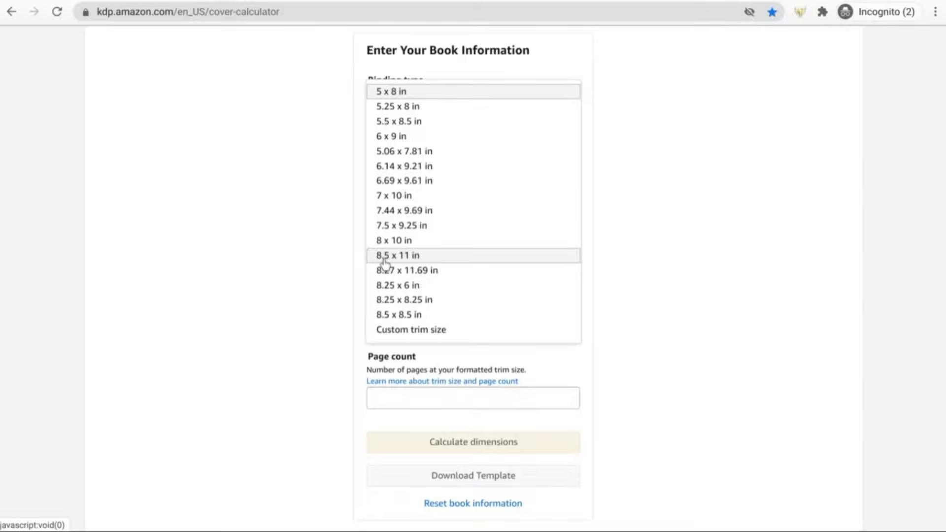
{"action": "left_click", "coordinate": [403, 256]}
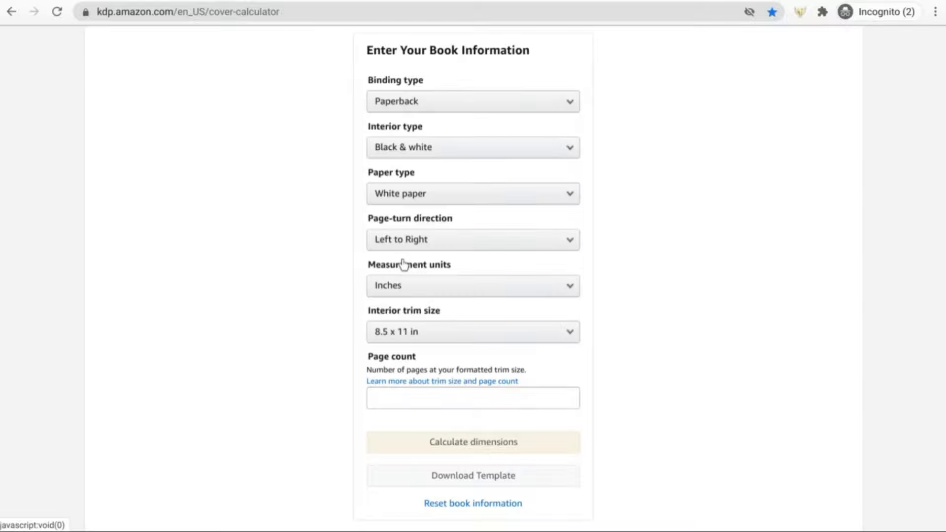
- Enter a page count of 120 and calculate the cover dimensions
{"action": "scroll", "coordinate": [412, 271], "scroll_direction": "down", "scroll_amount": 2}
{"action": "left_click", "coordinate": [414, 300]}
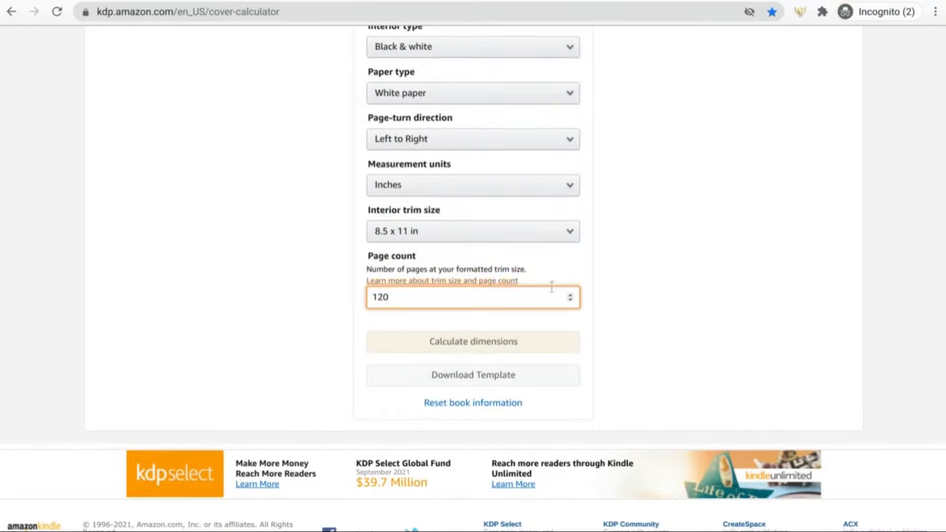
{"action": "left_click", "coordinate": [593, 277]}
{"action": "scroll", "coordinate": [593, 282], "scroll_direction": "up", "scroll_amount": 2}
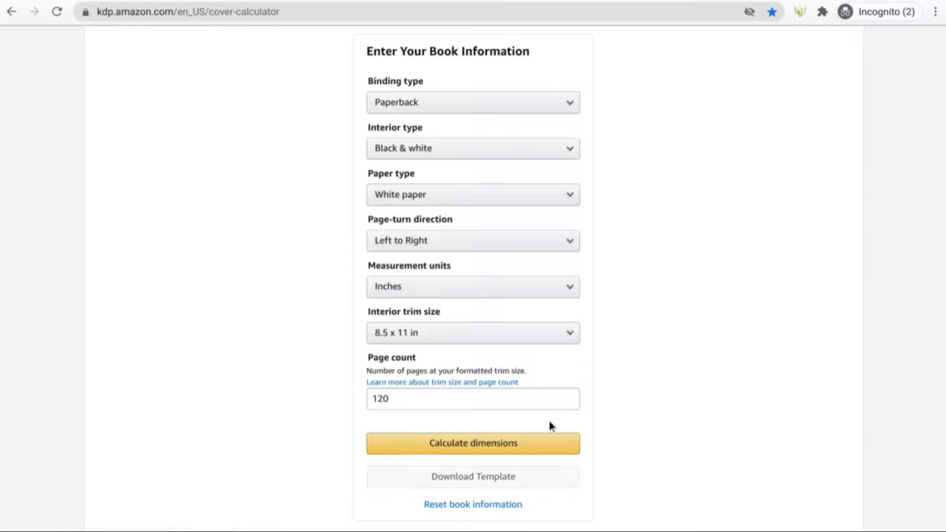
{"action": "left_click", "coordinate": [518, 449]}
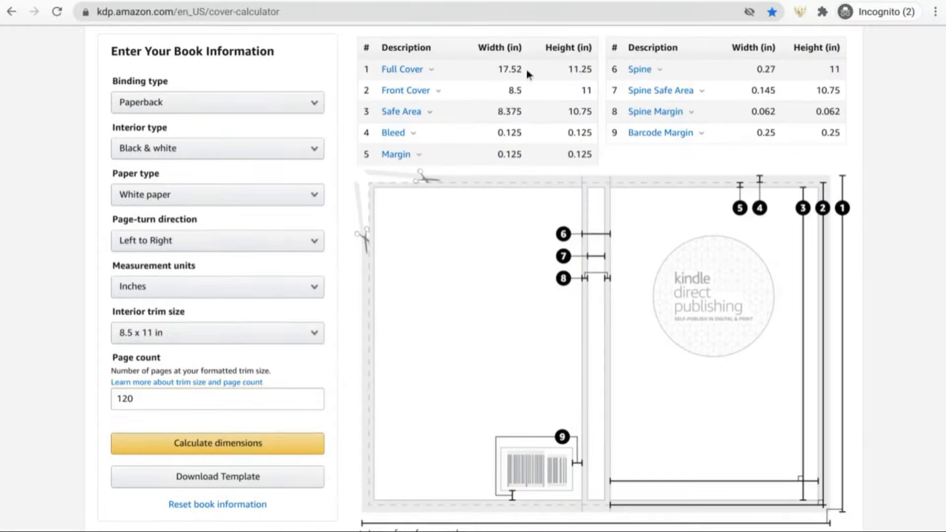
- Copy the full cover width from the results table and download the cover template
{"action": "double_click", "coordinate": [505, 69]}
{"action": "right_click", "coordinate": [504, 68]}
{"action": "left_click", "coordinate": [522, 82]}
{"action": "left_click", "coordinate": [244, 486]}
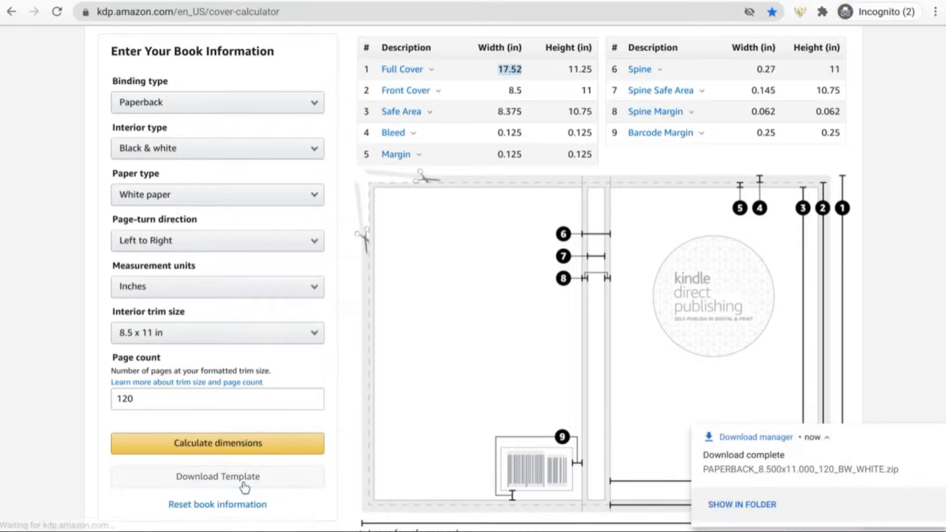
- Switch to Canva and create a new custom-size design 17.52 in wide and 11.25 in high
{"action": "left_click", "coordinate": [64, 0]}
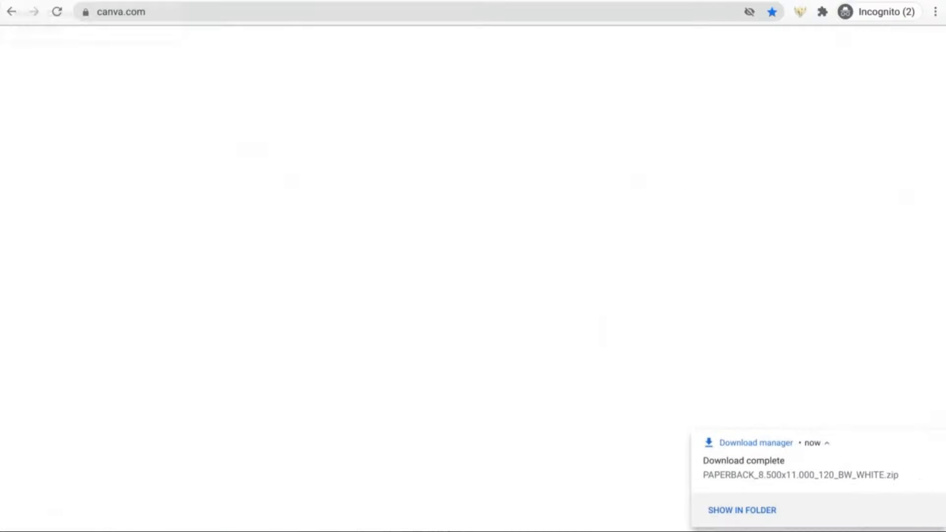
{"action": "left_click", "coordinate": [666, 138]}
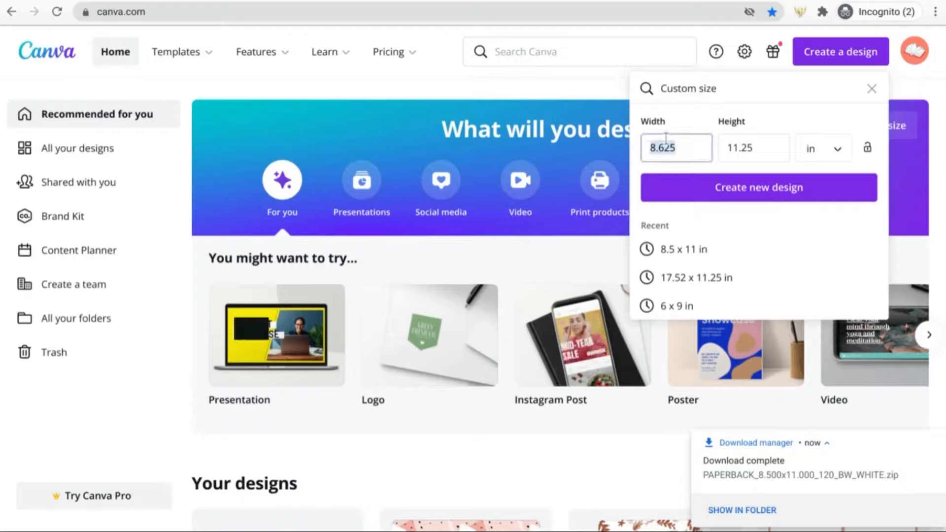
{"action": "type", "text": "17.52"}
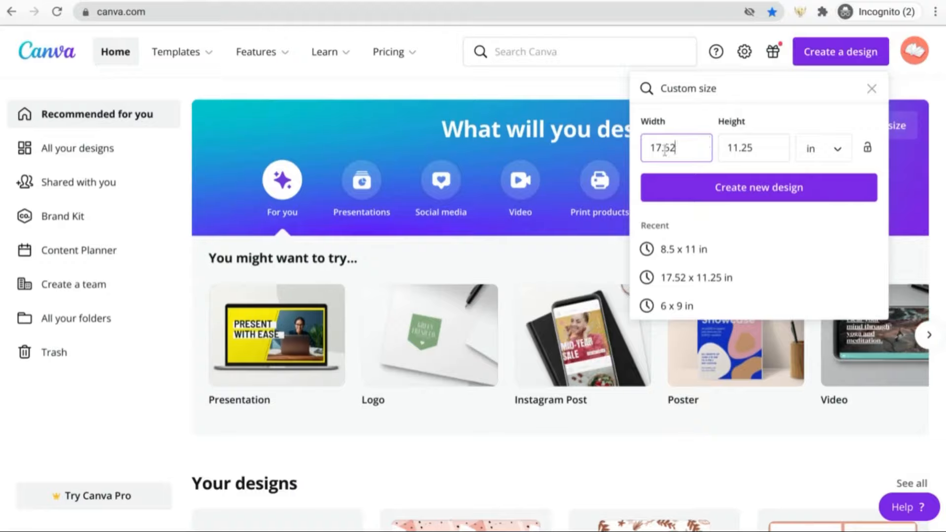
{"action": "left_click", "coordinate": [816, 149]}
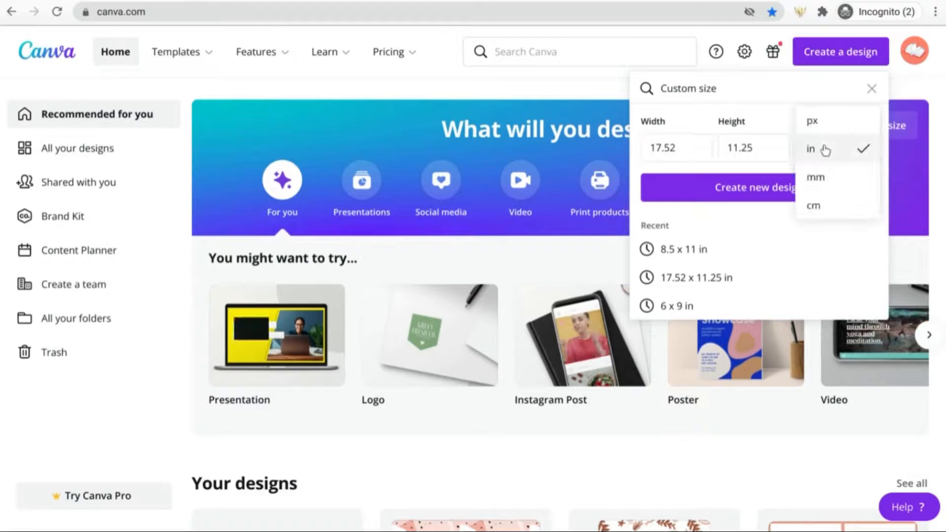
{"action": "left_click", "coordinate": [831, 157]}
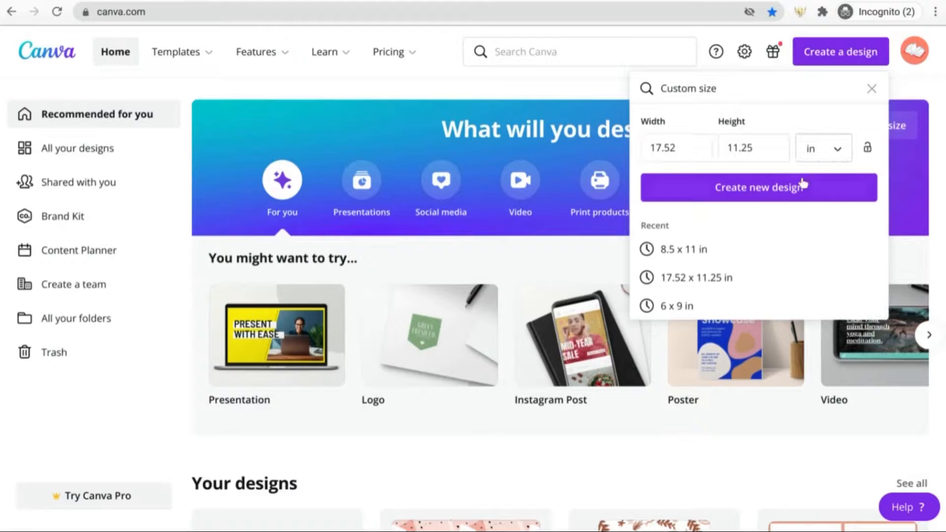
{"action": "left_click", "coordinate": [784, 189]}
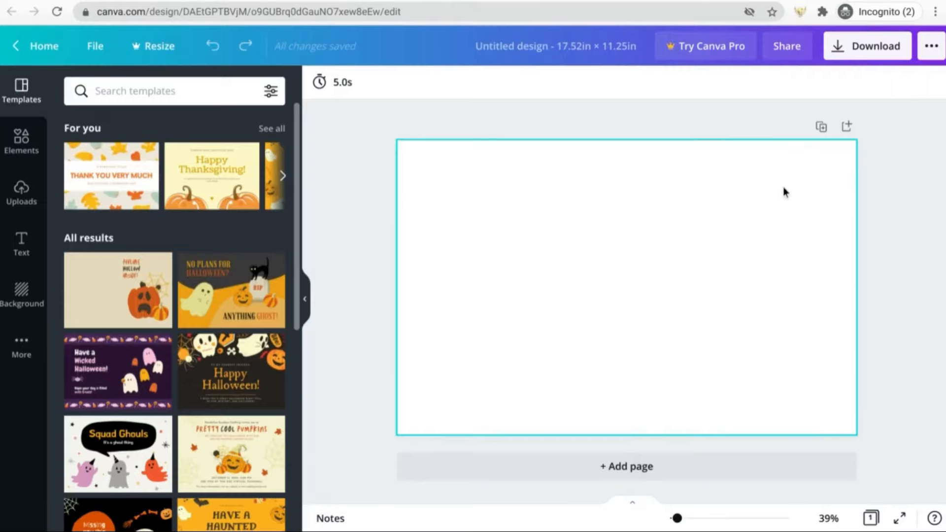
- Search the templates for "pattern"
{"action": "left_click", "coordinate": [174, 99]}
{"action": "type", "text": "pa"}
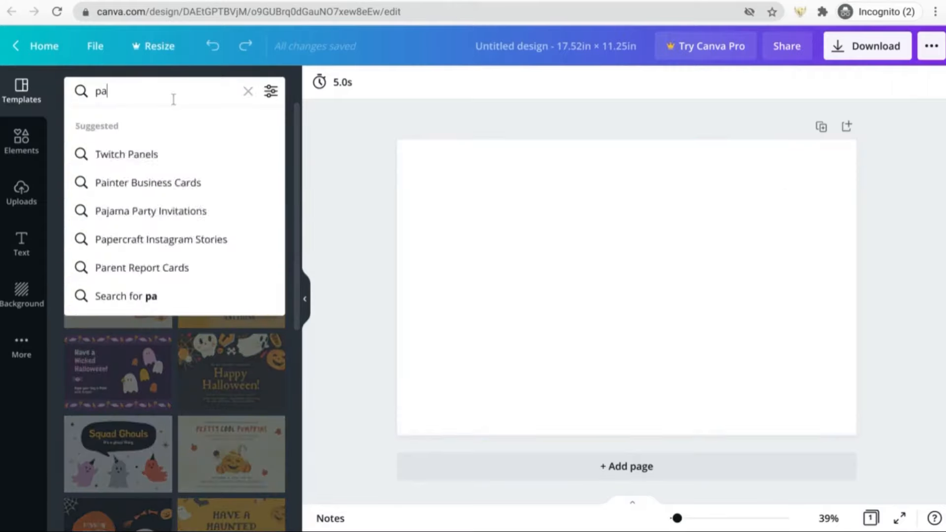
{"action": "type", "text": "tten"}
{"action": "key", "text": "Return"}
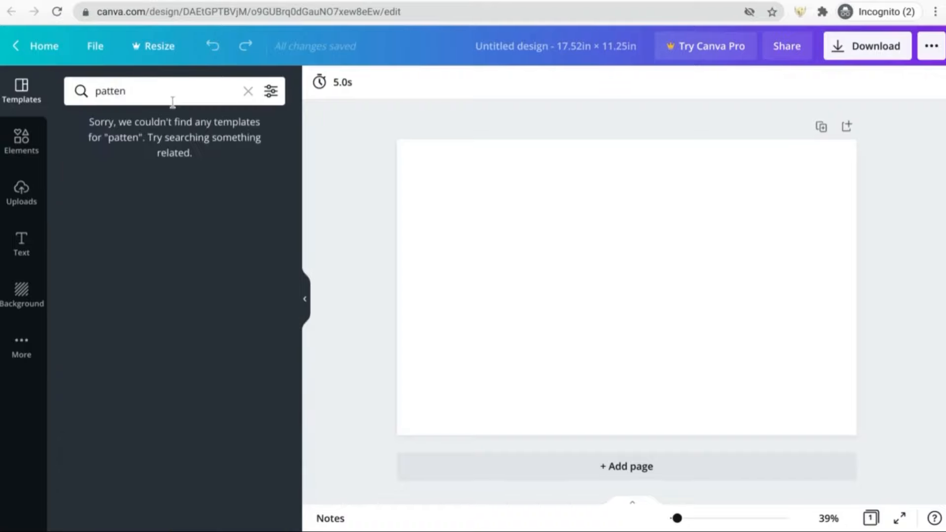
{"action": "key", "text": "Left"}
{"action": "type", "text": "r"}
{"action": "key", "text": "Return"}
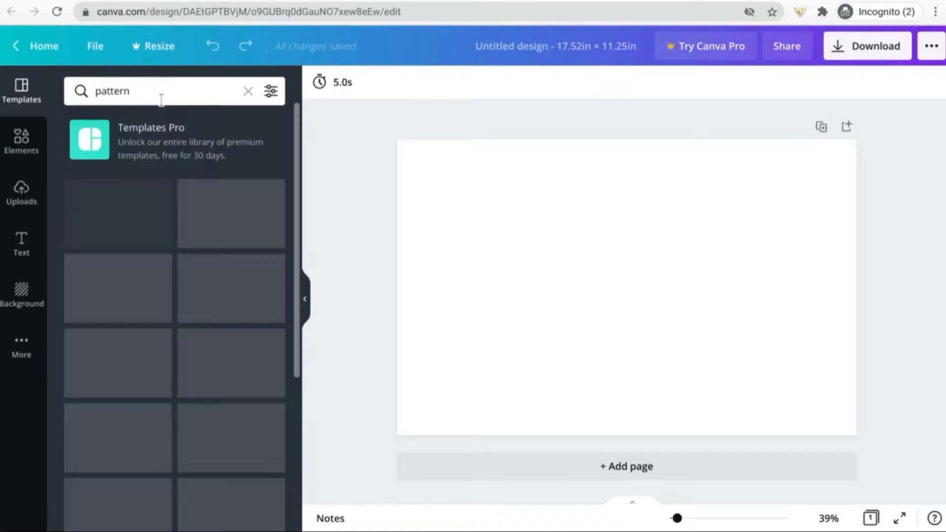
- Search the elements library for "pattern" and look through the results
{"action": "left_click", "coordinate": [27, 148]}
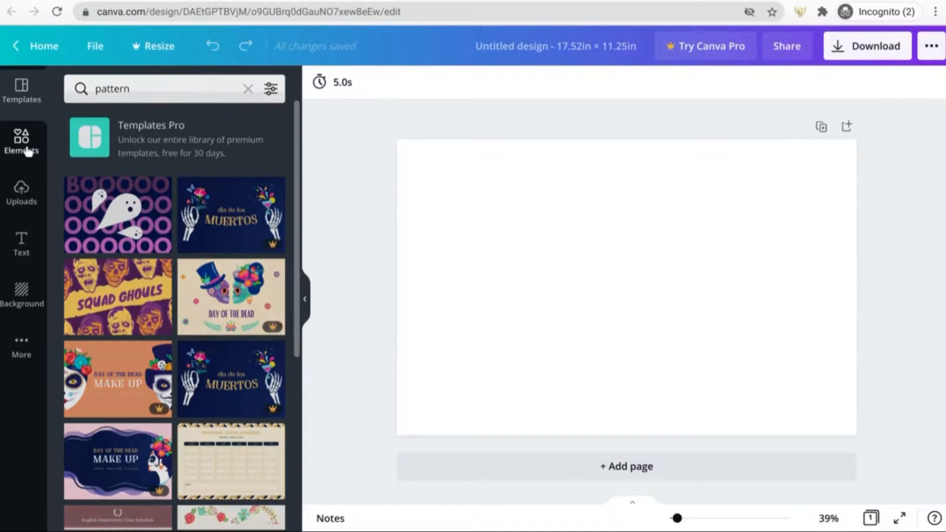
{"action": "left_click", "coordinate": [123, 96]}
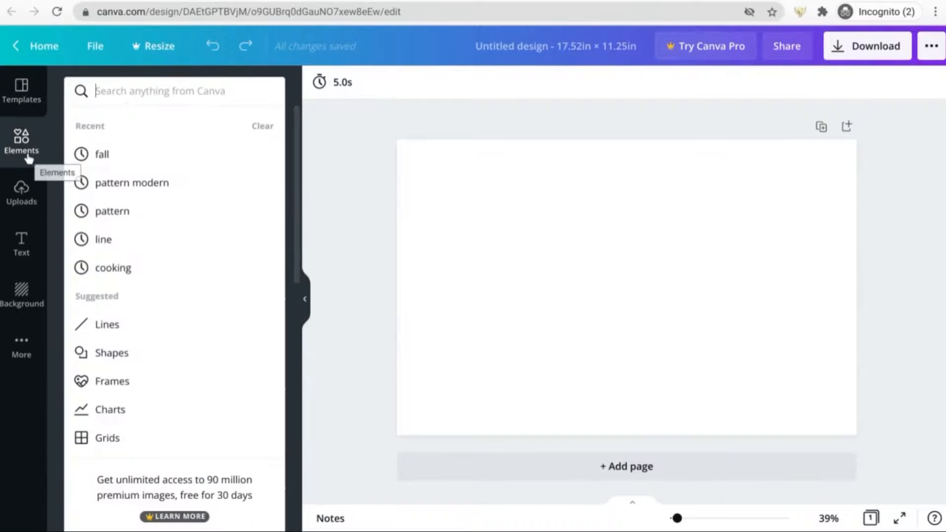
{"action": "type", "text": "pattern"}
{"action": "key", "text": "Return"}
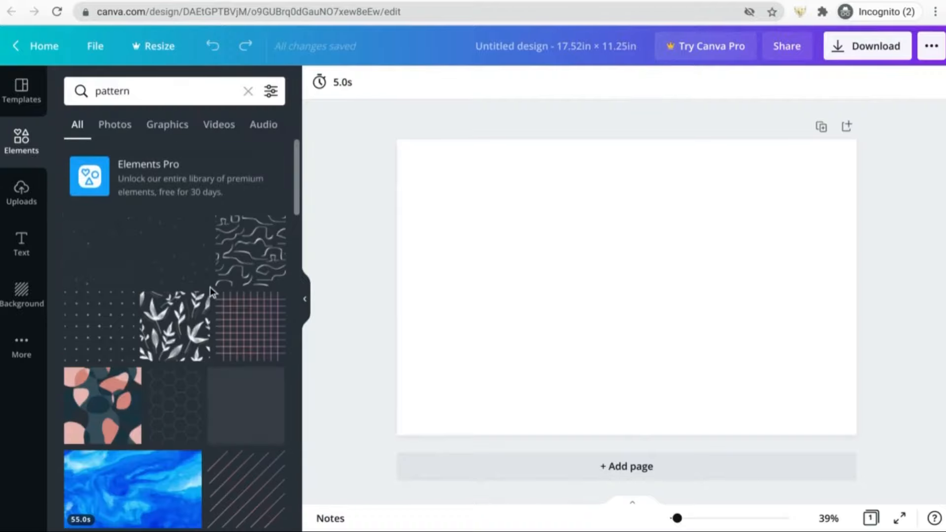
{"action": "scroll", "coordinate": [243, 315], "scroll_direction": "down", "scroll_amount": 2}
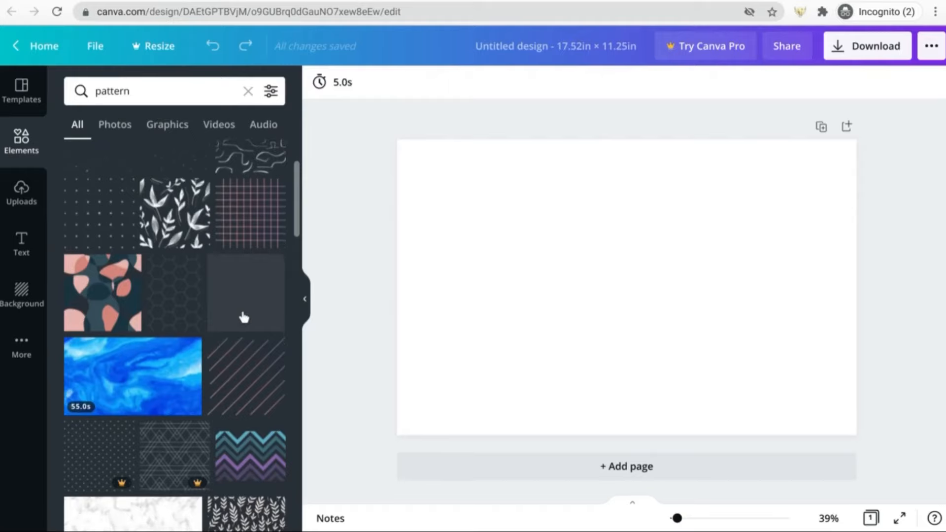
- Try the white brush-dab pattern on the page, shrunk and placed in the left half
{"action": "left_click", "coordinate": [241, 317]}
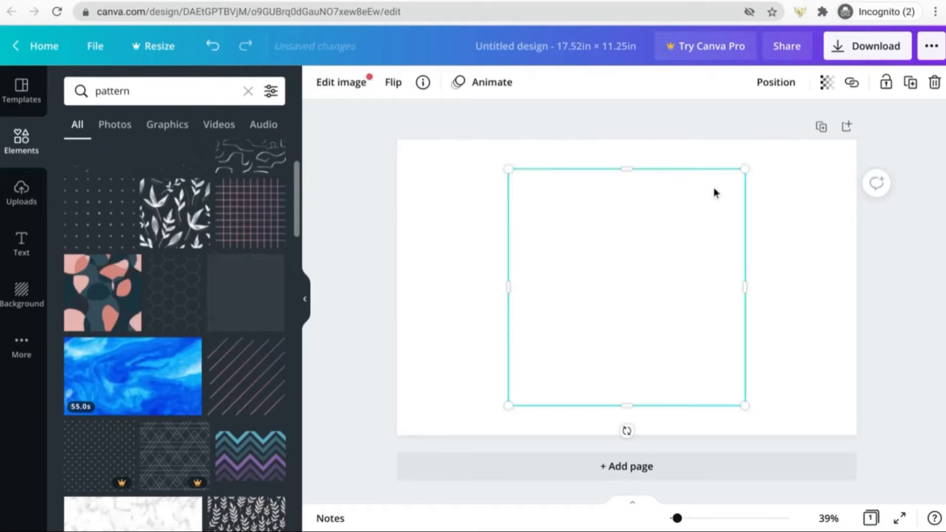
{"action": "left_click_drag", "start_coordinate": [744, 170], "coordinate": [644, 264]}
{"action": "left_click_drag", "start_coordinate": [594, 337], "coordinate": [525, 271]}
{"action": "left_click", "coordinate": [422, 268]}
{"action": "left_click", "coordinate": [483, 271]}
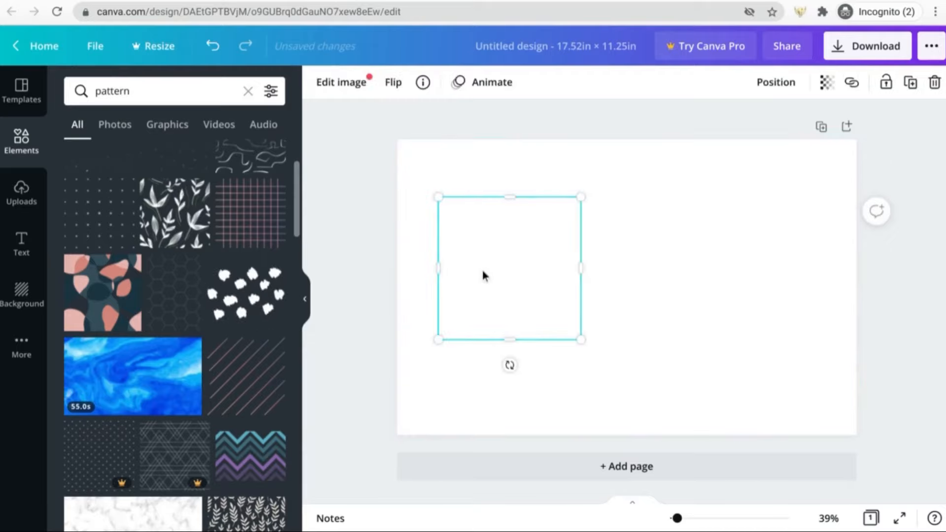
- Try the white leaf pattern on the page and remove the white patterns from the cover
{"action": "left_click", "coordinate": [175, 213]}
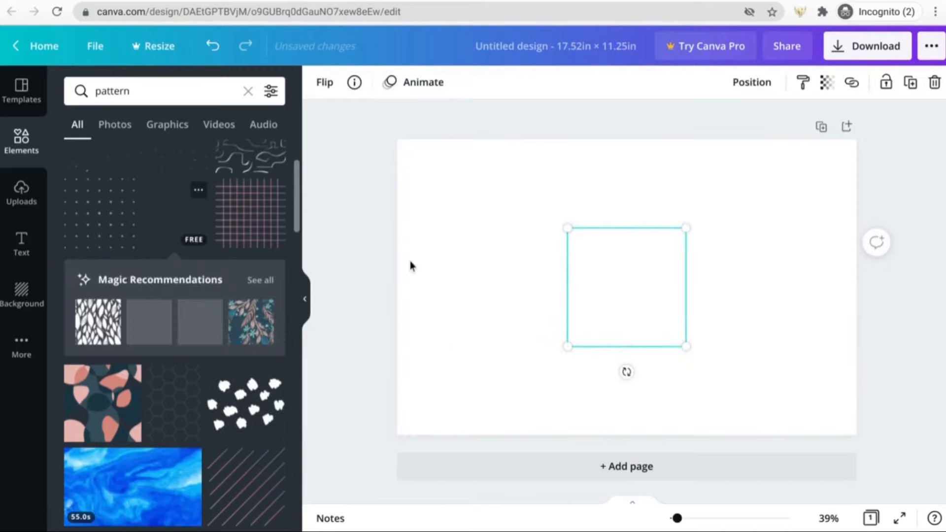
{"action": "left_click", "coordinate": [532, 273]}
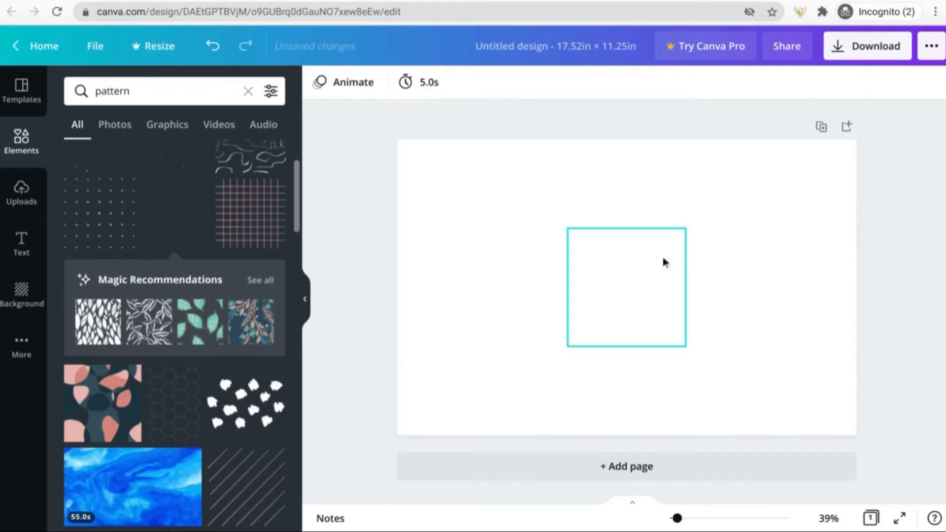
{"action": "left_click", "coordinate": [663, 258]}
{"action": "key", "text": "Delete"}
- Try the recommended green leaf pattern as two side-by-side tiles, and delete both tiles
{"action": "left_click", "coordinate": [200, 341]}
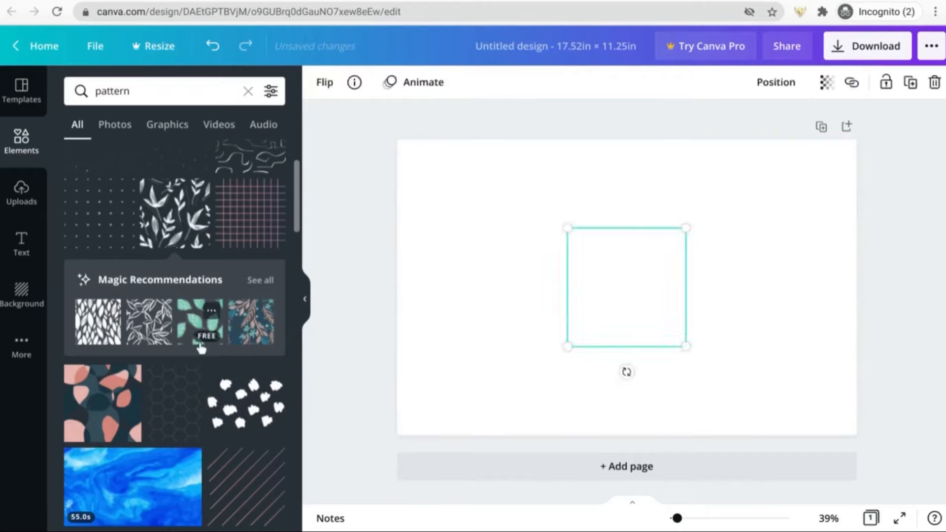
{"action": "mouse_move", "coordinate": [617, 279]}
{"action": "left_mouse_down"}
{"action": "mouse_move", "coordinate": [513, 262]}
{"action": "mouse_move", "coordinate": [634, 274]}
{"action": "left_mouse_up"}
{"action": "key", "text": "ctrl+d"}
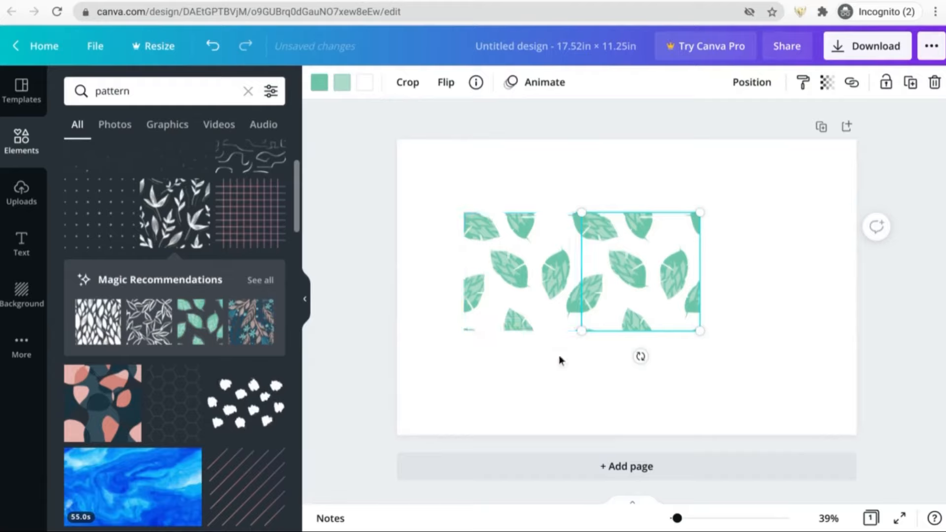
{"action": "left_click", "coordinate": [634, 366]}
{"action": "left_click_drag", "start_coordinate": [635, 367], "coordinate": [577, 321]}
{"action": "key", "text": "Delete"}
- Refine the elements search to "pattern modern"
{"action": "left_click", "coordinate": [142, 92]}
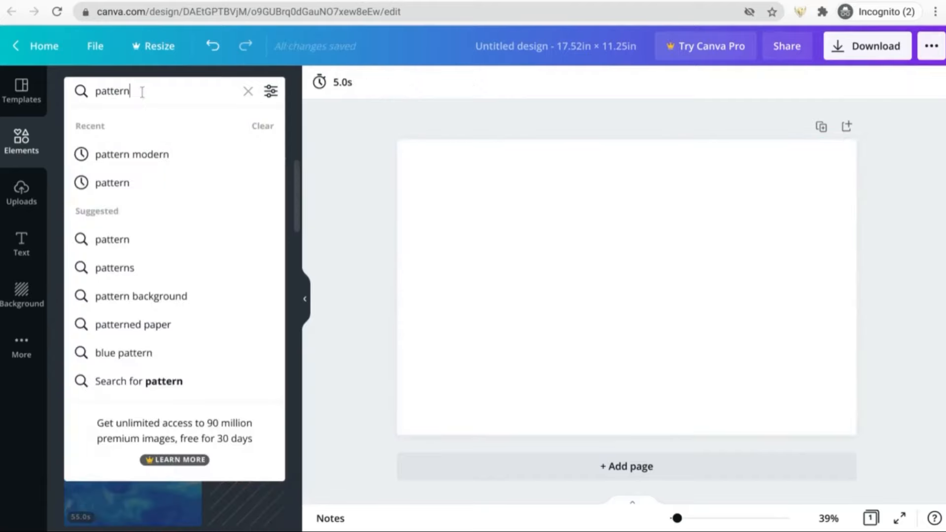
{"action": "type", "text": "modern"}
{"action": "key", "text": "Return"}
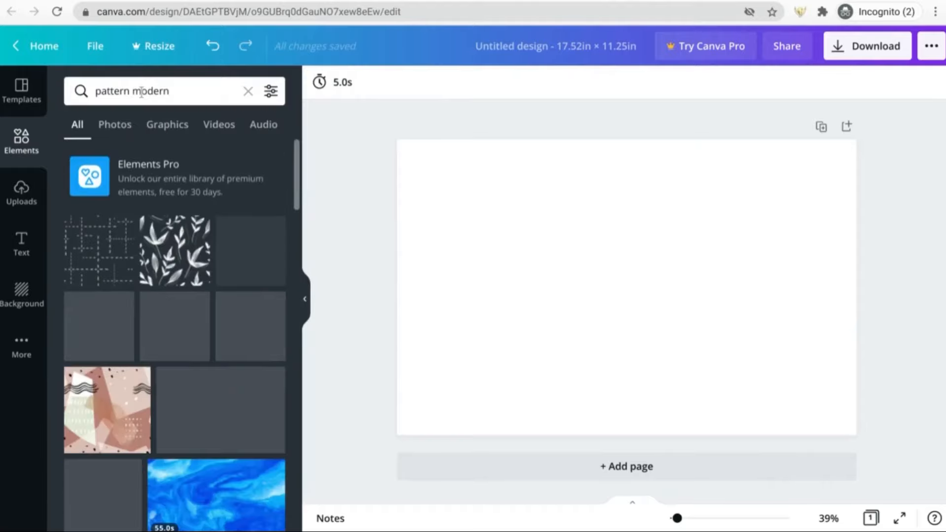
{"action": "scroll", "coordinate": [163, 300], "scroll_direction": "down", "scroll_amount": 2}
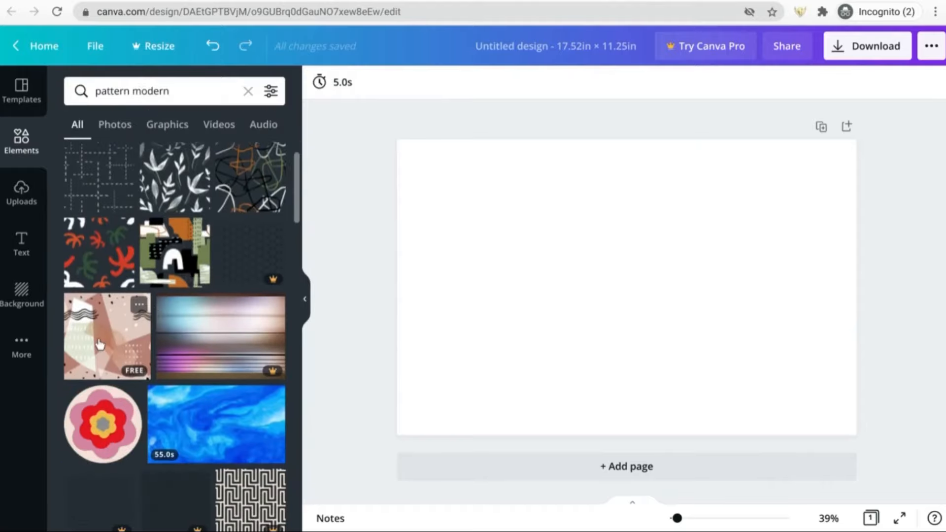
- Add the pink abstract pattern, shrink it to about a third of the page width and align it to the page's upper-left corner
{"action": "left_click", "coordinate": [100, 344]}
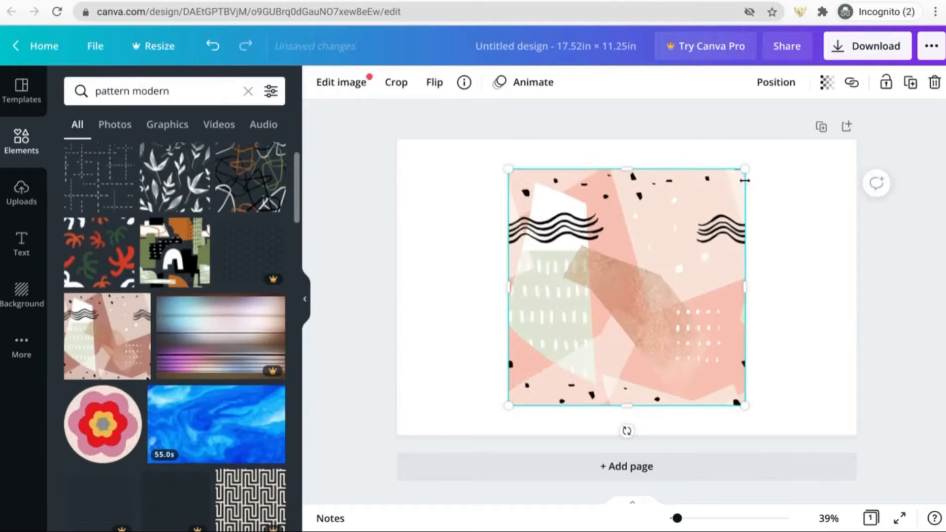
{"action": "left_click_drag", "start_coordinate": [745, 178], "coordinate": [665, 279]}
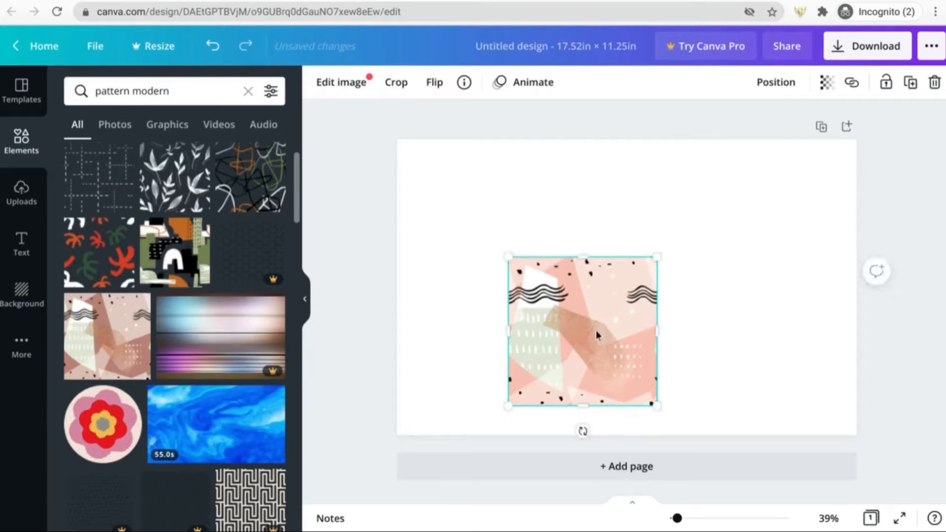
{"action": "left_click_drag", "start_coordinate": [589, 331], "coordinate": [481, 214]}
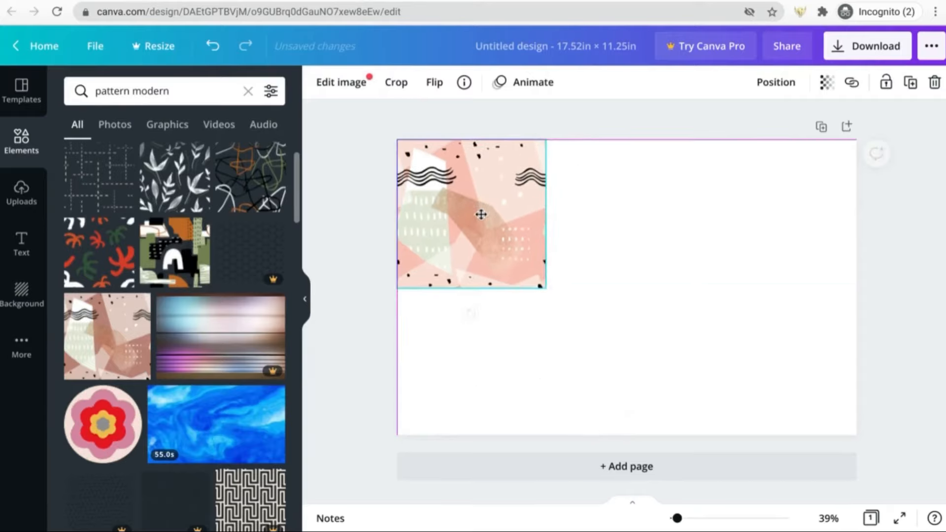
{"action": "left_click_drag", "start_coordinate": [550, 294], "coordinate": [555, 298]}
- Place a copy of the pink pattern tile flush against the first tile's right edge
{"action": "left_click_drag", "start_coordinate": [490, 265], "coordinate": [618, 248]}
{"action": "left_click", "coordinate": [570, 347]}
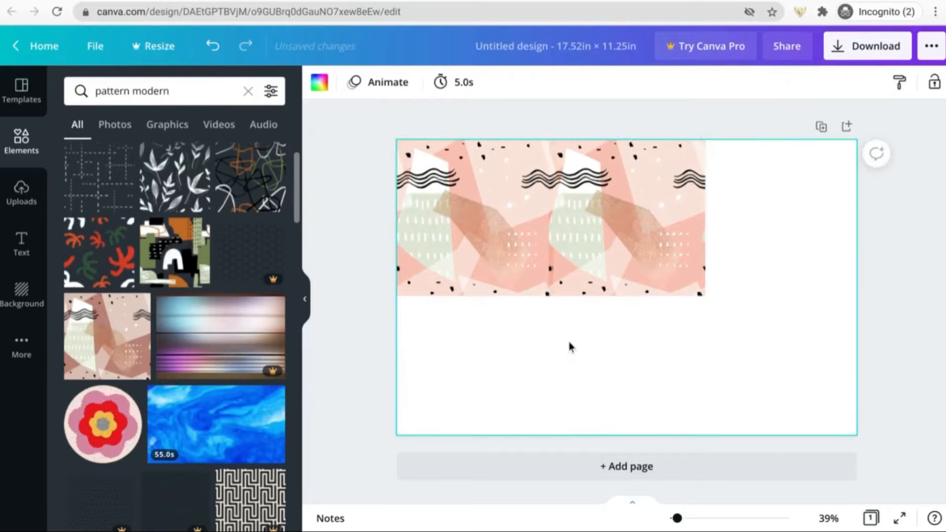
{"action": "mouse_move", "coordinate": [590, 280]}
{"action": "left_mouse_down"}
{"action": "mouse_move", "coordinate": [601, 277]}
{"action": "mouse_move", "coordinate": [594, 279]}
{"action": "left_mouse_up"}
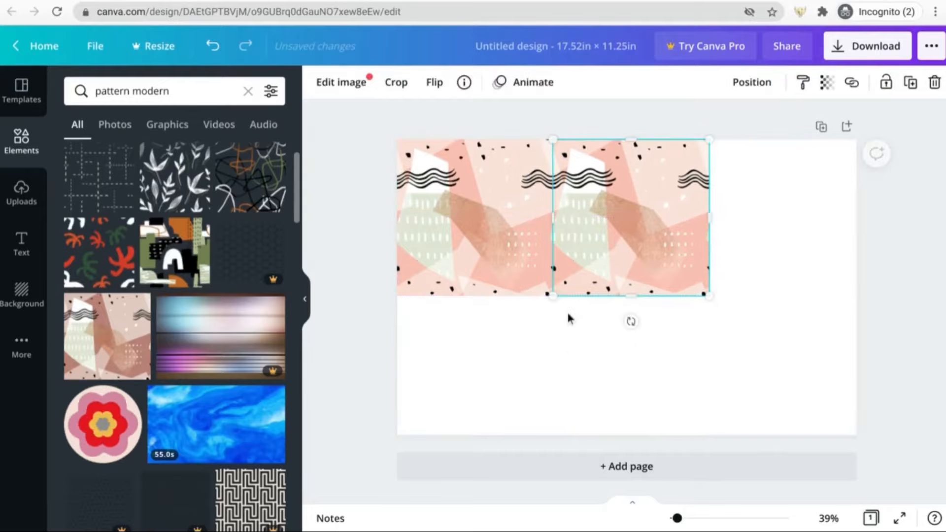
{"action": "left_click", "coordinate": [558, 323]}
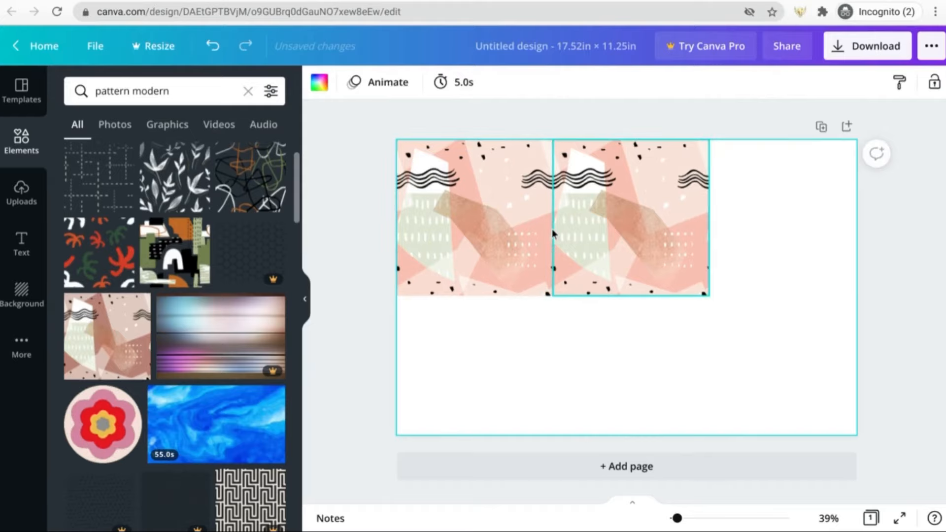
{"action": "mouse_move", "coordinate": [579, 220]}
{"action": "left_mouse_down"}
{"action": "mouse_move", "coordinate": [590, 219]}
{"action": "mouse_move", "coordinate": [581, 220]}
{"action": "left_mouse_up"}
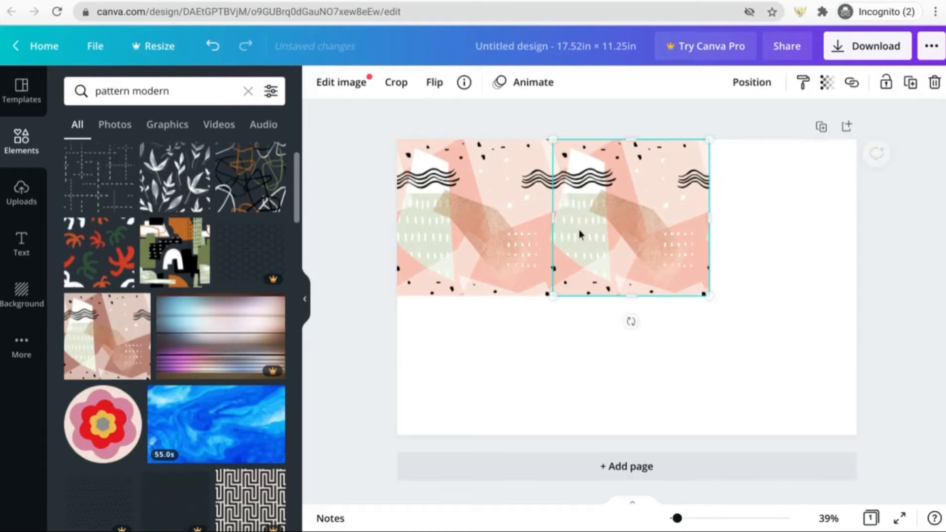
{"action": "left_click", "coordinate": [566, 331]}
- Duplicate the first pattern tile and place the copy after the second tile to complete the upper row
{"action": "left_click", "coordinate": [486, 249]}
{"action": "key", "text": "ctrl+d"}
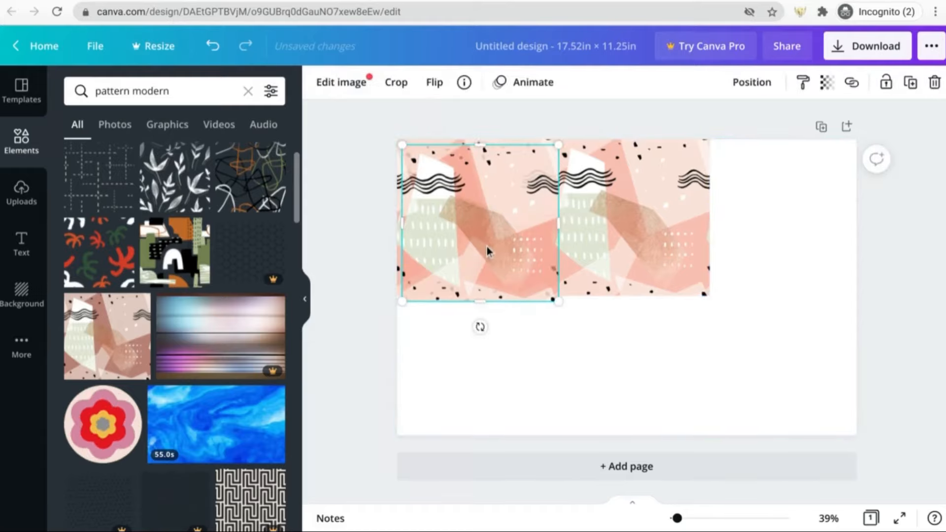
{"action": "left_click_drag", "start_coordinate": [487, 247], "coordinate": [776, 246]}
{"action": "left_click", "coordinate": [763, 317]}
- Group the three pattern tiles, duplicate the group and place the copy directly below as a second row
{"action": "left_click_drag", "start_coordinate": [799, 319], "coordinate": [486, 197]}
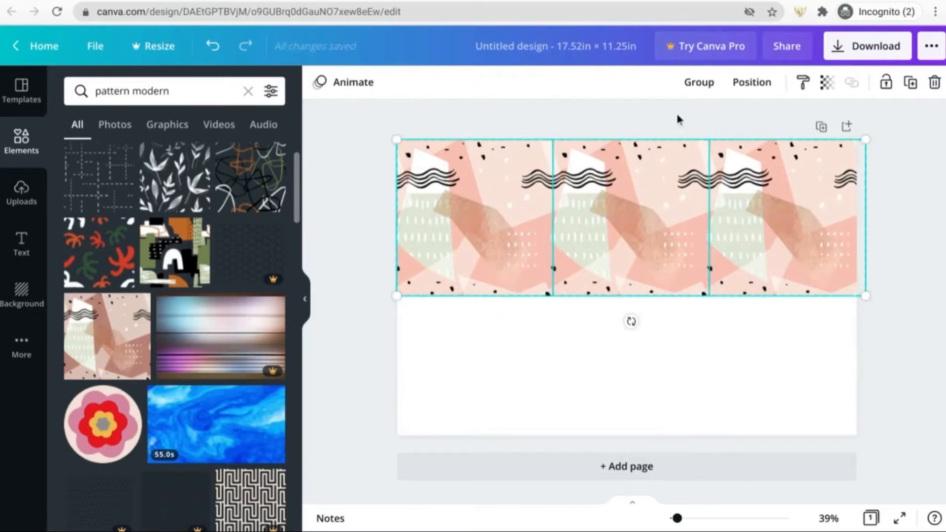
{"action": "left_click", "coordinate": [700, 84]}
{"action": "key", "text": "ctrl+d"}
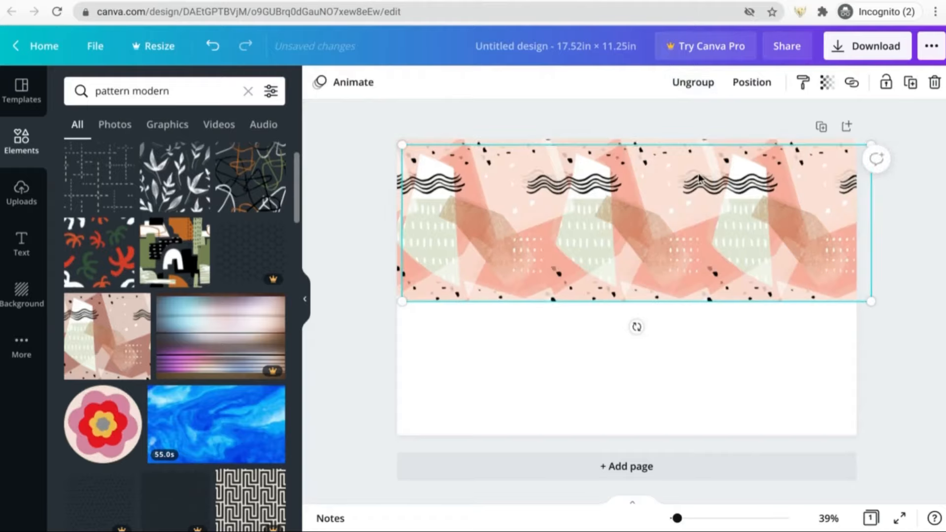
{"action": "left_click_drag", "start_coordinate": [703, 179], "coordinate": [696, 327]}
{"action": "left_click", "coordinate": [902, 215]}
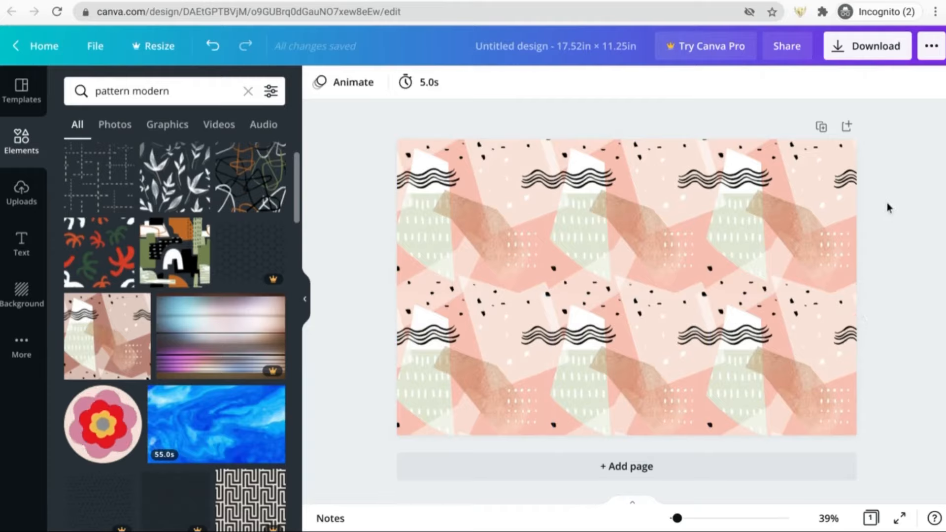
- Select both pattern rows and enlarge them together so they extend past the page's right and lower edges
{"action": "left_click_drag", "start_coordinate": [886, 203], "coordinate": [771, 308]}
{"action": "mouse_move", "coordinate": [772, 271]}
{"action": "left_mouse_down"}
{"action": "mouse_move", "coordinate": [747, 268]}
{"action": "mouse_move", "coordinate": [772, 267]}
{"action": "left_mouse_up"}
{"action": "key", "text": "ctrl+minus"}
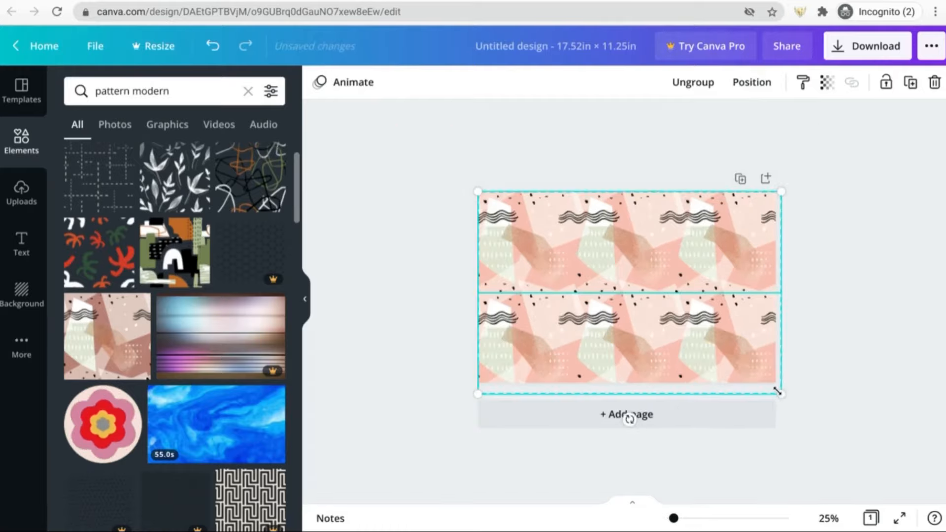
{"action": "left_click_drag", "start_coordinate": [777, 392], "coordinate": [807, 410]}
{"action": "left_click", "coordinate": [837, 337]}
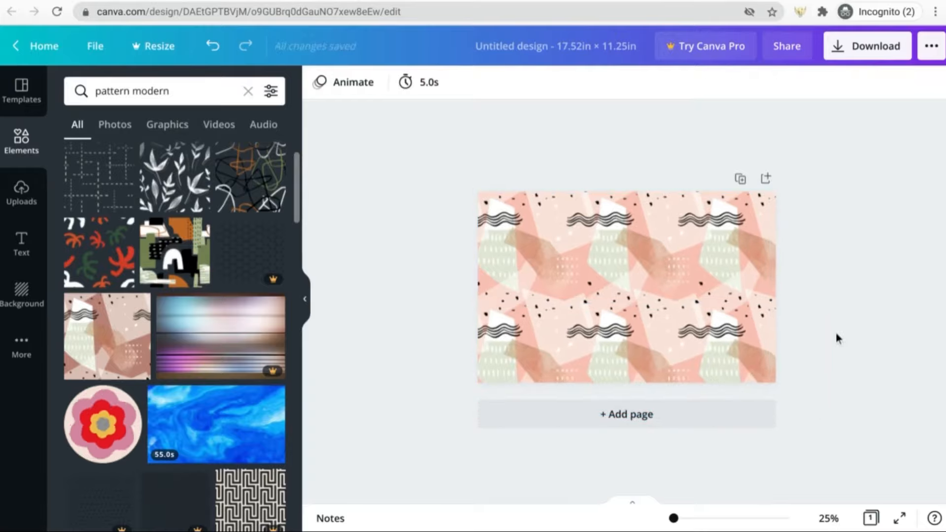
- Add a square shape from the lines and shapes elements to the middle of the patterned cover
{"action": "left_click", "coordinate": [715, 282]}
{"action": "left_click", "coordinate": [801, 373]}
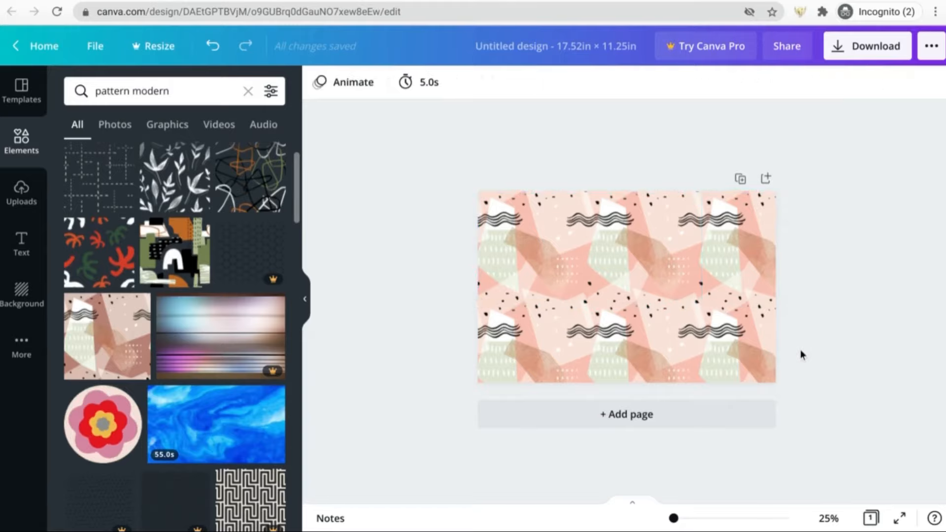
{"action": "scroll", "coordinate": [803, 353], "scroll_direction": "down", "scroll_amount": 3}
{"action": "scroll", "coordinate": [800, 354], "scroll_direction": "up", "scroll_amount": 5}
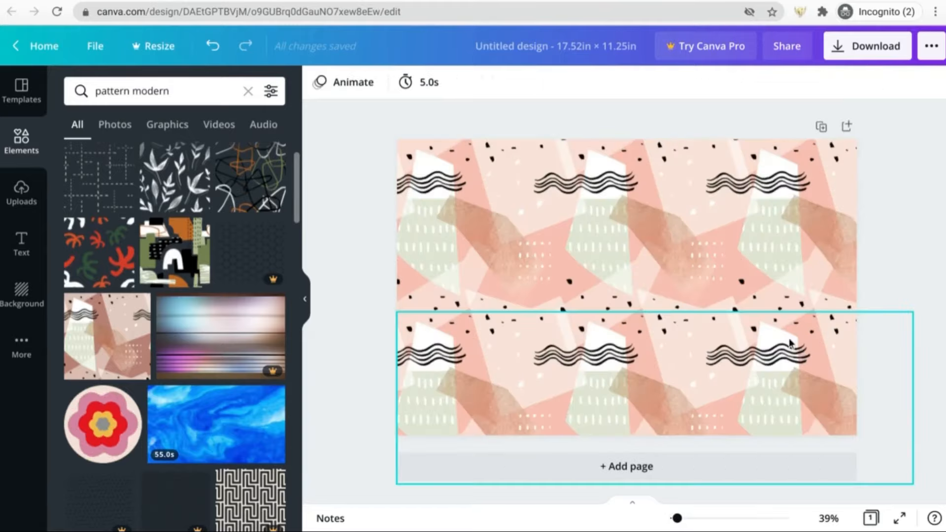
{"action": "left_click", "coordinate": [16, 250]}
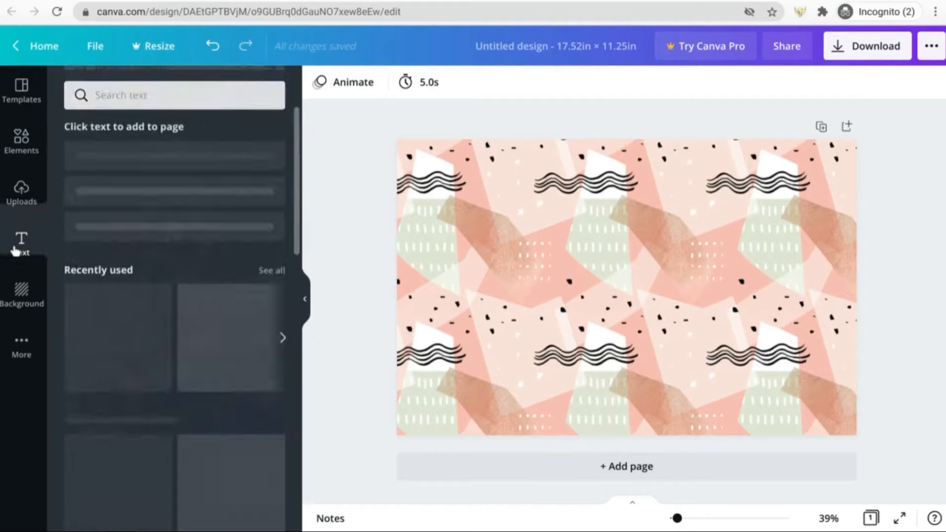
{"action": "left_click", "coordinate": [21, 143]}
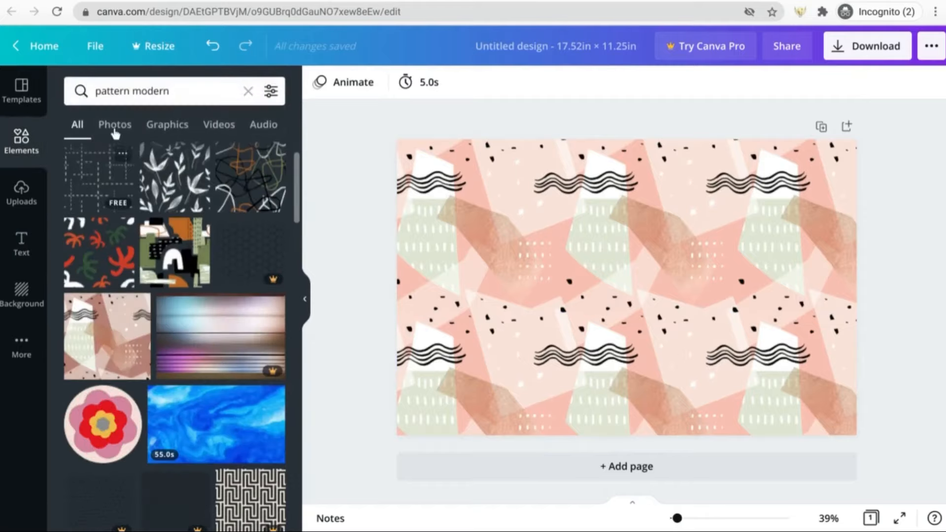
{"action": "left_click", "coordinate": [249, 93]}
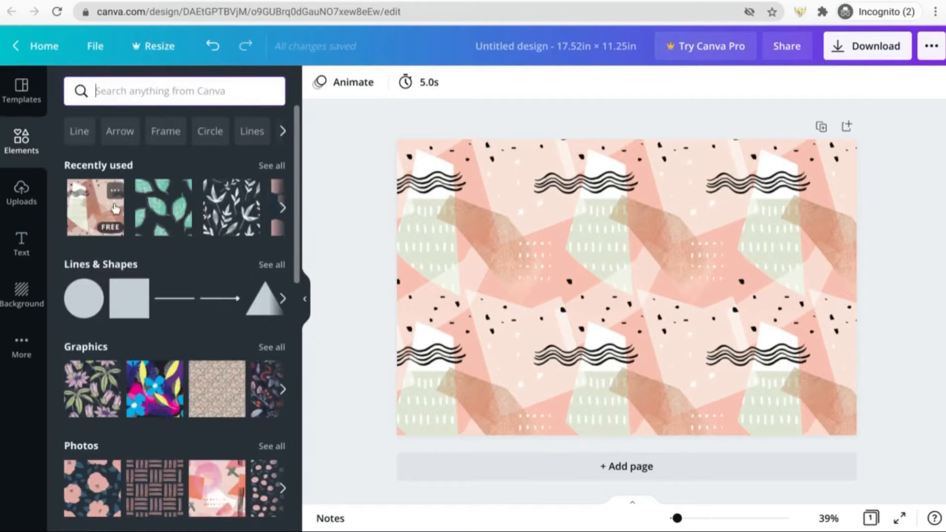
{"action": "left_click", "coordinate": [127, 301]}
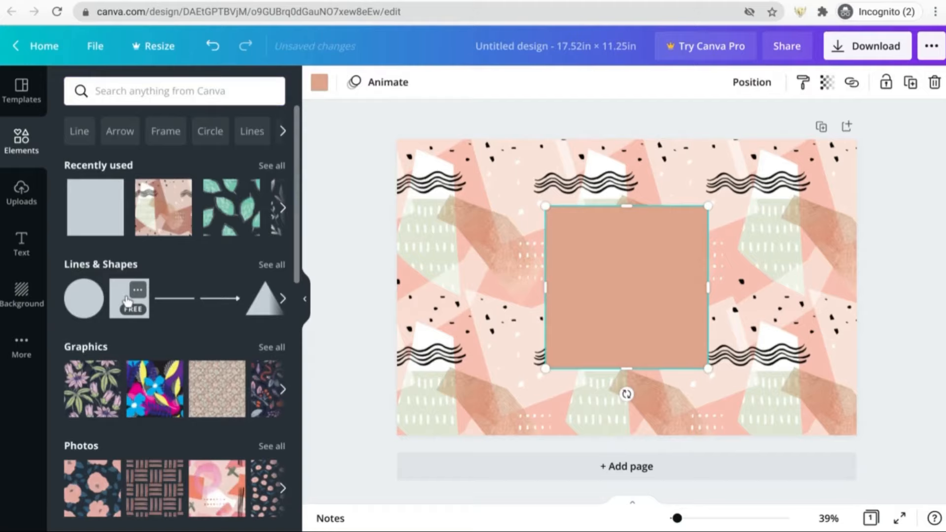
- Colour the square white and lower its upper edge to make a wide label rectangle
{"action": "left_click", "coordinate": [320, 82]}
{"action": "left_click", "coordinate": [156, 169]}
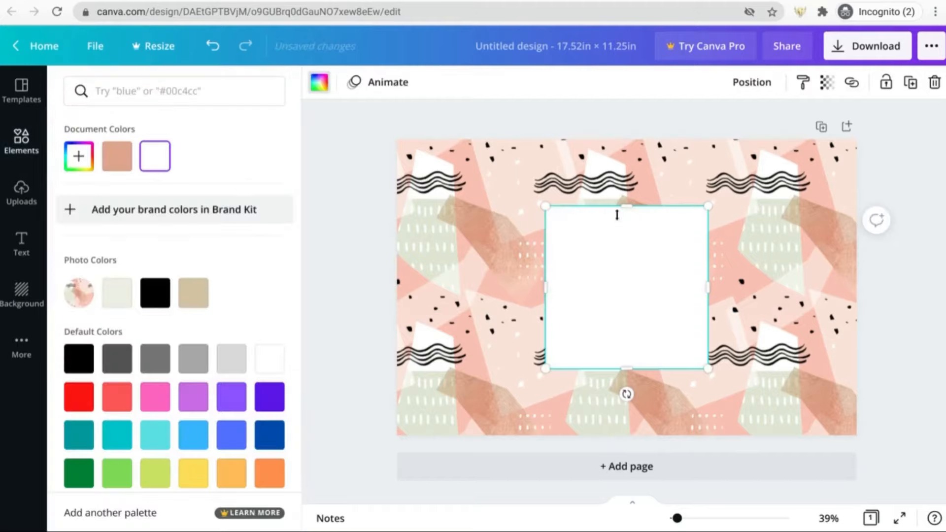
{"action": "left_click_drag", "start_coordinate": [617, 214], "coordinate": [617, 312]}
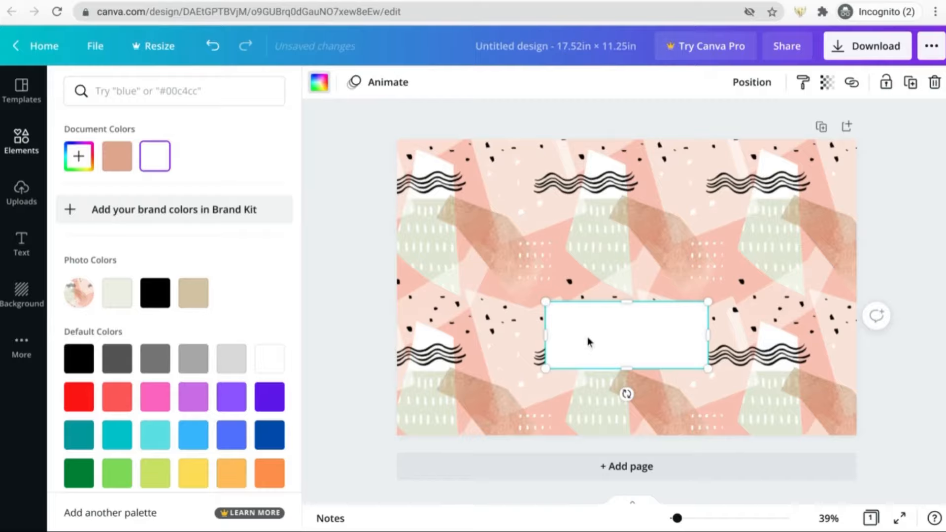
- Insert the "DAZZLE eau de parfum" font combination and replace its heading with "NOTEBOOK"
{"action": "left_click", "coordinate": [21, 246]}
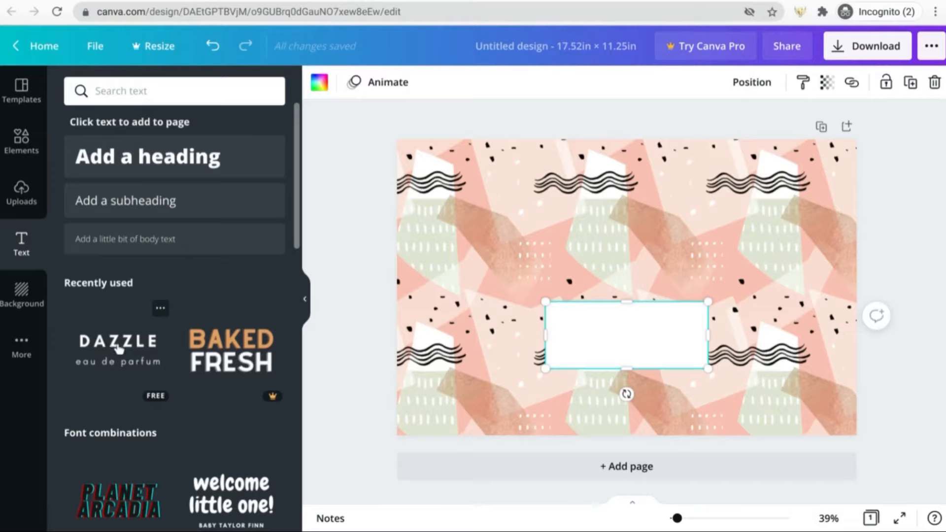
{"action": "left_click", "coordinate": [143, 352]}
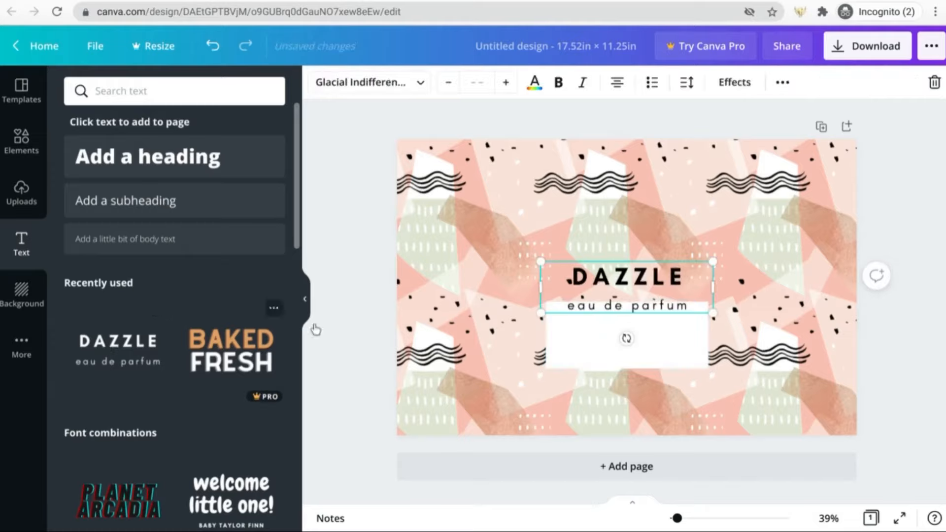
{"action": "double_click", "coordinate": [647, 285]}
{"action": "type", "text": "NOTEB"}
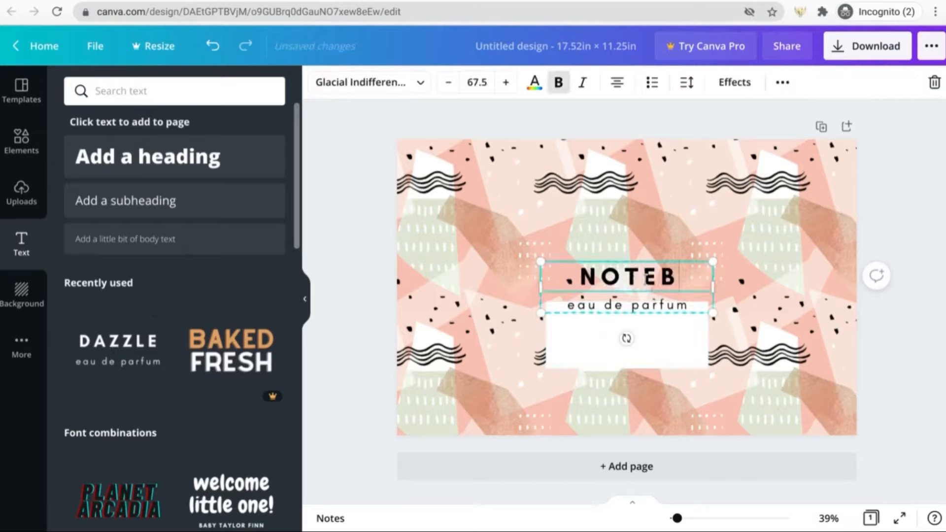
{"action": "type", "text": "OOK"}
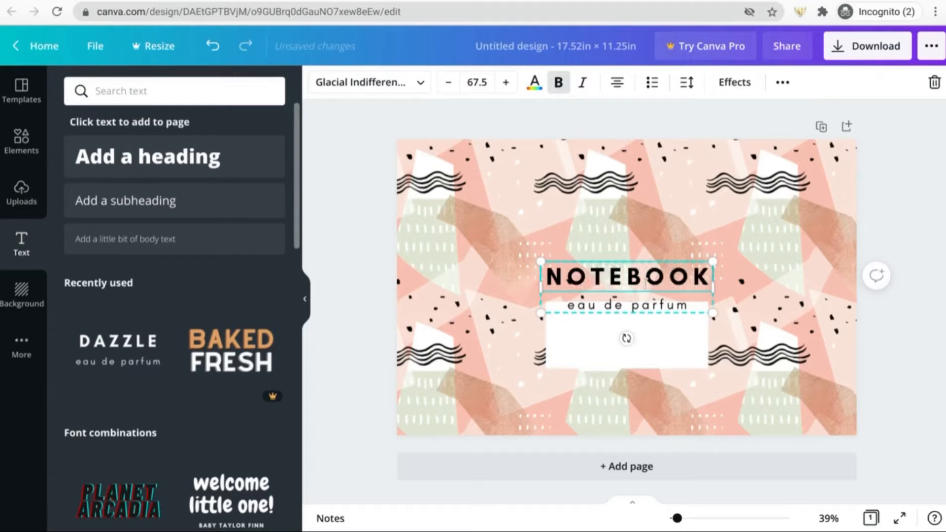
- Replace the subheading "eau de parfum" with "lined pages"
{"action": "double_click", "coordinate": [643, 308]}
{"action": "type", "text": "lin"}
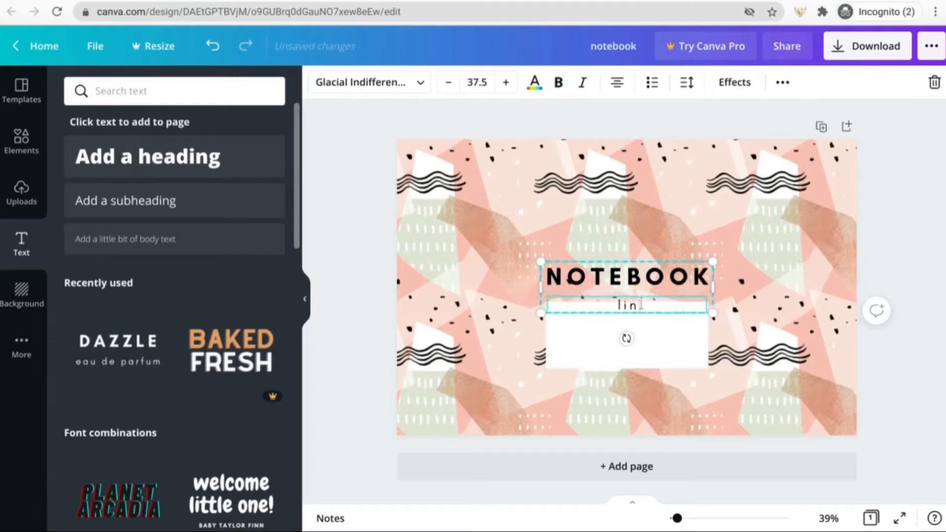
{"action": "type", "text": "ed pages"}
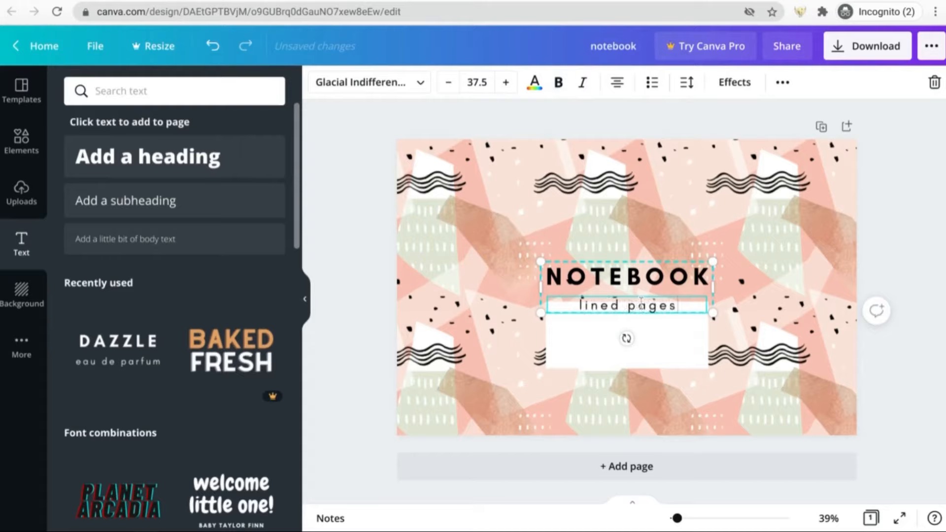
{"action": "left_click", "coordinate": [907, 233]}
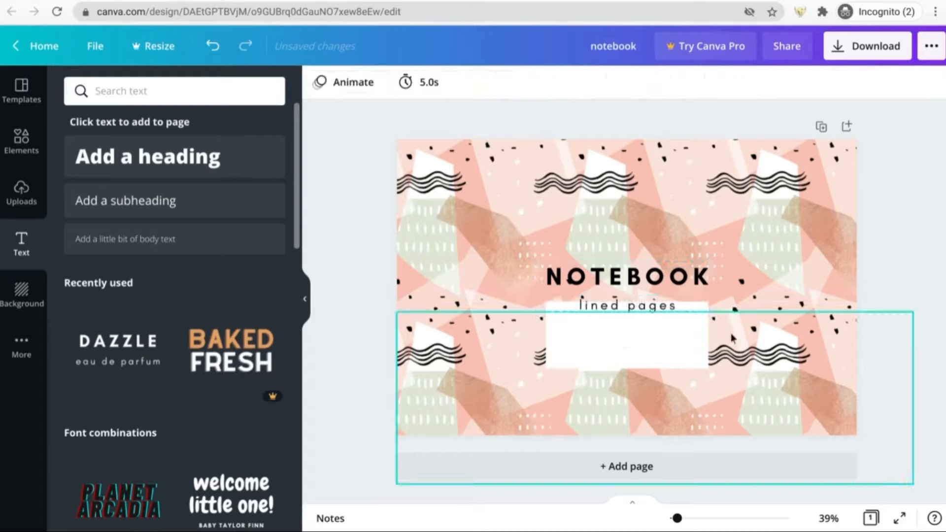
- Shrink the title text group to a heading size of 60.3 and move it down toward the white rectangle
{"action": "left_click", "coordinate": [635, 286]}
{"action": "left_click_drag", "start_coordinate": [713, 312], "coordinate": [696, 304]}
{"action": "left_click_drag", "start_coordinate": [664, 277], "coordinate": [669, 294]}
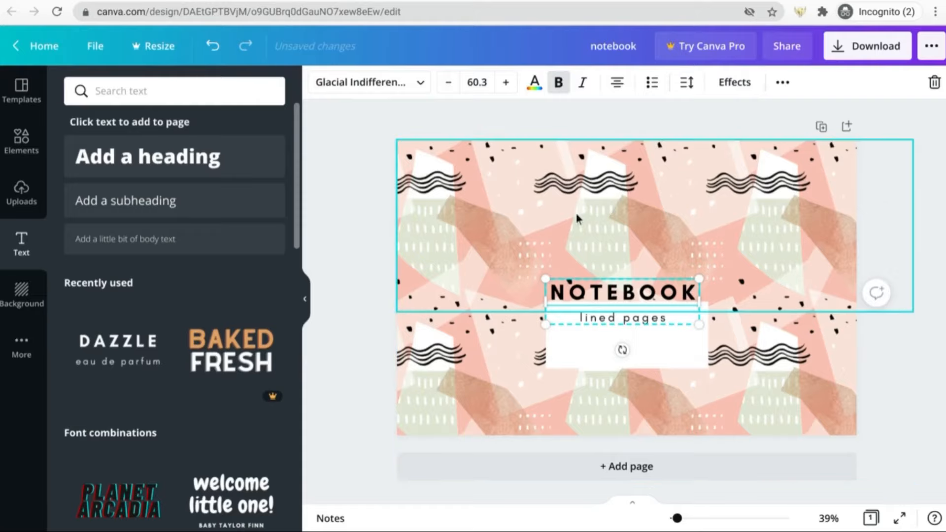
- Move the title text and white rectangle to the upper front-cover area, with the text centred on the rectangle
{"action": "left_click", "coordinate": [859, 370]}
{"action": "left_click", "coordinate": [612, 296]}
{"action": "left_click", "coordinate": [599, 334]}
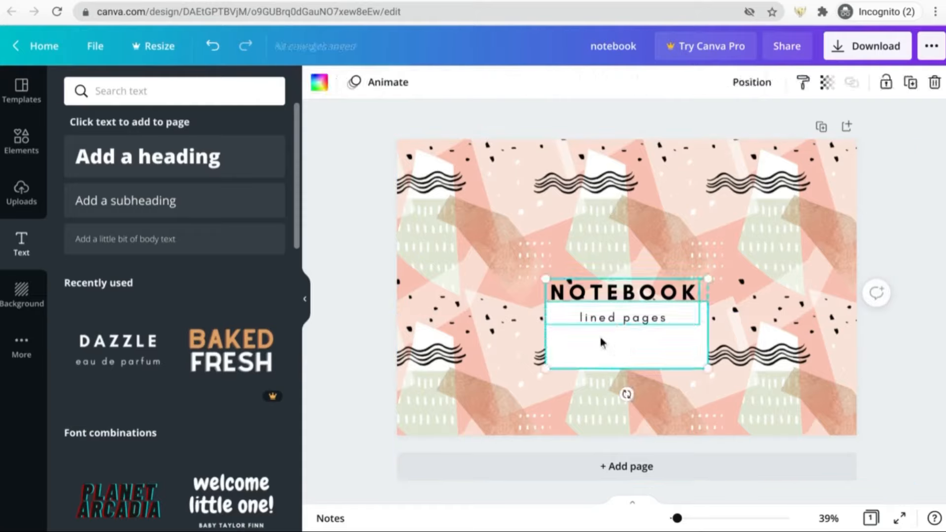
{"action": "left_click_drag", "start_coordinate": [611, 295], "coordinate": [722, 228]}
{"action": "left_click", "coordinate": [895, 219]}
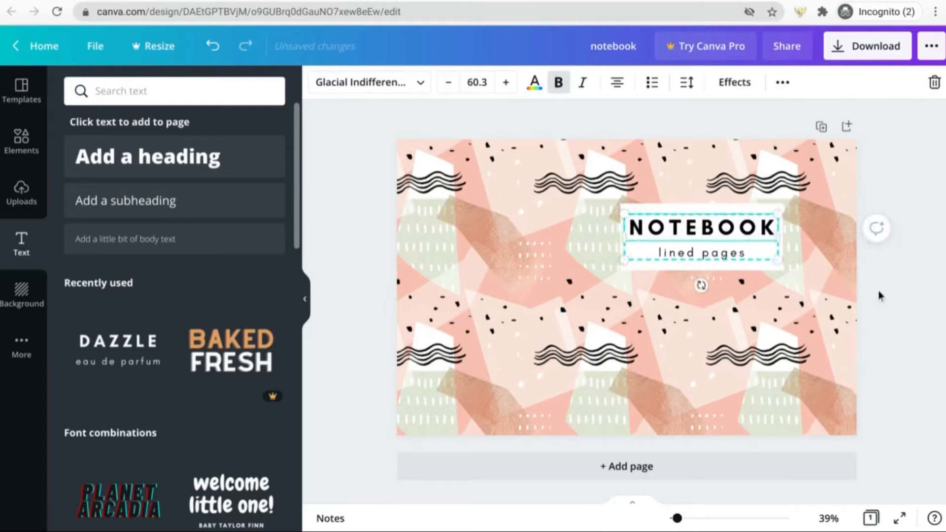
{"action": "left_click", "coordinate": [856, 291]}
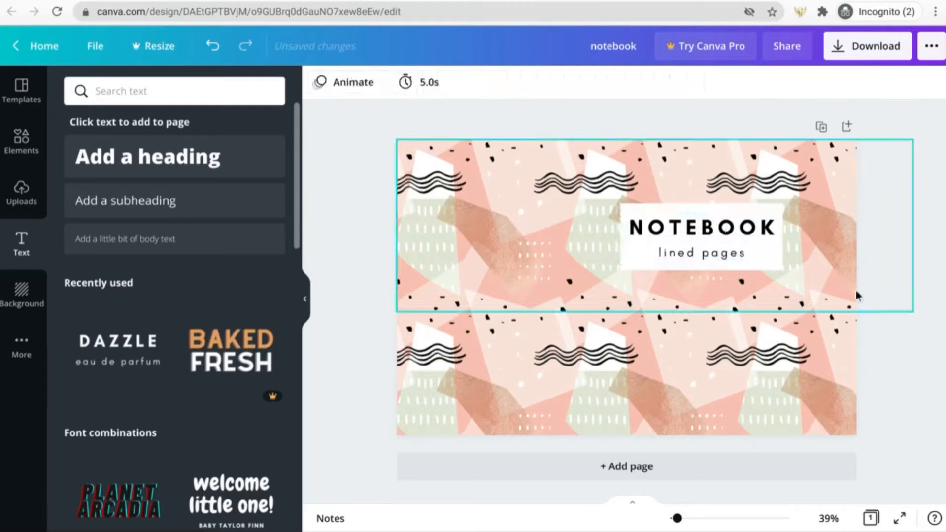
- Place the uploaded 8.5 x 11 paperback cover template at the page's upper-left corner and enlarge it to fill the page
{"action": "left_click", "coordinate": [22, 191]}
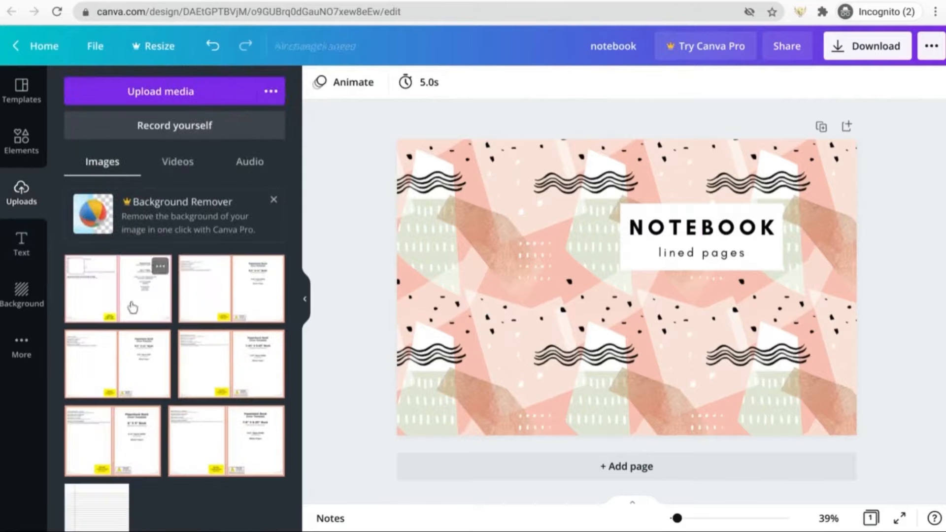
{"action": "left_click", "coordinate": [128, 287]}
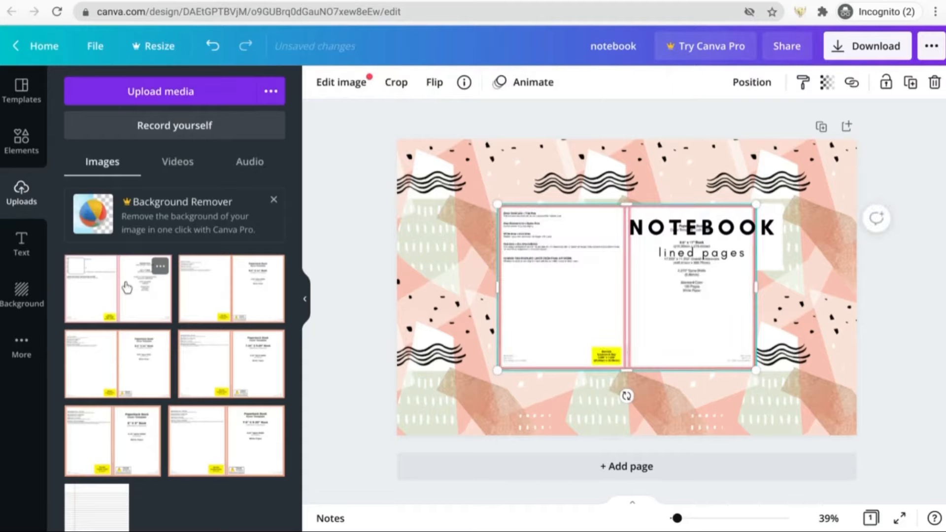
{"action": "left_click_drag", "start_coordinate": [584, 259], "coordinate": [484, 195]}
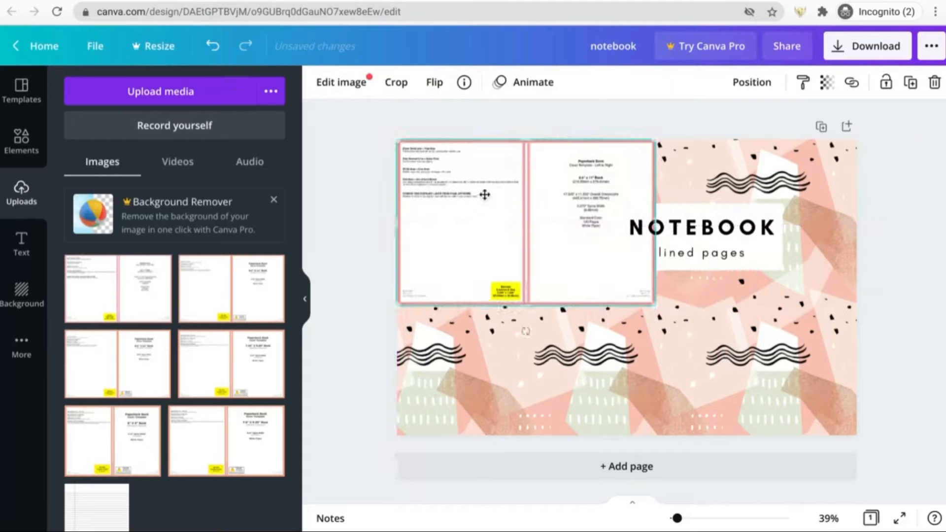
{"action": "left_click_drag", "start_coordinate": [655, 306], "coordinate": [858, 434]}
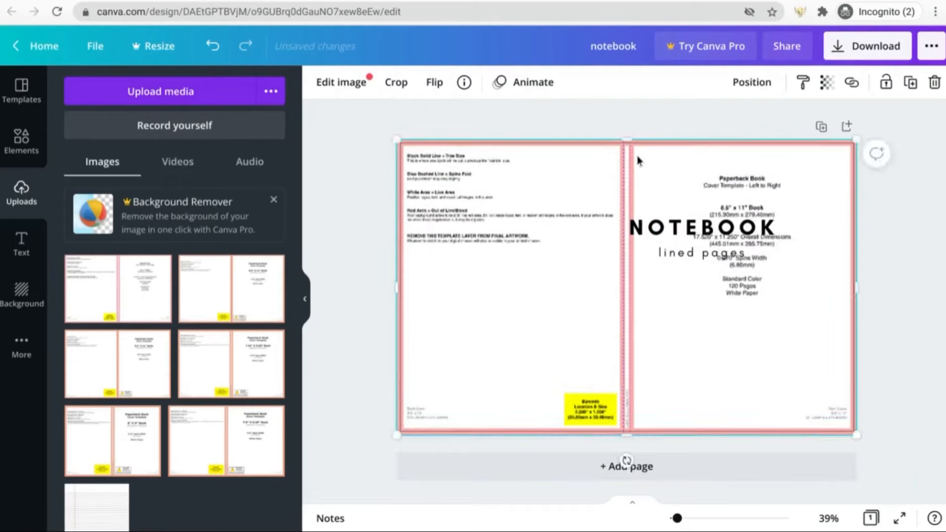
- Crop the cover template from its upper edge so only the lower strip with the barcode area remains
{"action": "left_click_drag", "start_coordinate": [628, 143], "coordinate": [629, 152]}
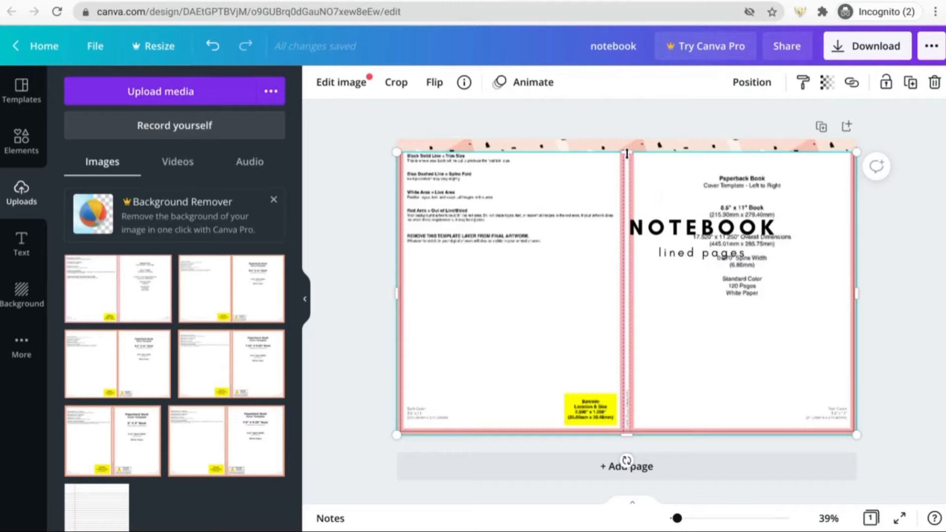
{"action": "left_click_drag", "start_coordinate": [627, 152], "coordinate": [627, 329]}
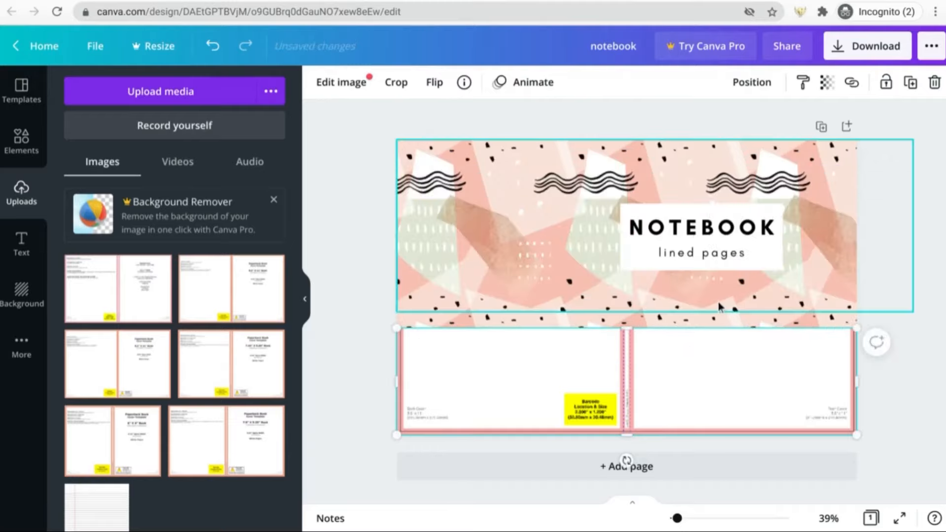
{"action": "left_click", "coordinate": [885, 253]}
- Move the white label rectangle down onto the template strip's front-cover area and colour it the template's yellow
{"action": "left_click", "coordinate": [631, 256]}
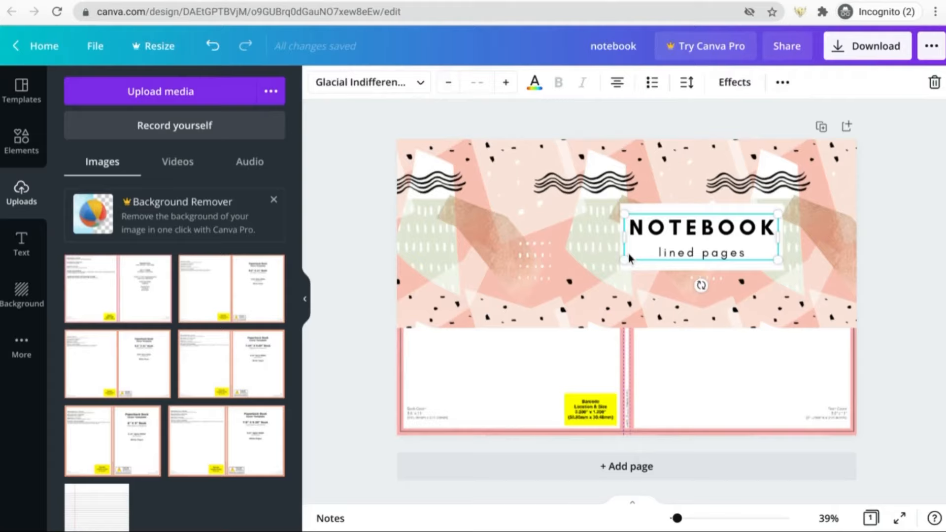
{"action": "left_click", "coordinate": [805, 254]}
{"action": "left_click", "coordinate": [699, 204]}
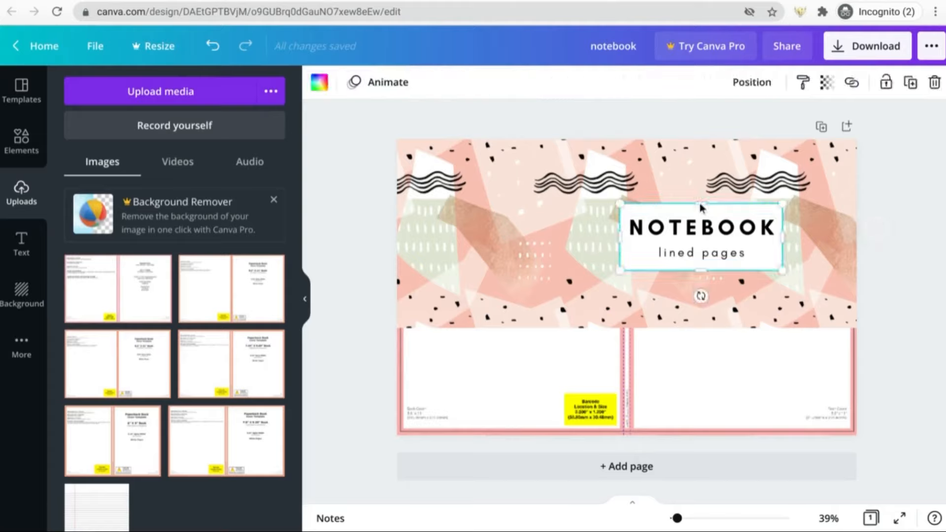
{"action": "left_click", "coordinate": [885, 237]}
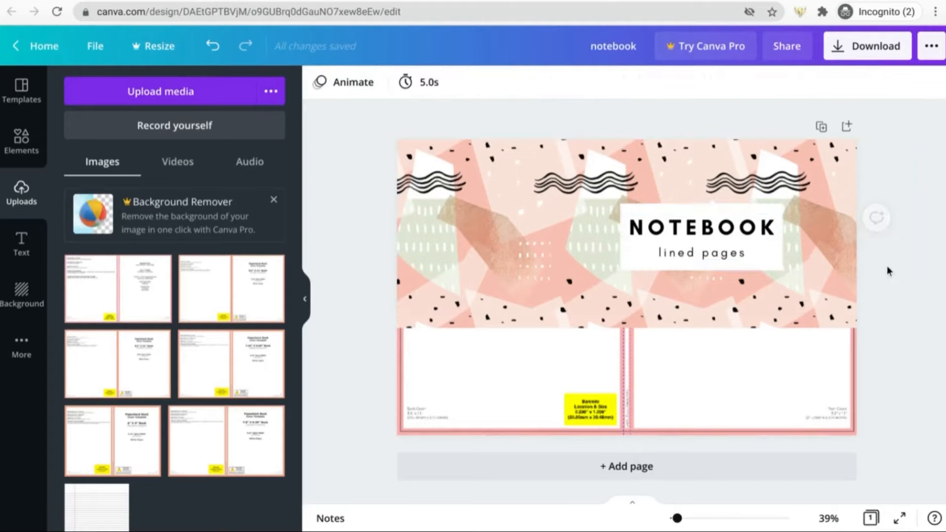
{"action": "left_click", "coordinate": [682, 214]}
{"action": "left_click_drag", "start_coordinate": [682, 213], "coordinate": [690, 338]}
{"action": "left_click", "coordinate": [752, 82]}
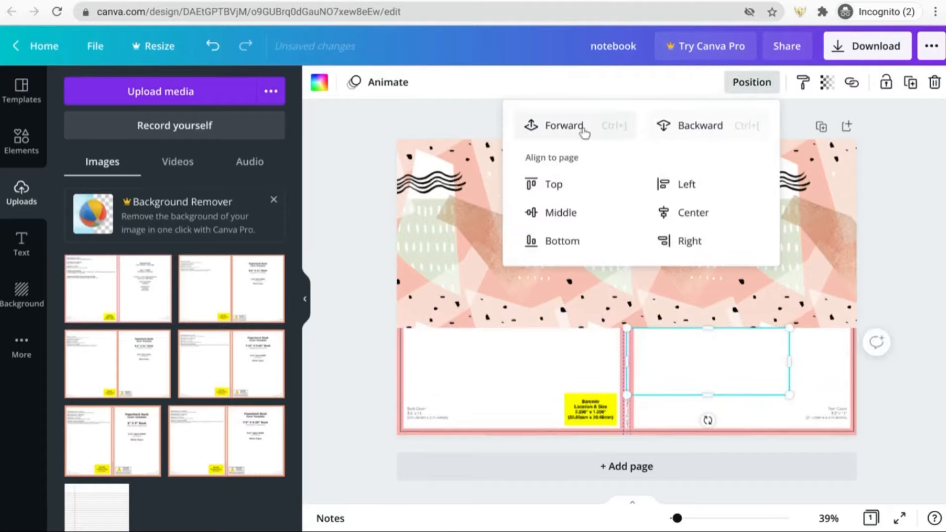
{"action": "left_click", "coordinate": [319, 82]}
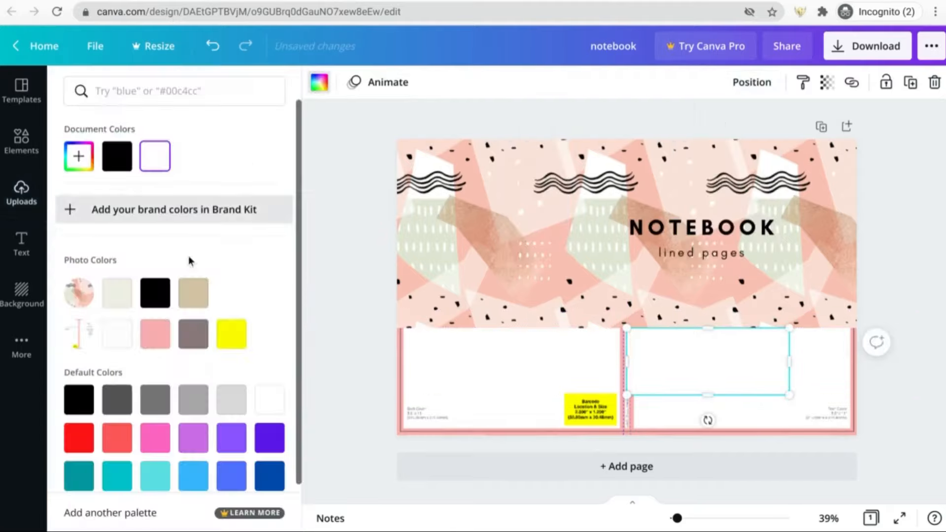
{"action": "left_click", "coordinate": [222, 335]}
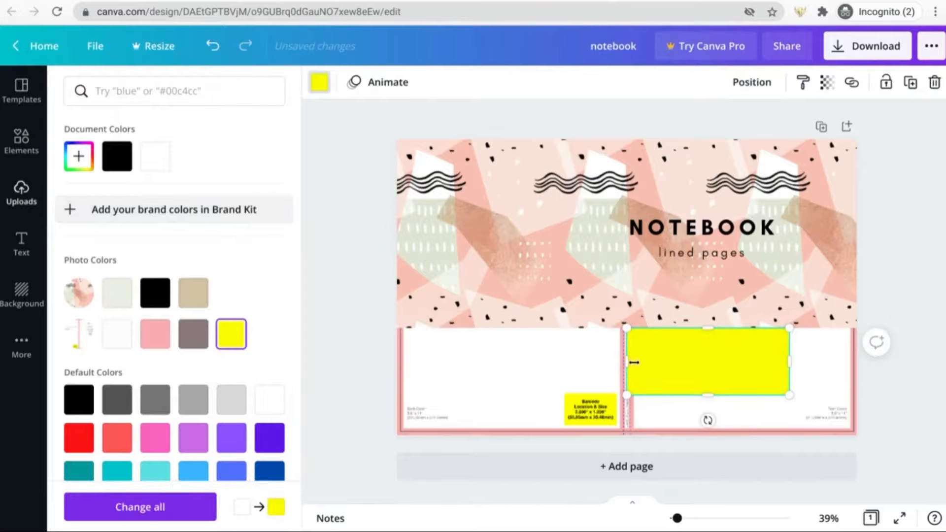
- Resize the yellow rectangle's sides to span the front cover's full live area, from the spine margin to the outer margin
{"action": "left_click_drag", "start_coordinate": [634, 362], "coordinate": [642, 363]}
{"action": "scroll", "coordinate": [642, 364], "scroll_direction": "up", "scroll_amount": 3}
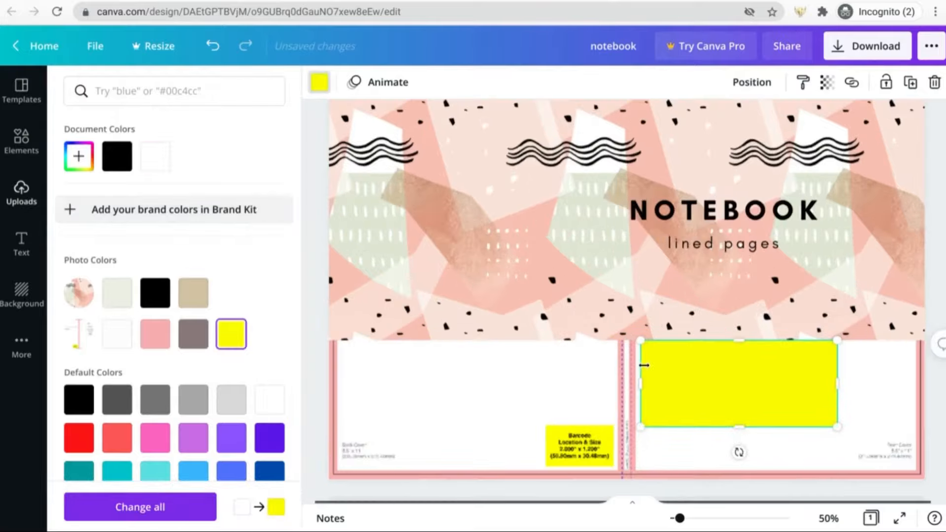
{"action": "scroll", "coordinate": [642, 365], "scroll_direction": "down", "scroll_amount": 3}
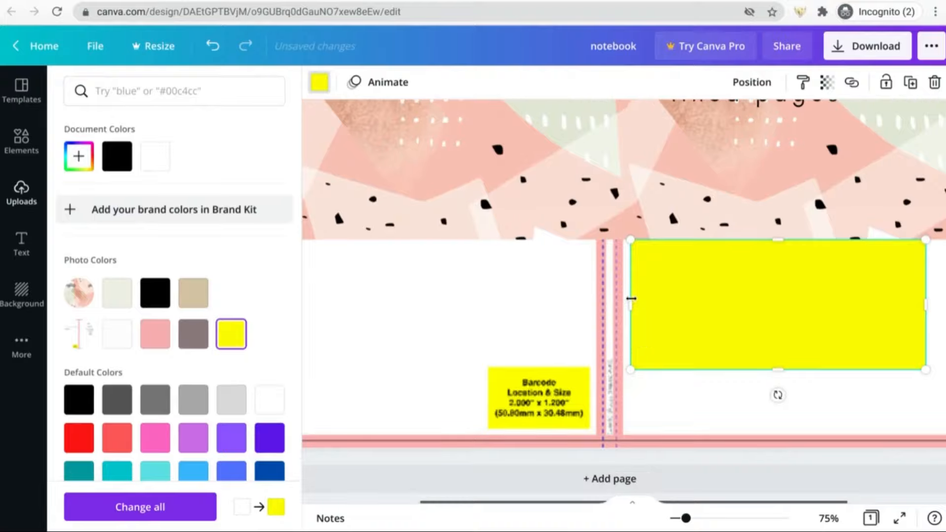
{"action": "left_click_drag", "start_coordinate": [631, 299], "coordinate": [624, 299]}
{"action": "scroll", "coordinate": [646, 309], "scroll_direction": "right", "scroll_amount": 3}
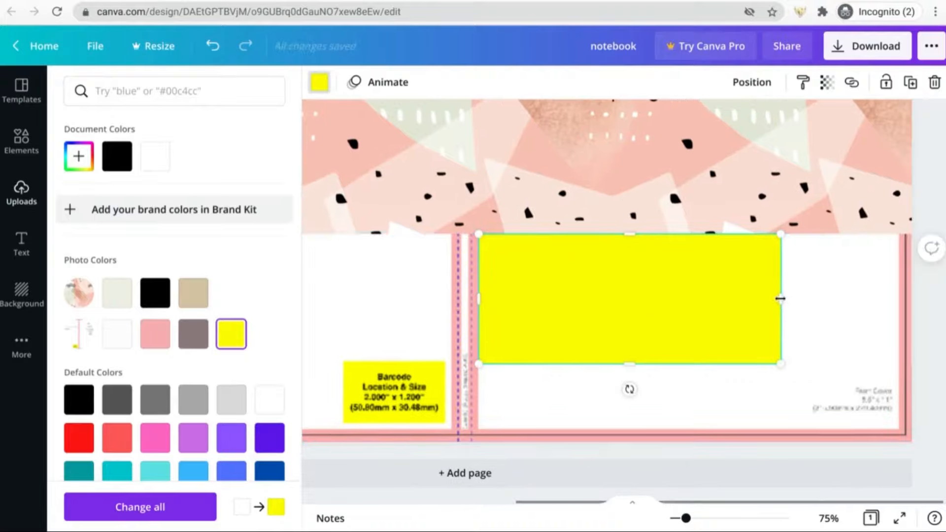
{"action": "left_click_drag", "start_coordinate": [781, 302], "coordinate": [897, 303]}
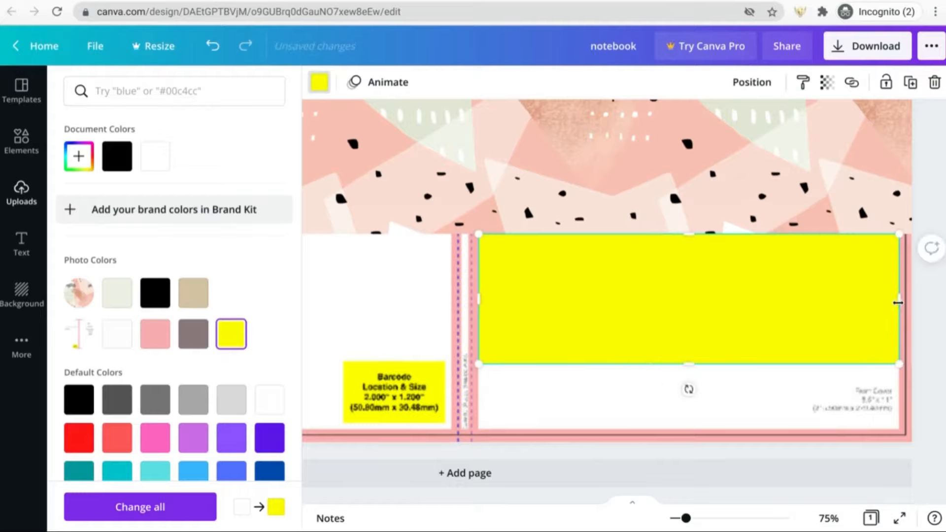
- Duplicate the yellow rectangle that spans the front cover's live area on the template strip
{"action": "scroll", "coordinate": [898, 303], "scroll_direction": "down", "scroll_amount": 5}
{"action": "left_click", "coordinate": [836, 287]}
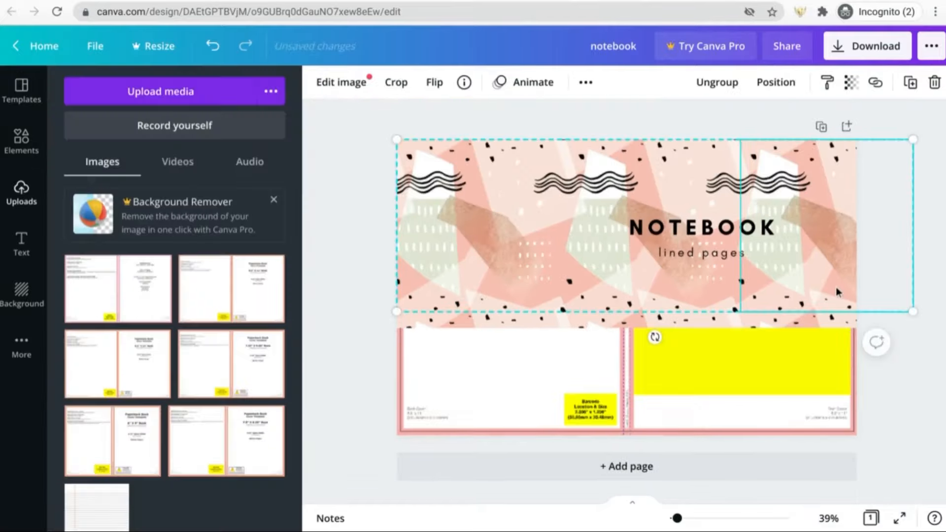
{"action": "left_click", "coordinate": [827, 329]}
{"action": "key", "text": "ctrl+d"}
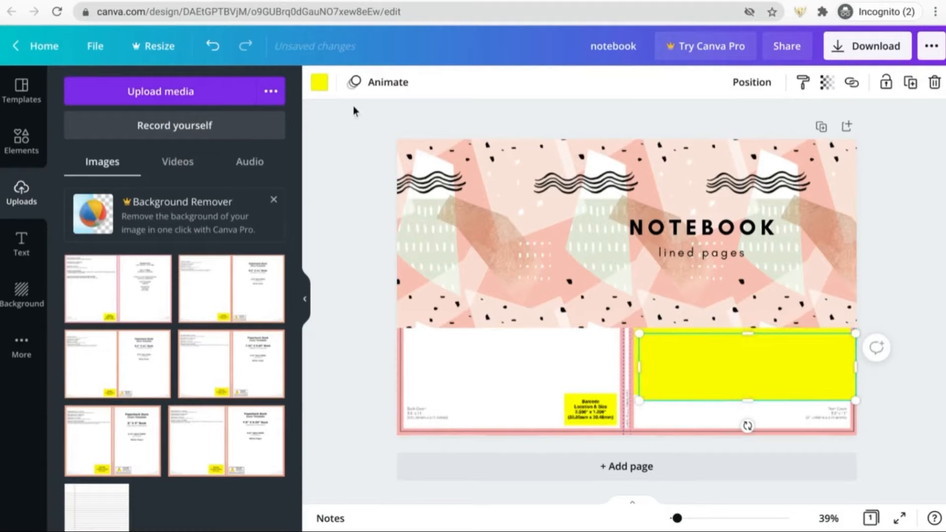
- Colour the duplicated rectangle white and shrink it to a label centred directly above the yellow rectangle
{"action": "left_click", "coordinate": [325, 86]}
{"action": "left_click", "coordinate": [196, 156]}
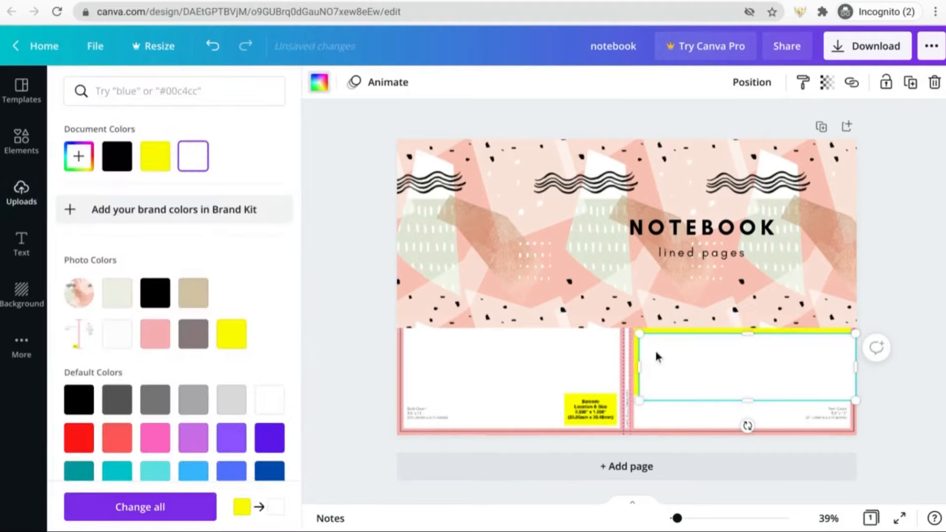
{"action": "left_click_drag", "start_coordinate": [643, 362], "coordinate": [701, 368]}
{"action": "left_click_drag", "start_coordinate": [775, 344], "coordinate": [768, 292]}
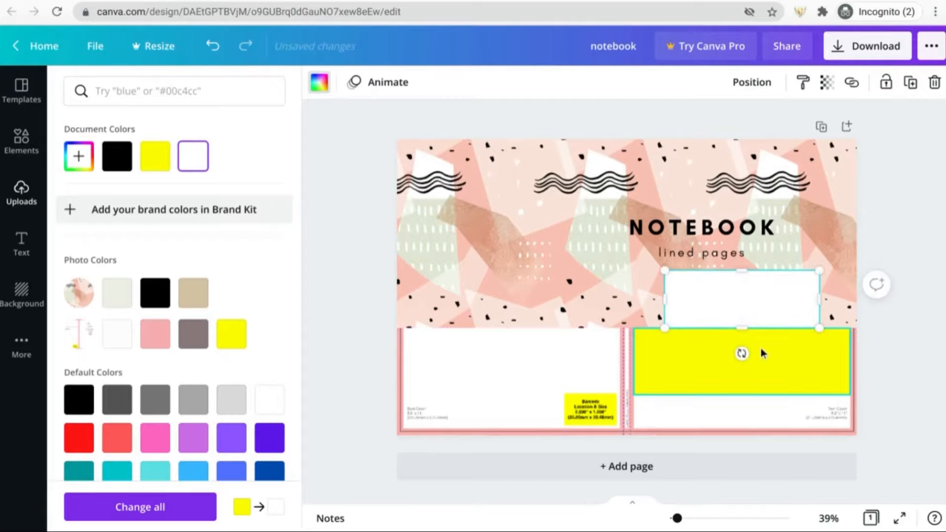
- Bring the title text group in front of the white label and scale it down to a 54.1 heading size, centred inside the label
{"action": "left_click_drag", "start_coordinate": [731, 233], "coordinate": [769, 292]}
{"action": "left_click", "coordinate": [782, 83]}
{"action": "left_click", "coordinate": [626, 117]}
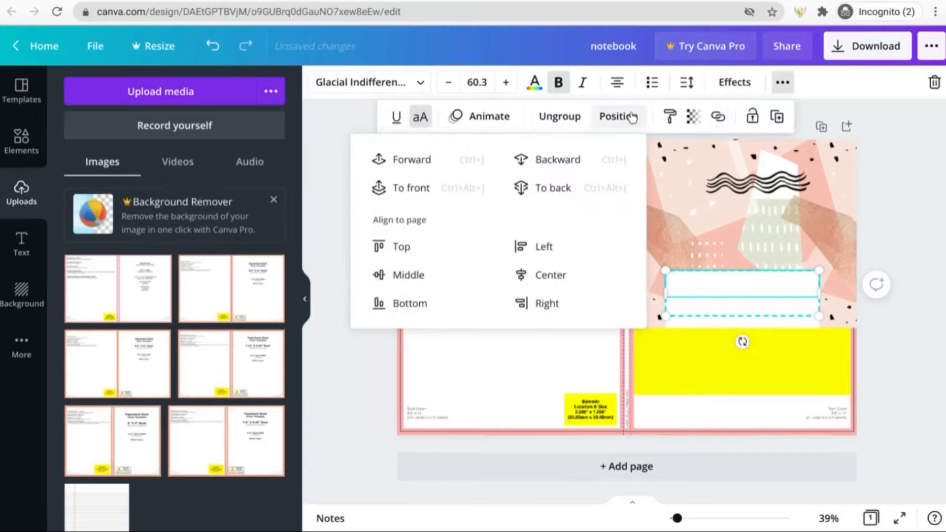
{"action": "left_click", "coordinate": [421, 187]}
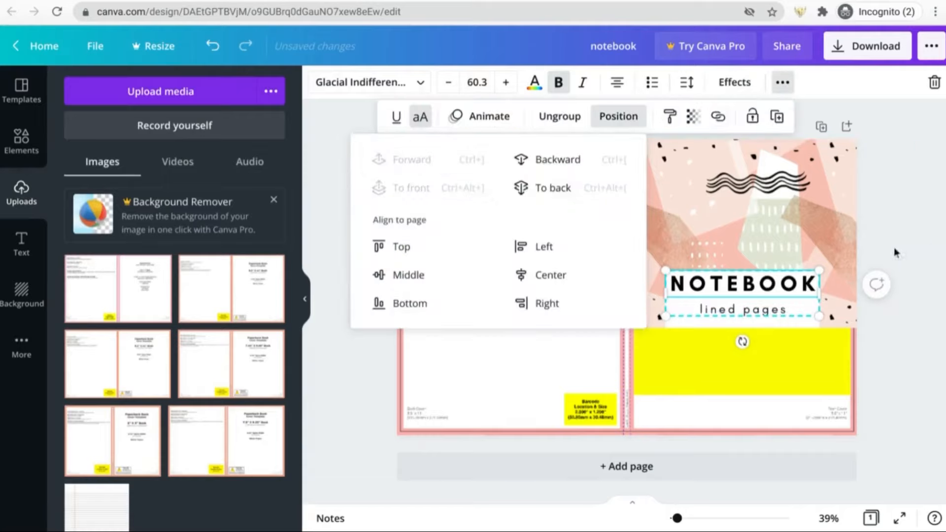
{"action": "left_click_drag", "start_coordinate": [819, 270], "coordinate": [778, 299]}
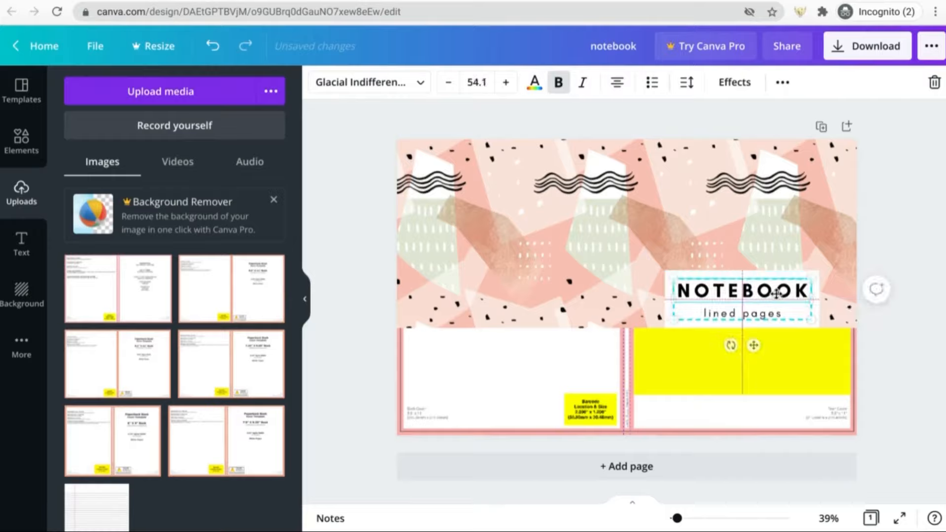
{"action": "left_click", "coordinate": [910, 241]}
- Move the white label and its title text together straight up to the upper middle of the front cover
{"action": "left_click", "coordinate": [716, 279]}
{"action": "left_click", "coordinate": [714, 271]}
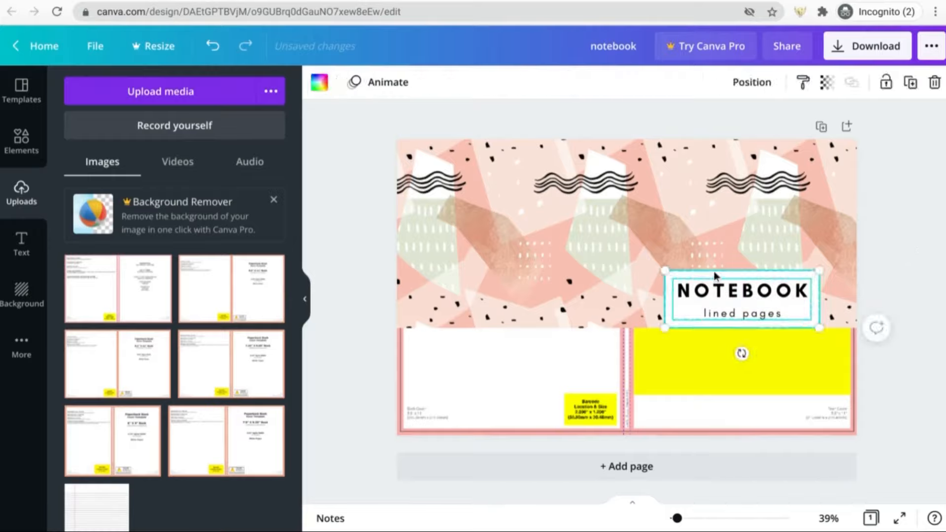
{"action": "key", "text": "shift+Up"}
{"action": "key", "text": "shift+Up"}
{"action": "key", "text": "shift+Up"}
{"action": "key", "text": "shift+Up"}
{"action": "key", "text": "shift+Up"}
{"action": "key", "text": "shift+Up"}
{"action": "key", "text": "shift+Up"}
{"action": "key", "text": "shift+Up"}
{"action": "key", "text": "shift+Up"}
{"action": "key", "text": "shift+Up"}
{"action": "key", "text": "shift+Up"}
{"action": "key", "text": "shift+Up"}
{"action": "key", "text": "shift+Up"}
{"action": "key", "text": "shift+Up"}
{"action": "key", "text": "shift+Up"}
{"action": "key", "text": "shift+Up"}
{"action": "key", "text": "shift+Up"}
{"action": "key", "text": "shift+Up"}
{"action": "key", "text": "shift+Up"}
{"action": "key", "text": "shift+Up"}
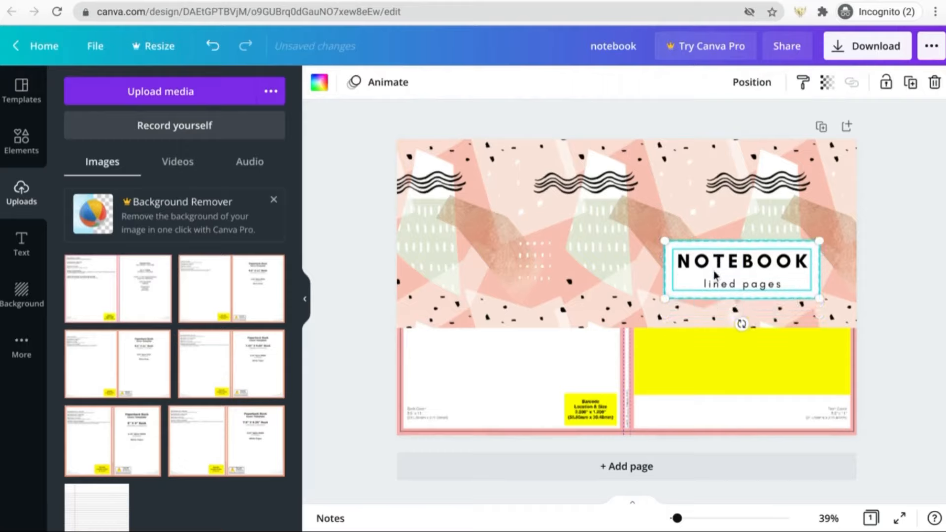
{"action": "key", "text": "shift+Up"}
{"action": "key", "text": "shift+Up"}
{"action": "key", "text": "shift+Up"}
{"action": "key", "text": "shift+Up"}
{"action": "key", "text": "shift+Up"}
{"action": "key", "text": "shift+Up"}
{"action": "key", "text": "shift+Up"}
{"action": "key", "text": "shift+Up"}
{"action": "key", "text": "shift+Up"}
{"action": "key", "text": "shift+Up"}
{"action": "key", "text": "shift+Up"}
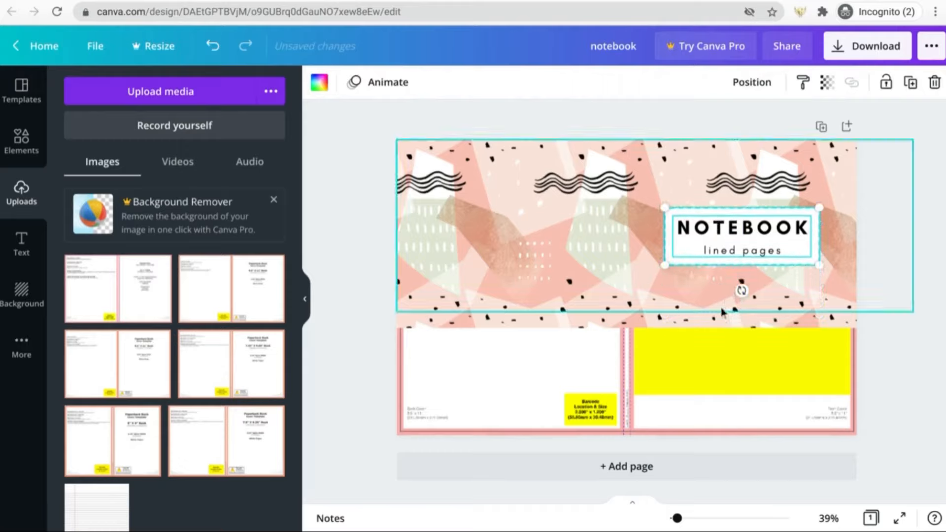
- Delete the yellow guide rectangle and the cover template strip from the page
{"action": "left_click", "coordinate": [716, 349]}
{"action": "key", "text": "Delete"}
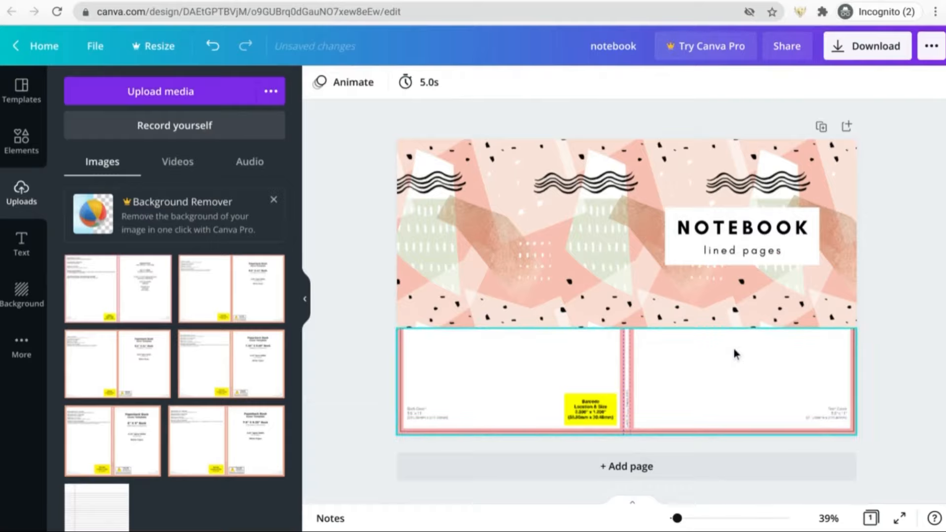
{"action": "left_click", "coordinate": [713, 356]}
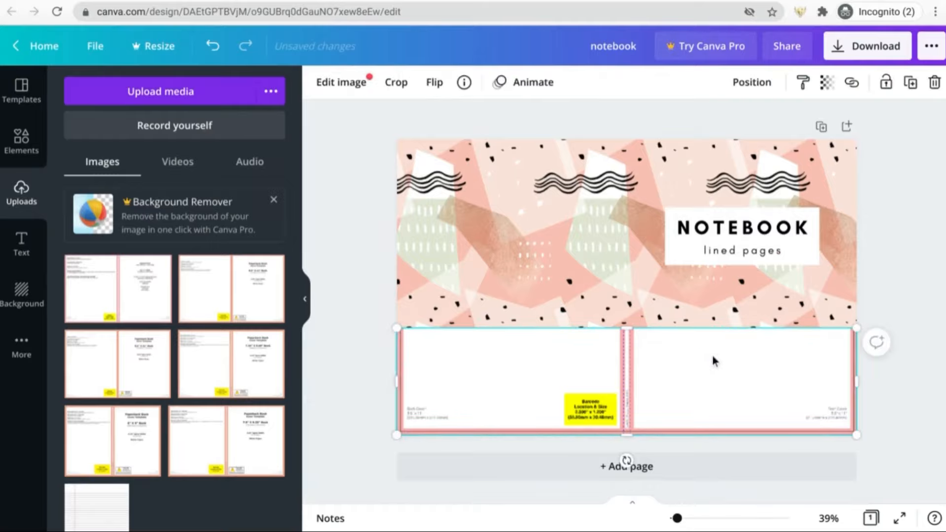
{"action": "key", "text": "Delete"}
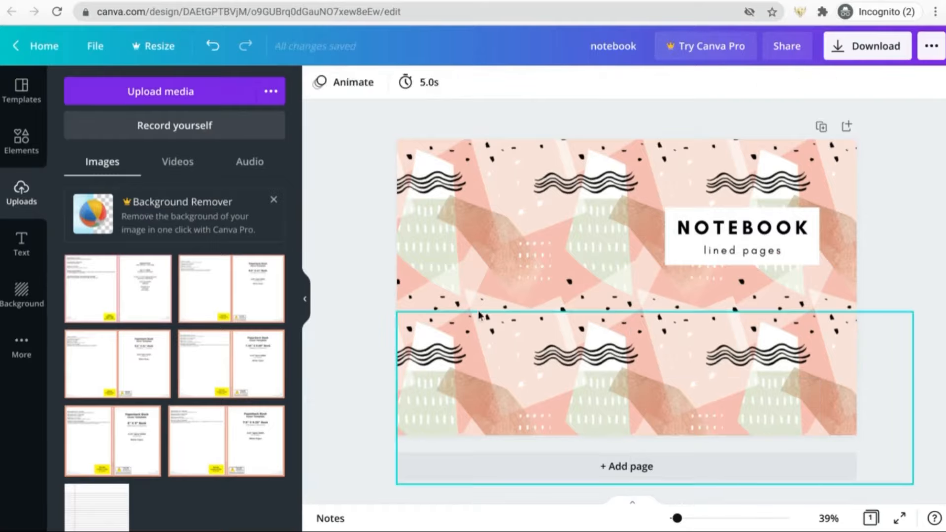
- Apply the recently used pink gradient as the page background behind the cover pattern
{"action": "left_click", "coordinate": [41, 287]}
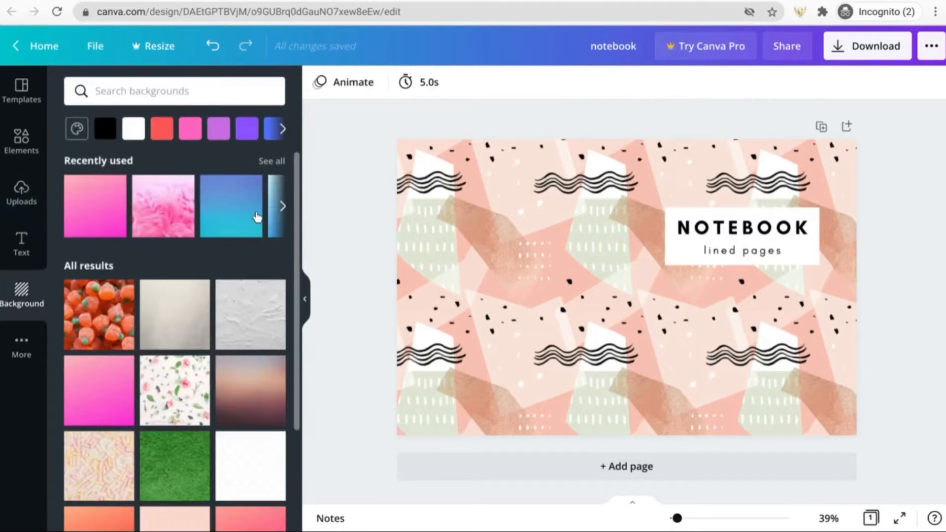
{"action": "left_click", "coordinate": [107, 205]}
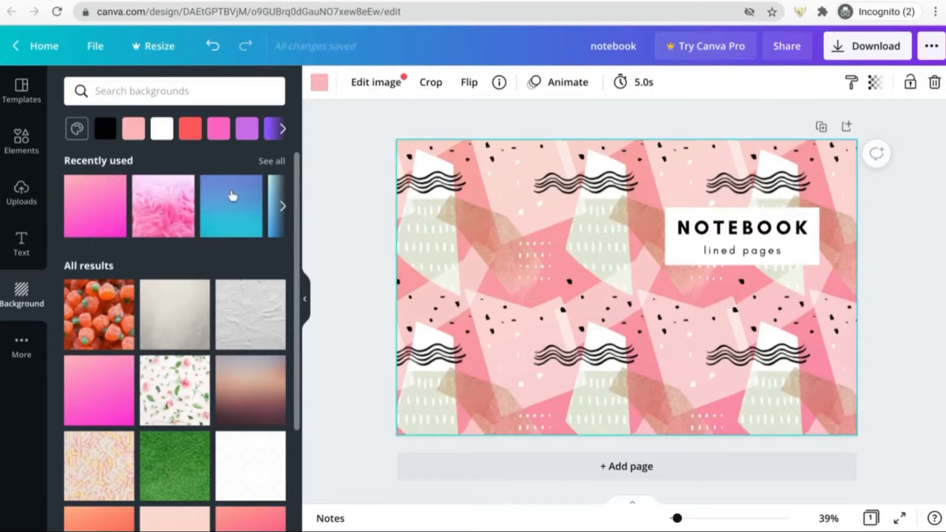
{"action": "scroll", "coordinate": [239, 217], "scroll_direction": "down", "scroll_amount": 3}
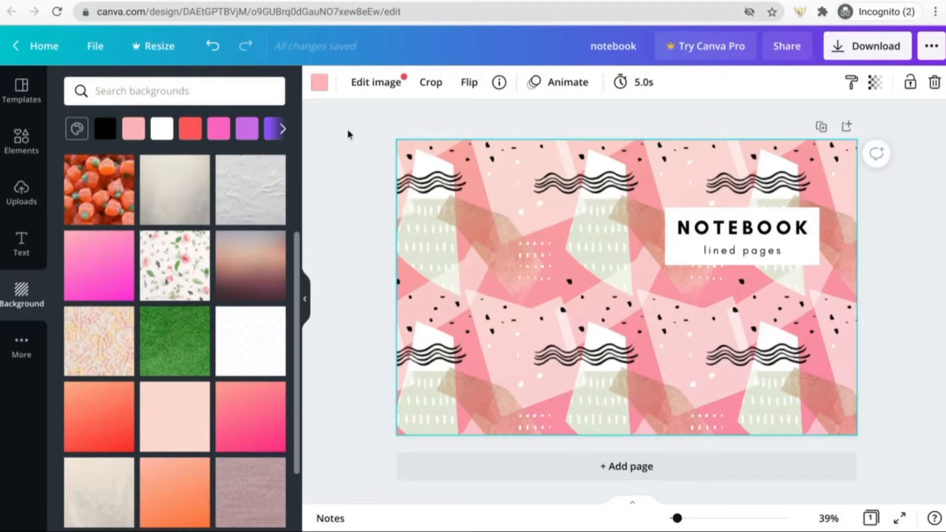
- Recolour the page background to a paler, greyish pink, #EBC9CC, with a custom colour
{"action": "left_click", "coordinate": [319, 83]}
{"action": "left_click", "coordinate": [79, 156]}
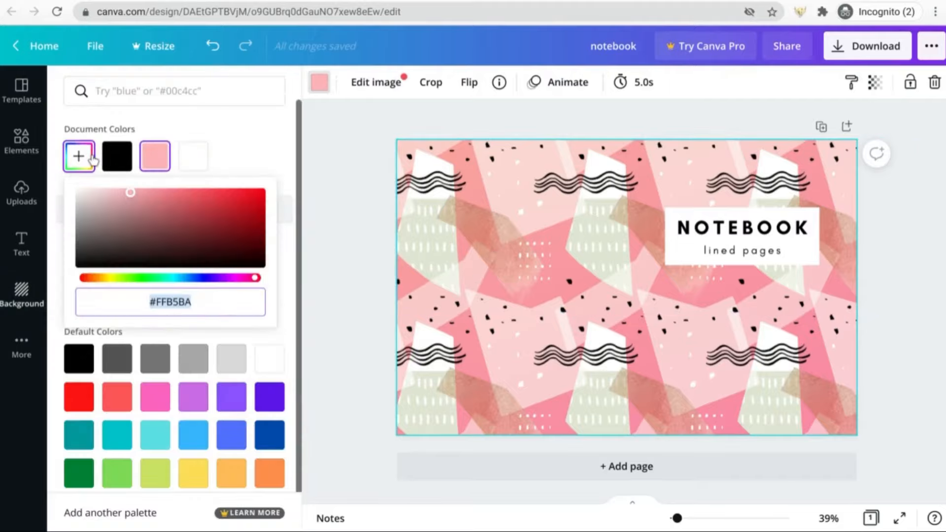
{"action": "left_click_drag", "start_coordinate": [164, 219], "coordinate": [118, 205]}
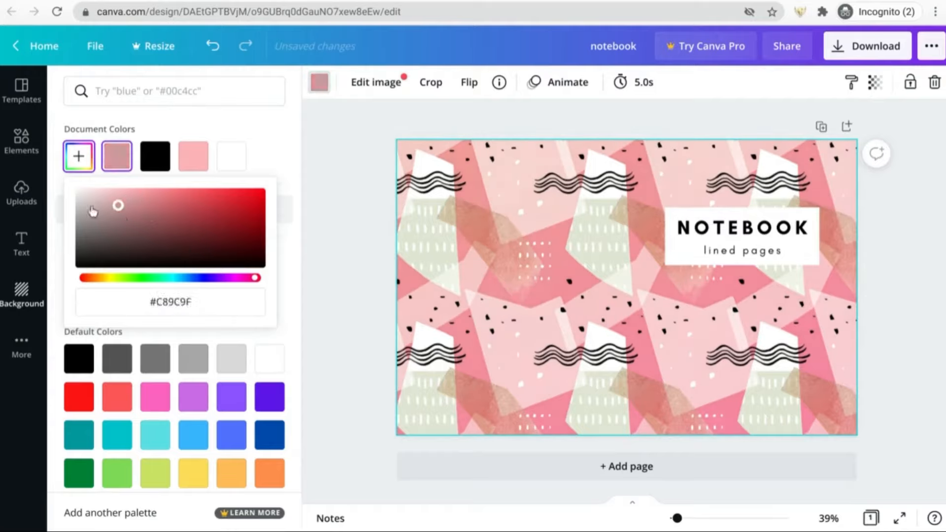
{"action": "left_click", "coordinate": [102, 195]}
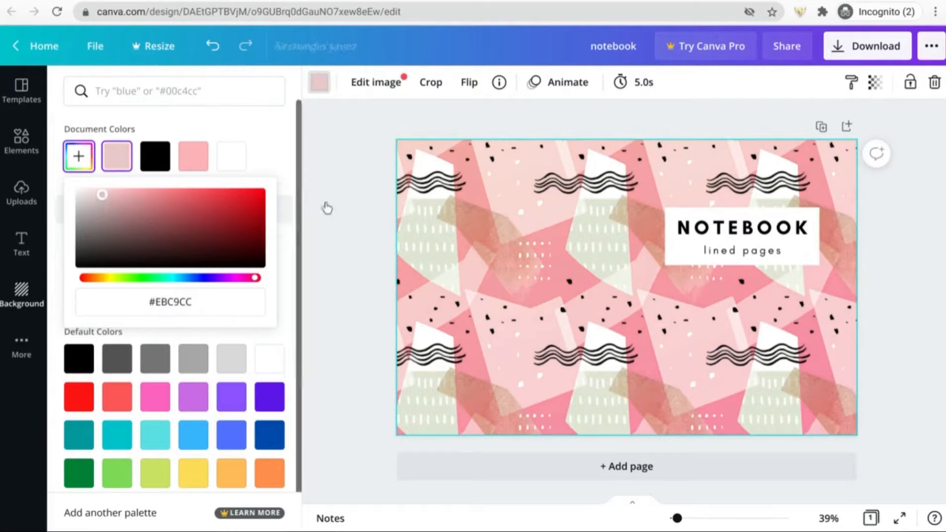
{"action": "left_click", "coordinate": [915, 141]}
- Download the finished cover as a PDF Print file without crop marks and bleed
{"action": "left_click", "coordinate": [885, 57]}
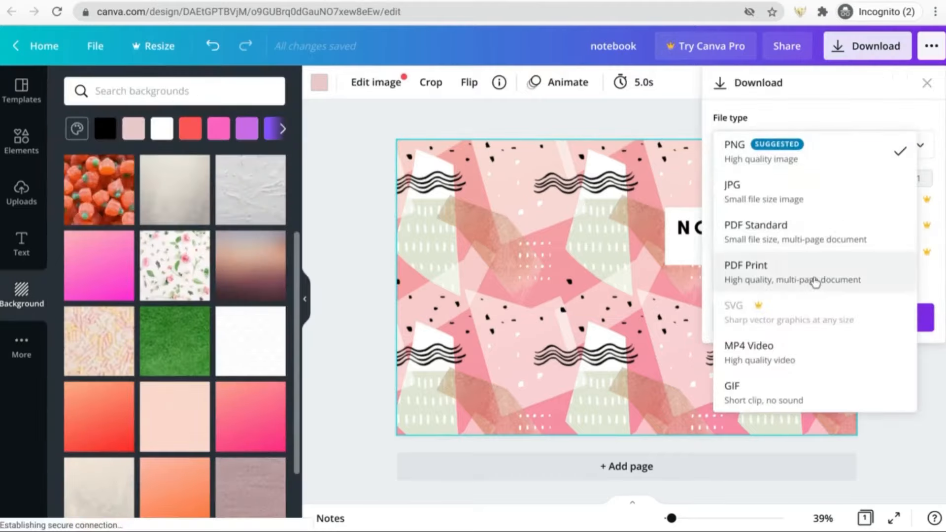
{"action": "left_click", "coordinate": [765, 280]}
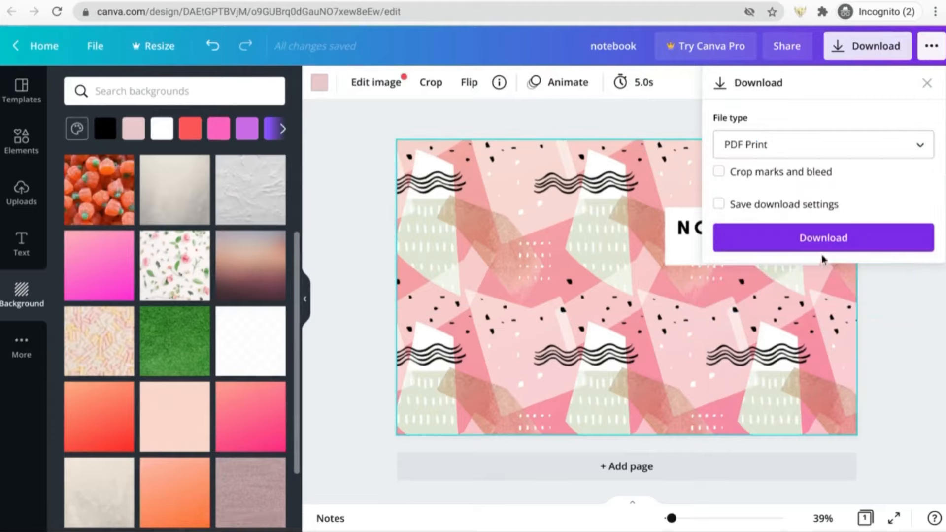
{"action": "left_click", "coordinate": [826, 239]}
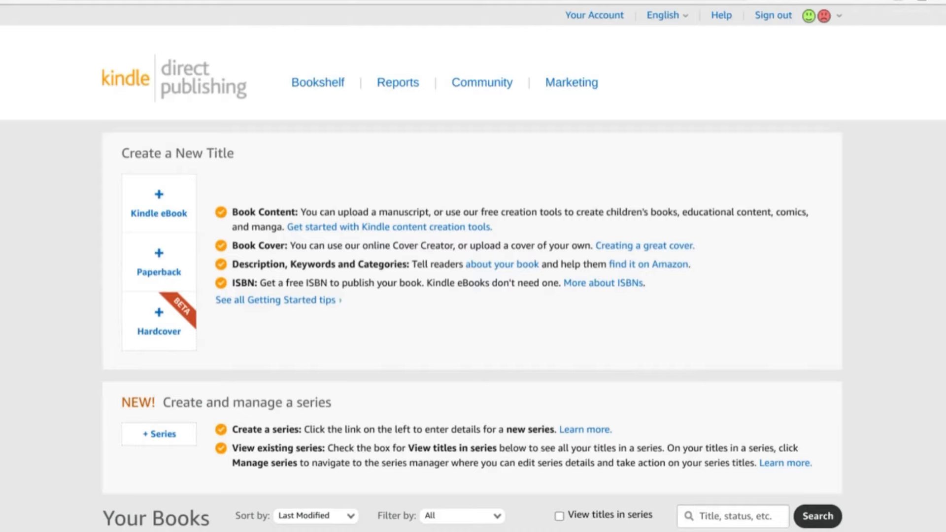
- Create a new paperback title in Kindle Direct Publishing and enter "Lined Notebook" as the book title
{"action": "scroll", "coordinate": [473, 266], "scroll_direction": "down", "scroll_amount": 3}
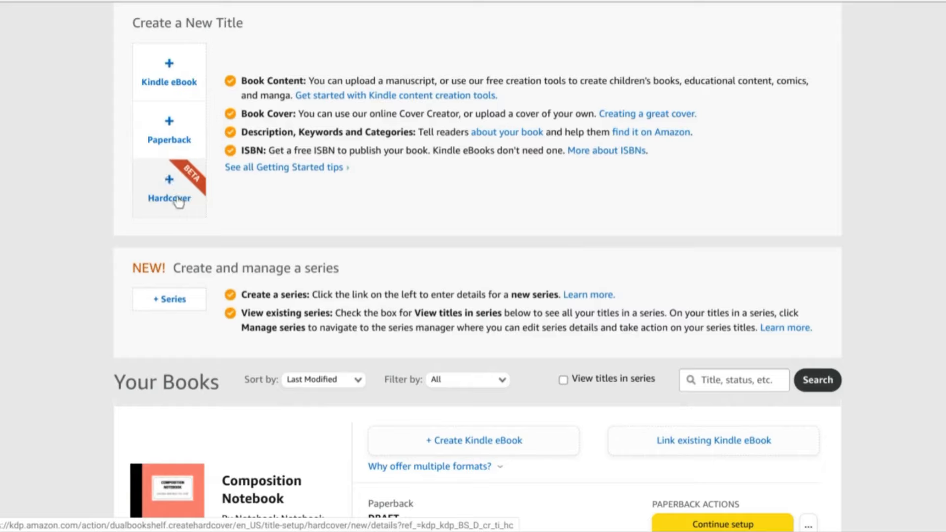
{"action": "left_click", "coordinate": [172, 133]}
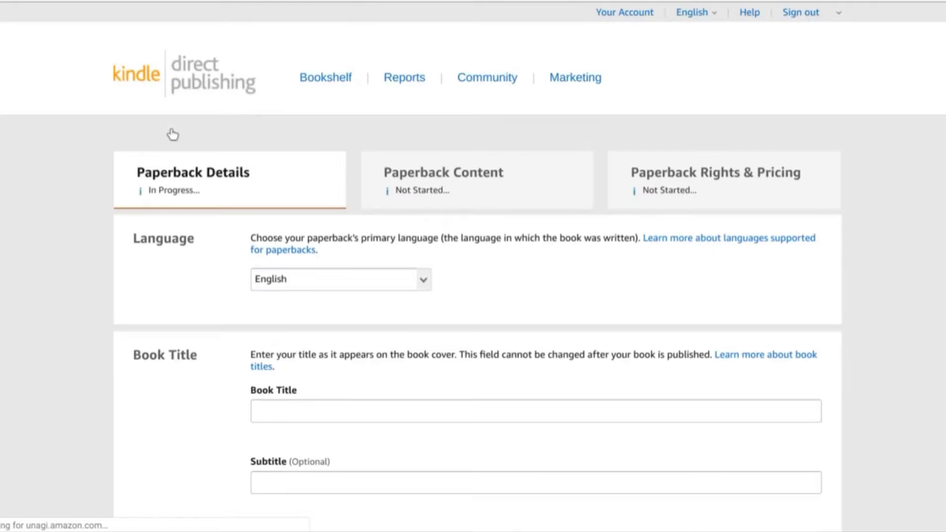
{"action": "scroll", "coordinate": [313, 242], "scroll_direction": "down", "scroll_amount": 3}
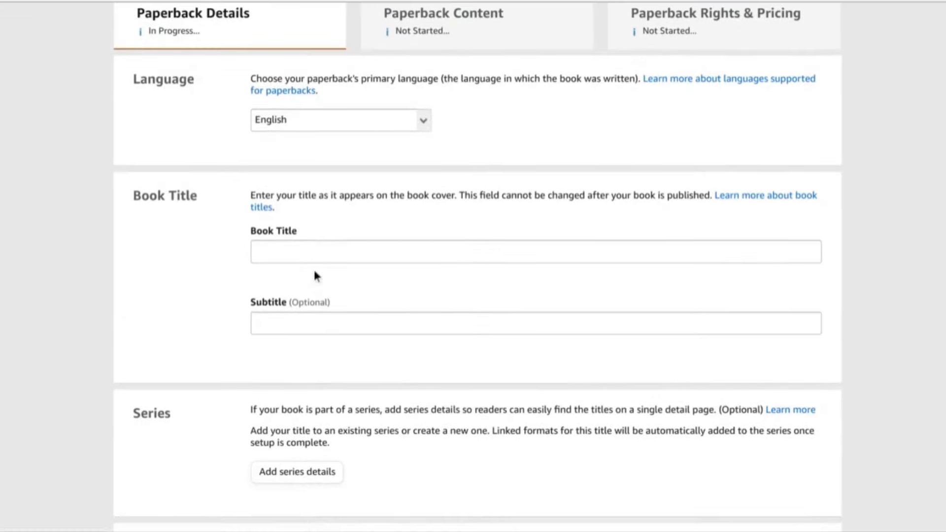
{"action": "scroll", "coordinate": [314, 258], "scroll_direction": "up", "scroll_amount": 1}
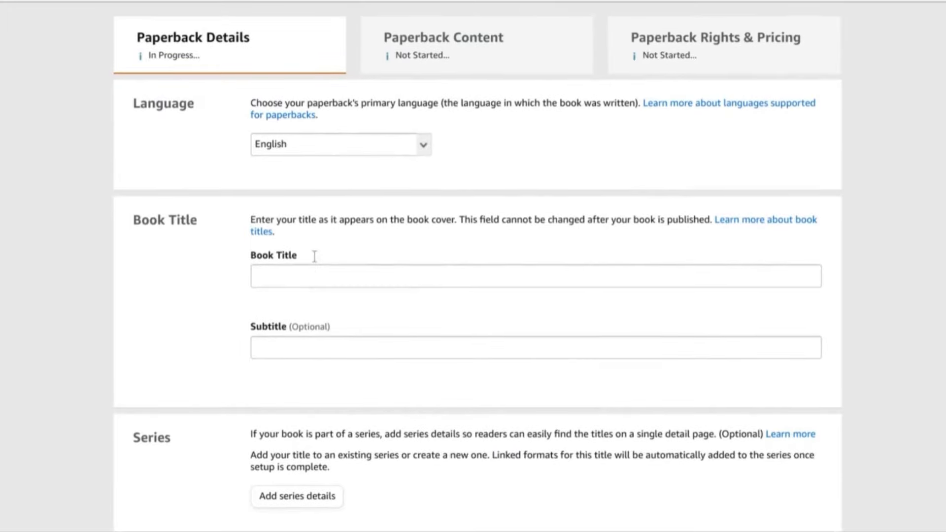
{"action": "left_click", "coordinate": [313, 273]}
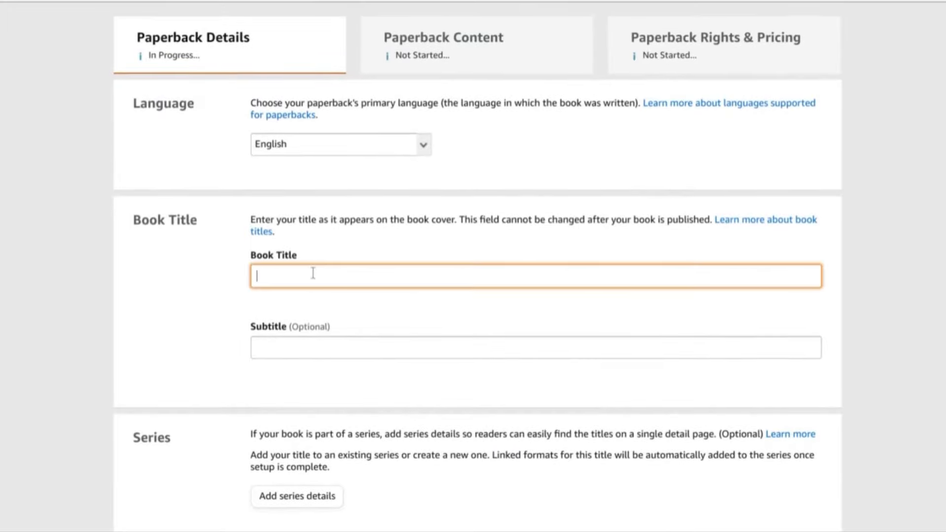
{"action": "type", "text": "N"}
{"action": "key", "text": "BackSpace"}
{"action": "type", "text": "Lined Notebook"}
{"action": "left_click", "coordinate": [355, 350]}
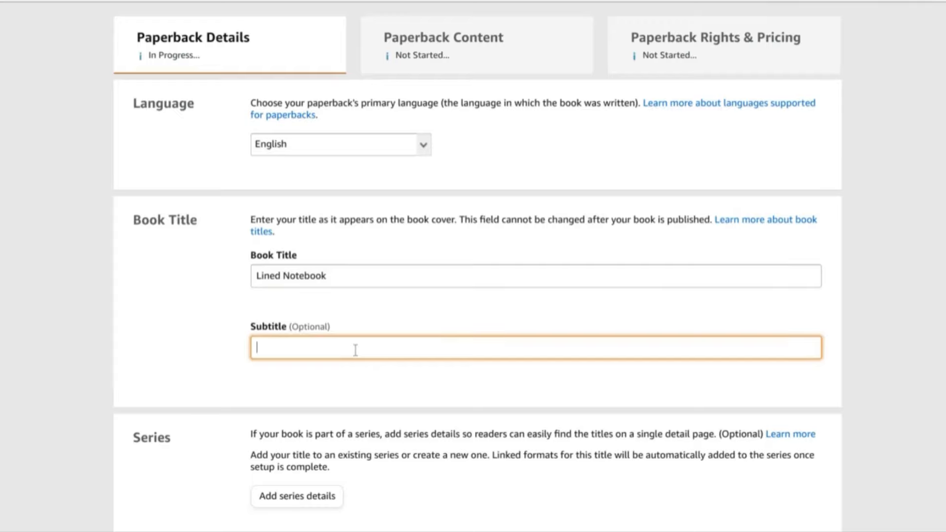
- Enter the primary author's first name as "NotebookDesign" and last name as "Studio"
{"action": "scroll", "coordinate": [355, 351], "scroll_direction": "down", "scroll_amount": 4}
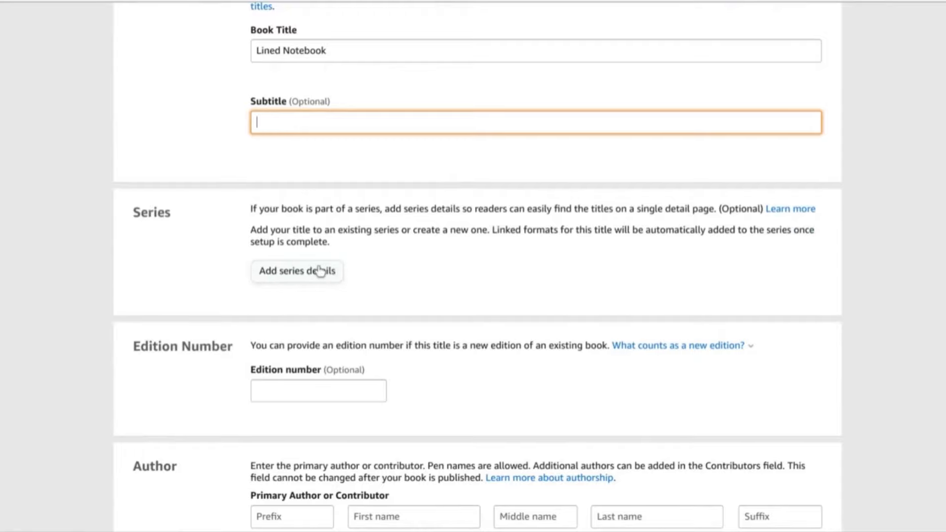
{"action": "scroll", "coordinate": [316, 271], "scroll_direction": "down", "scroll_amount": 1}
{"action": "scroll", "coordinate": [318, 272], "scroll_direction": "down", "scroll_amount": 4}
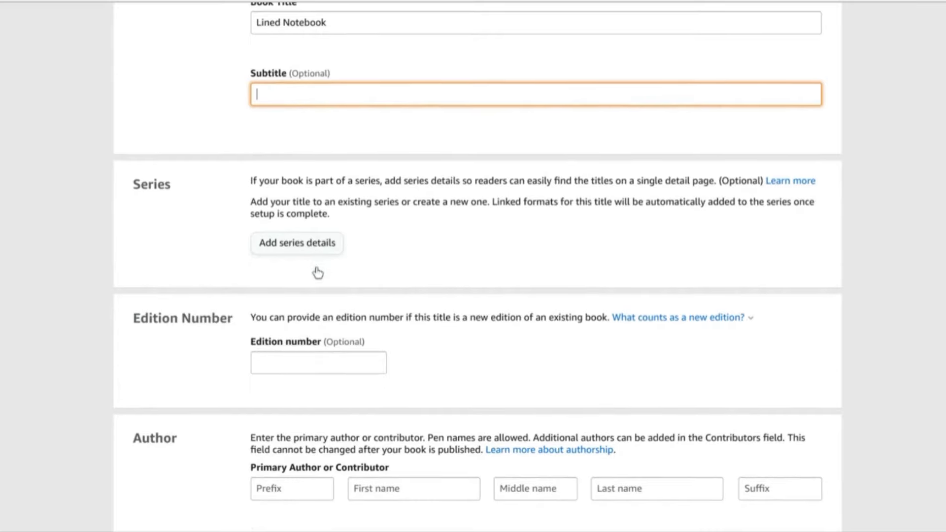
{"action": "scroll", "coordinate": [323, 294], "scroll_direction": "down", "scroll_amount": 6}
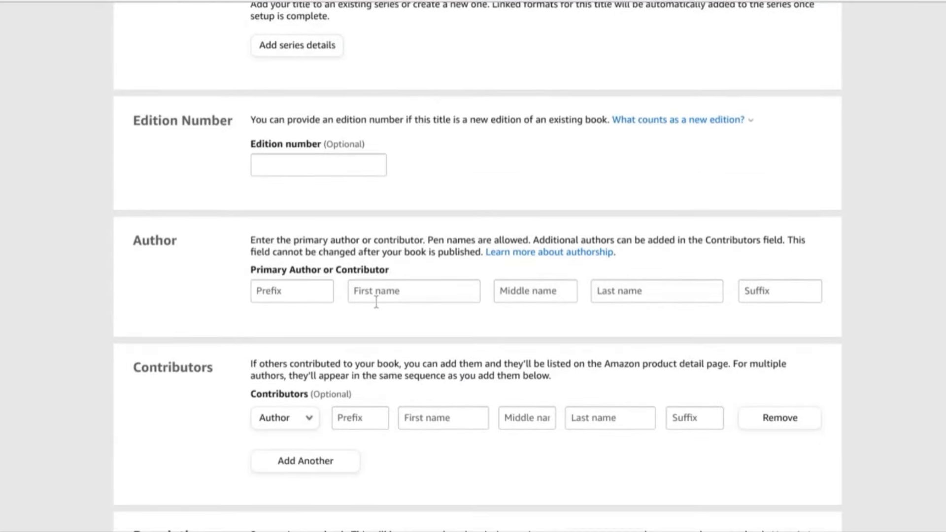
{"action": "left_click", "coordinate": [614, 300]}
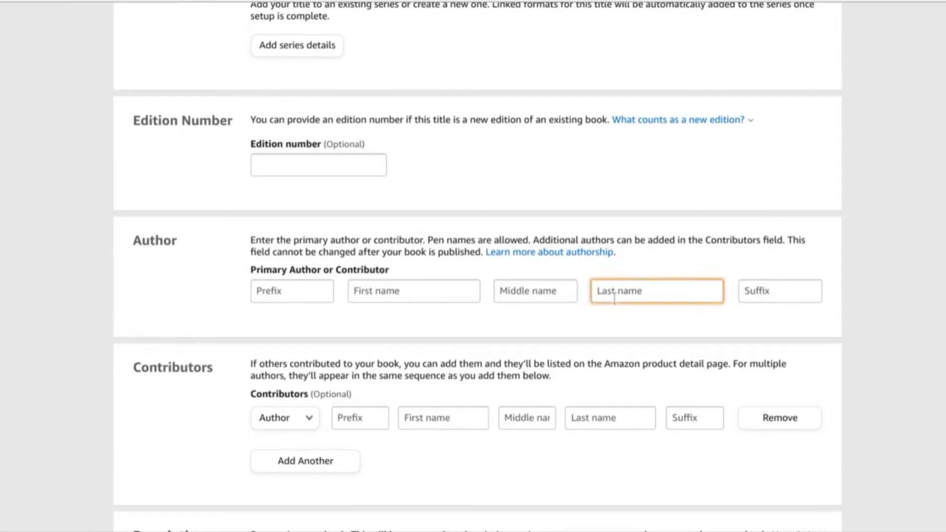
{"action": "type", "text": "Studio"}
{"action": "left_click", "coordinate": [438, 299]}
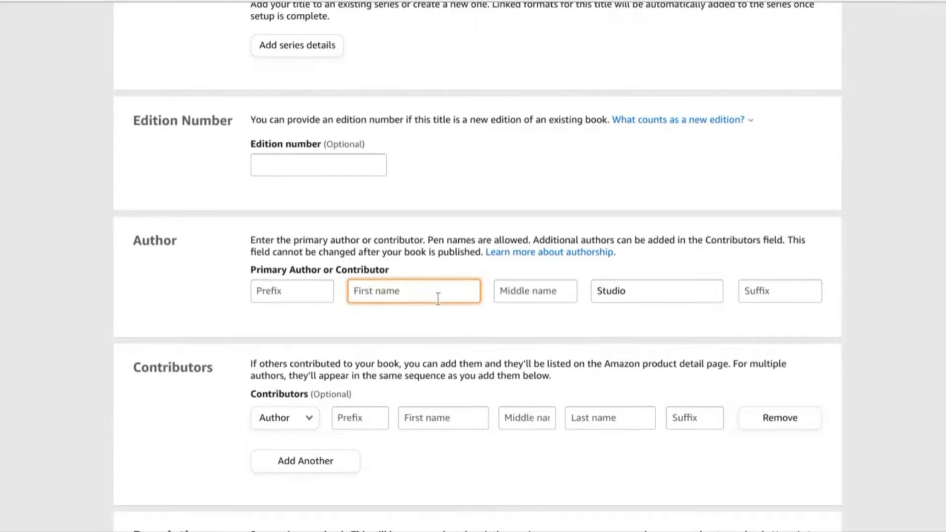
{"action": "type", "text": "NotebookDesign"}
- Enter "test" as placeholder text in the book description
{"action": "scroll", "coordinate": [317, 230], "scroll_direction": "down", "scroll_amount": 4}
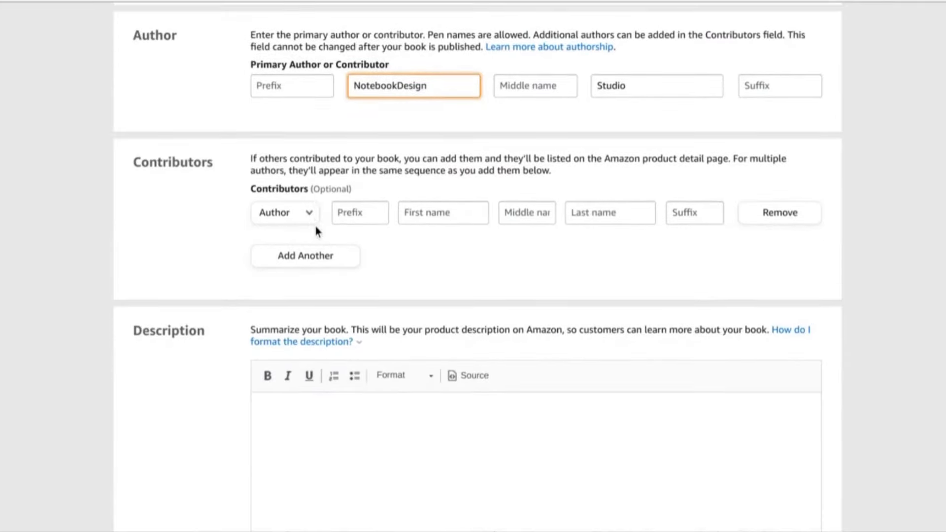
{"action": "scroll", "coordinate": [316, 226], "scroll_direction": "down", "scroll_amount": 1}
{"action": "scroll", "coordinate": [478, 163], "scroll_direction": "down", "scroll_amount": 2}
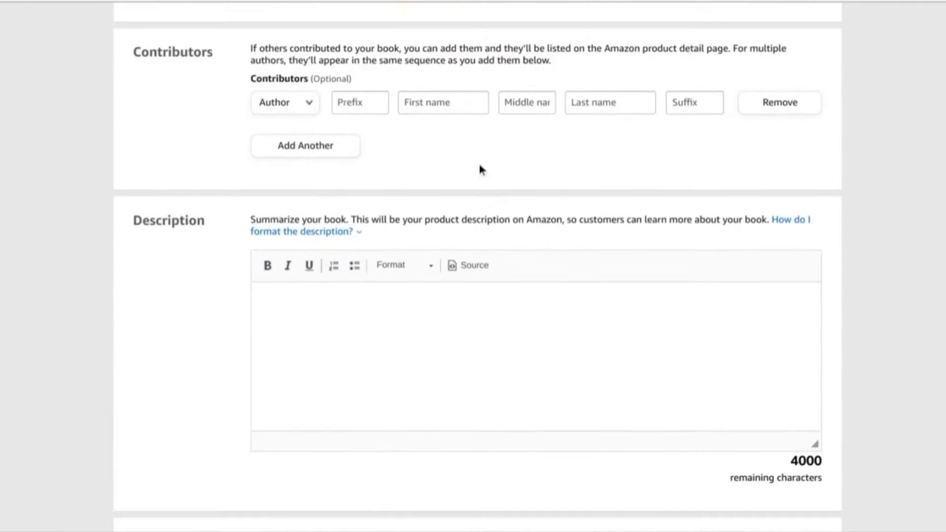
{"action": "left_click", "coordinate": [421, 275]}
{"action": "type", "text": "test"}
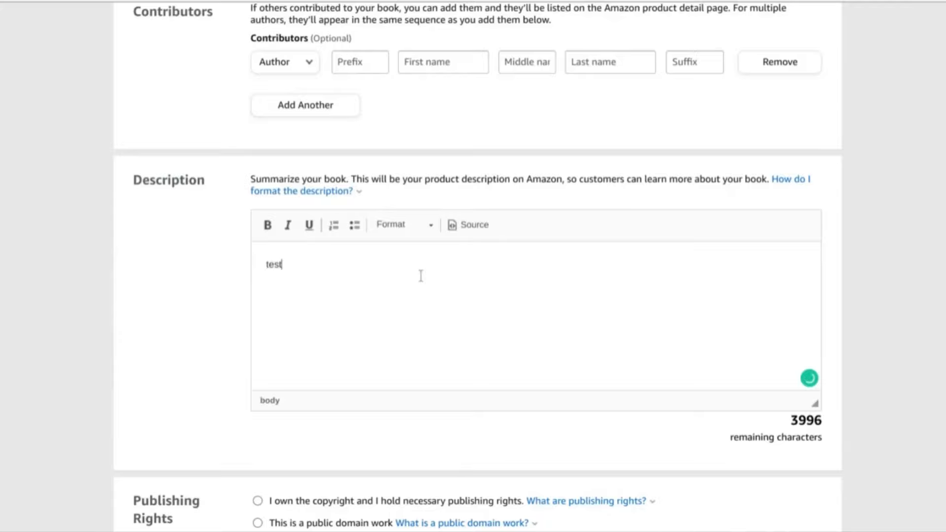
{"action": "scroll", "coordinate": [363, 275], "scroll_direction": "down", "scroll_amount": 1}
{"action": "scroll", "coordinate": [378, 268], "scroll_direction": "down", "scroll_amount": 1}
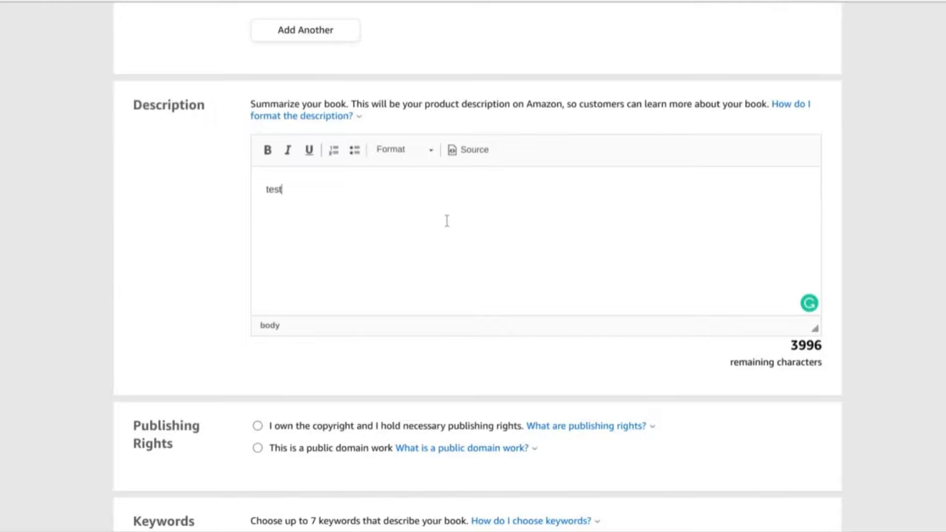
{"action": "scroll", "coordinate": [447, 221], "scroll_direction": "down", "scroll_amount": 4}
{"action": "scroll", "coordinate": [345, 244], "scroll_direction": "up", "scroll_amount": 3}
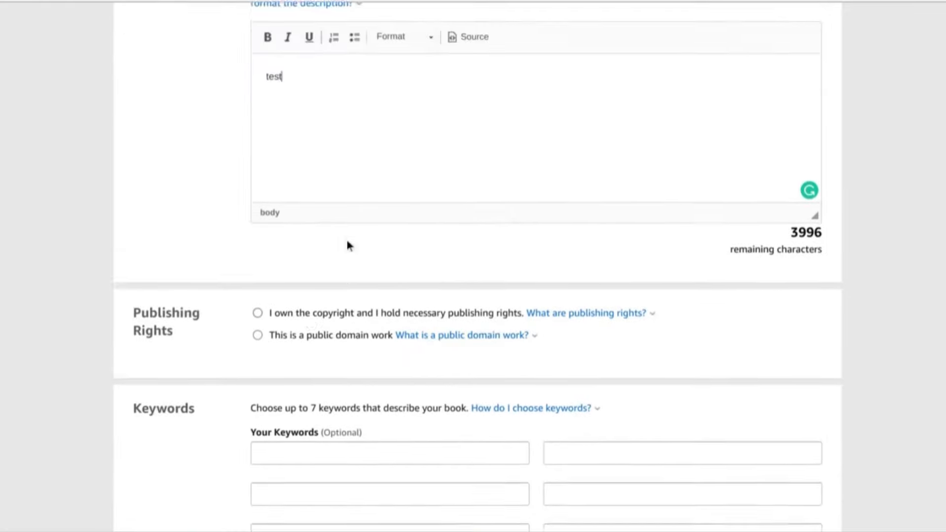
- Replace the placeholder description with an empty first line followed by the heading "Features:"
{"action": "double_click", "coordinate": [270, 119]}
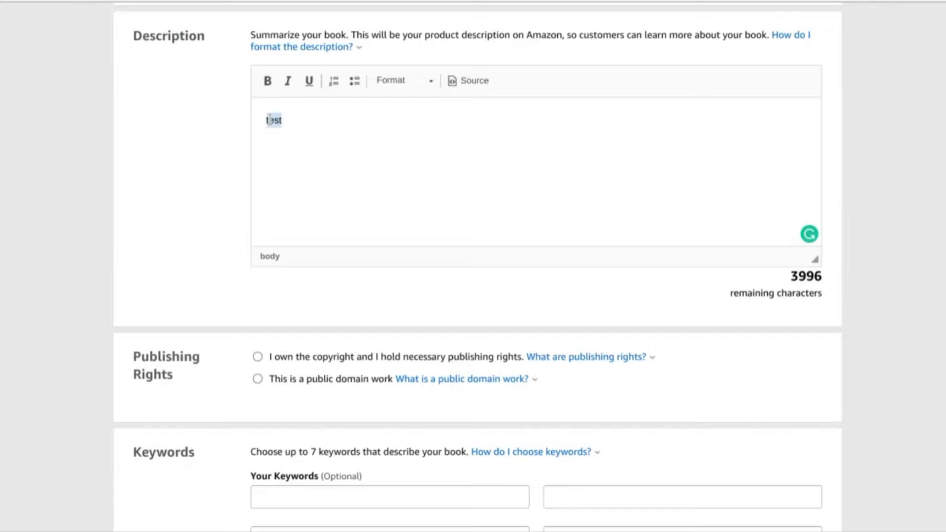
{"action": "key", "text": "BackSpace"}
{"action": "key", "text": "Return"}
{"action": "type", "text": "Fest"}
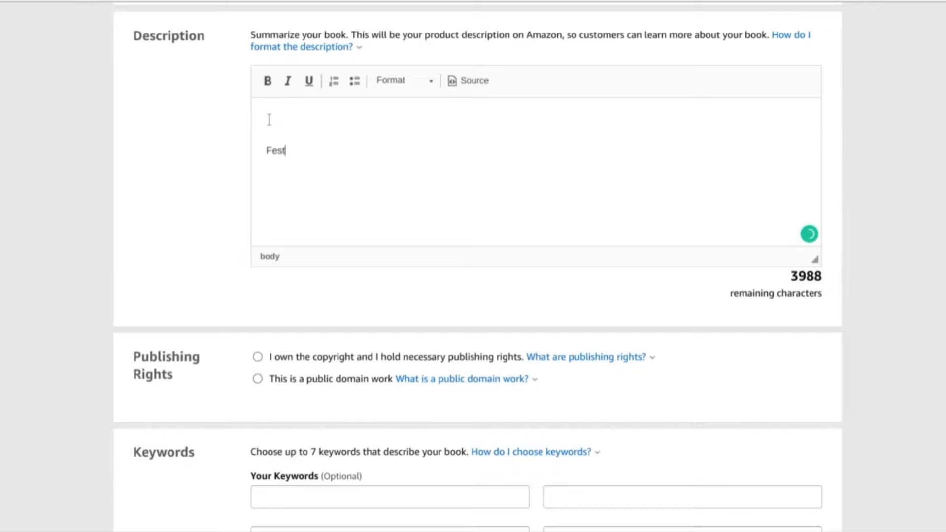
{"action": "key", "text": "BackSpace"}
{"action": "key", "text": "BackSpace"}
{"action": "type", "text": "atures:"}
- Add a bulleted list under the "Features:" heading with "8.5x11" as its first item
{"action": "key", "text": "Return"}
{"action": "left_click", "coordinate": [352, 83]}
{"action": "type", "text": "8"}
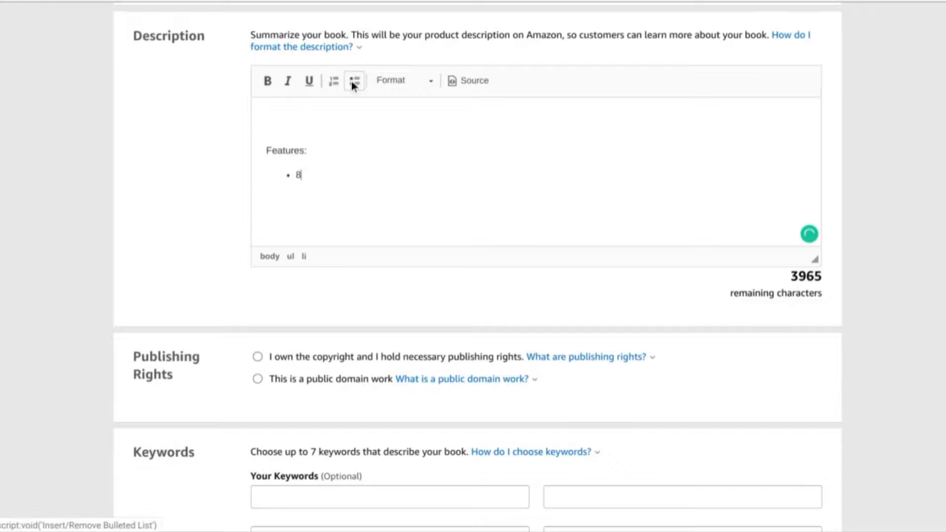
{"action": "type", "text": ".4"}
{"action": "key", "text": "BackSpace"}
{"action": "type", "text": "5x11"}
- Write "Lined notebook for school" on the empty first line of the description
{"action": "key", "text": "Up"}
{"action": "key", "text": "Up"}
{"action": "type", "text": "Lin"}
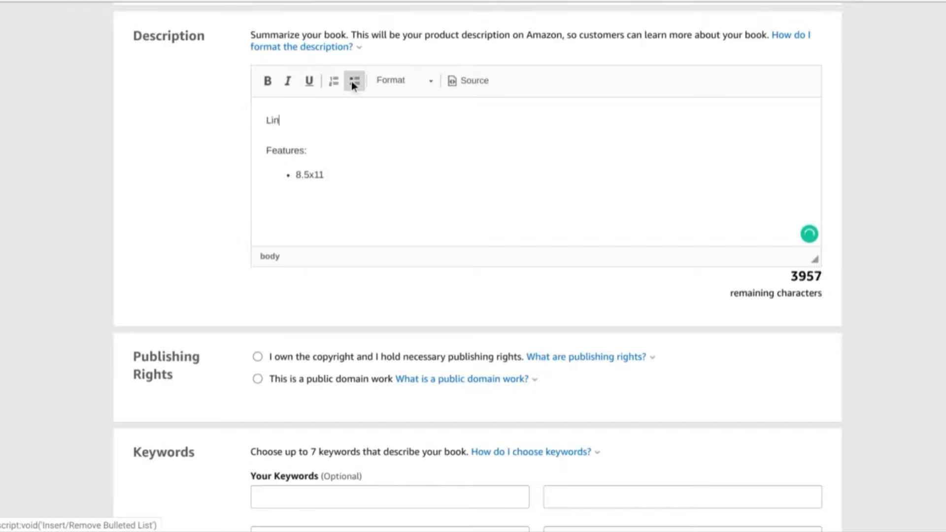
{"action": "type", "text": "ed noteboo"}
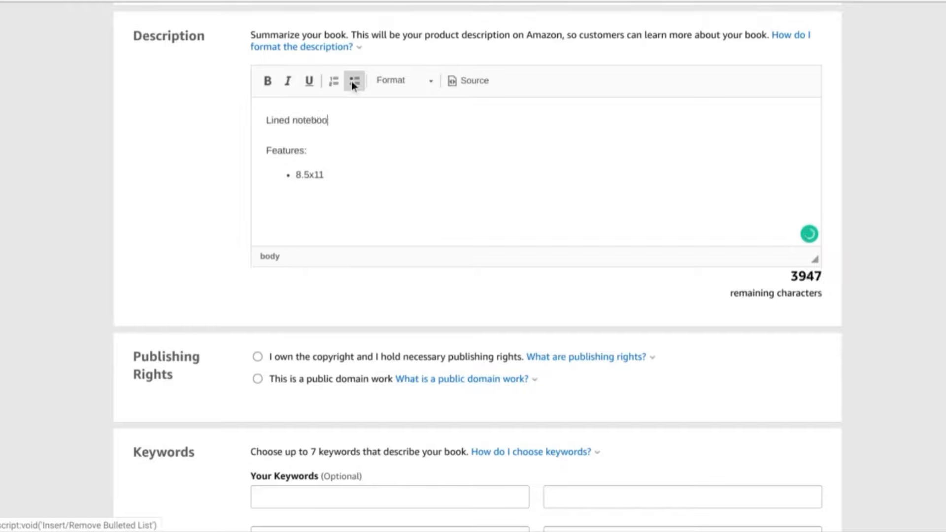
{"action": "type", "text": "k for school"}
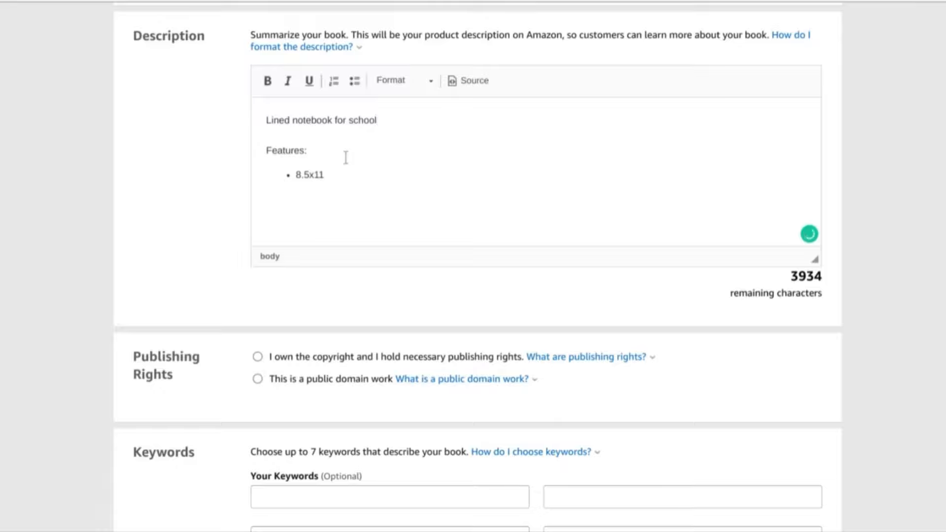
- Declare ownership of the copyright and the necessary publishing rights
{"action": "scroll", "coordinate": [325, 167], "scroll_direction": "down", "scroll_amount": 2}
{"action": "scroll", "coordinate": [335, 176], "scroll_direction": "down", "scroll_amount": 2}
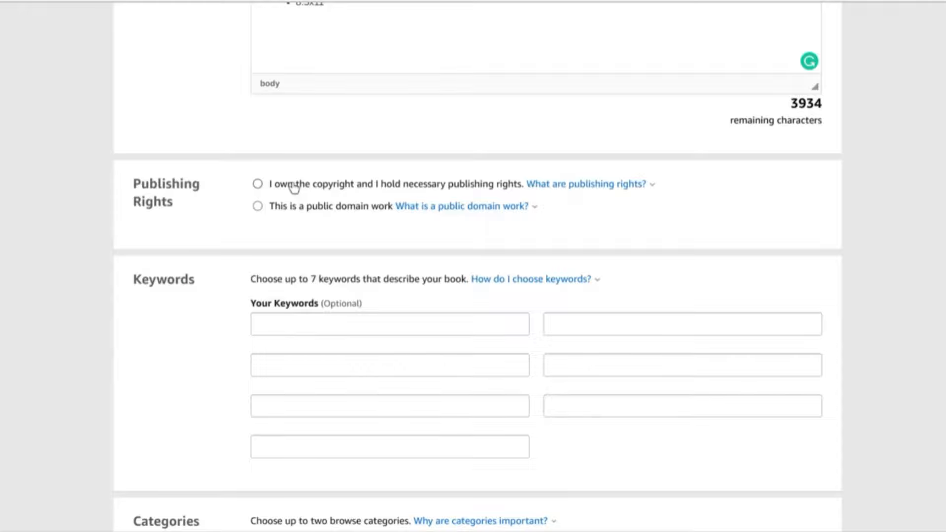
{"action": "left_click", "coordinate": [295, 186]}
- Assign the category Juvenile Nonfiction > General, answer No for adult content, and save the details to continue to the paperback content
{"action": "scroll", "coordinate": [294, 187], "scroll_direction": "down", "scroll_amount": 3}
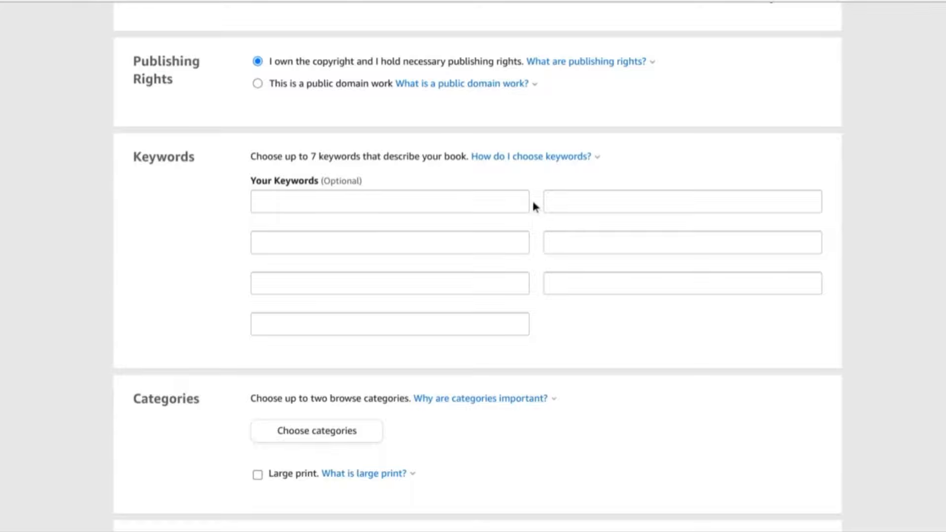
{"action": "scroll", "coordinate": [533, 202], "scroll_direction": "down", "scroll_amount": 2}
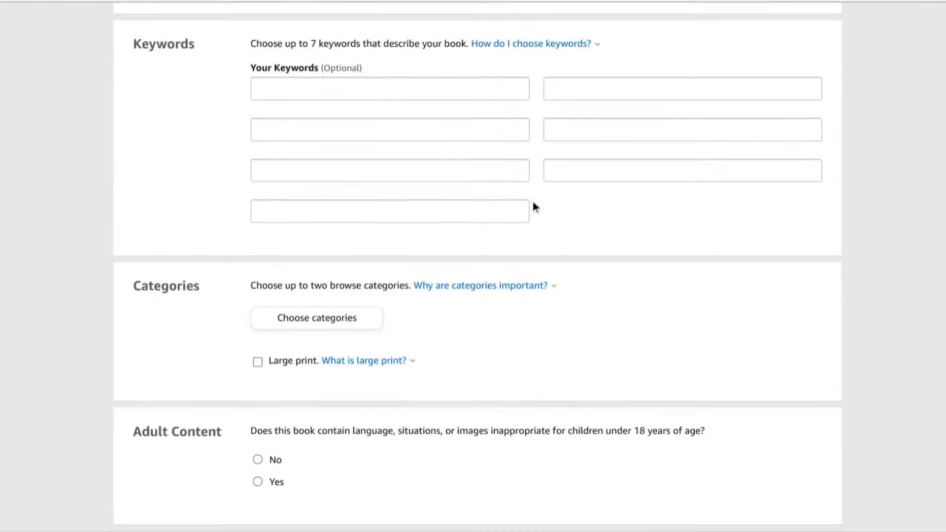
{"action": "scroll", "coordinate": [501, 175], "scroll_direction": "down", "scroll_amount": 2}
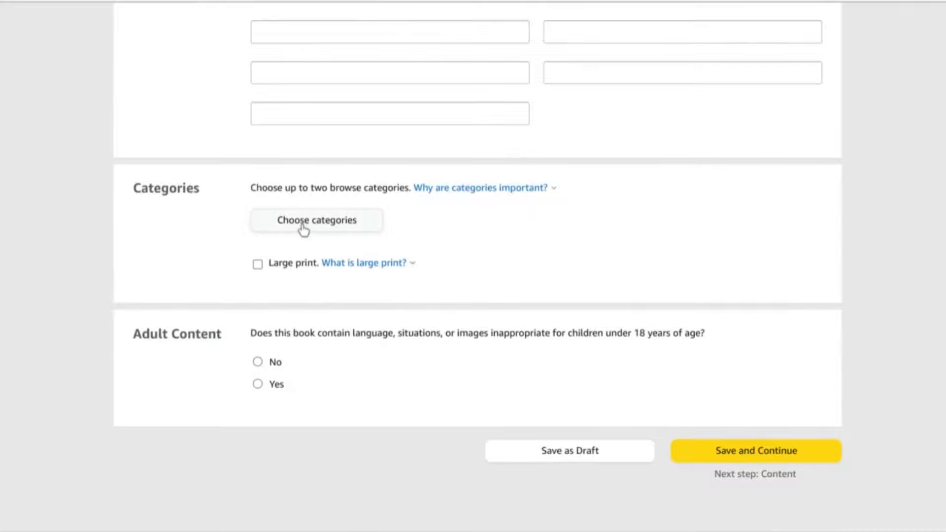
{"action": "left_click", "coordinate": [258, 363]}
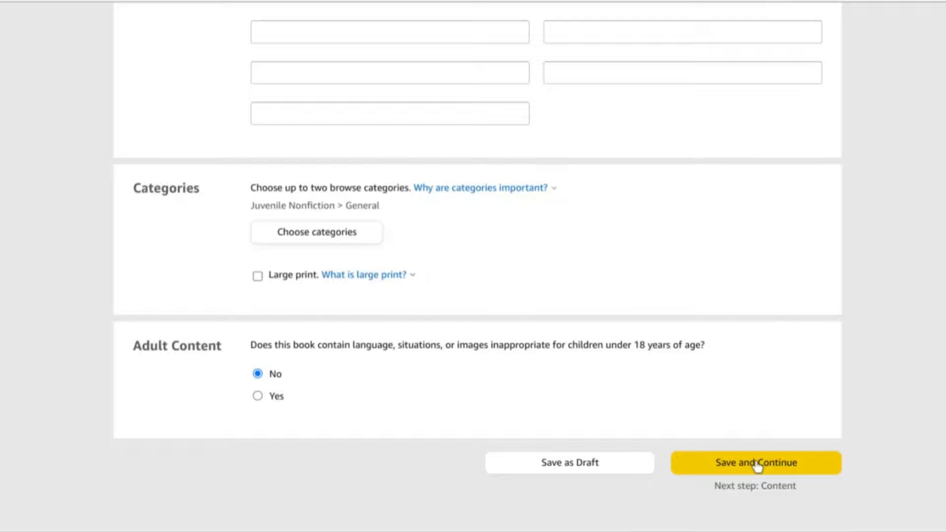
{"action": "left_click", "coordinate": [758, 467]}
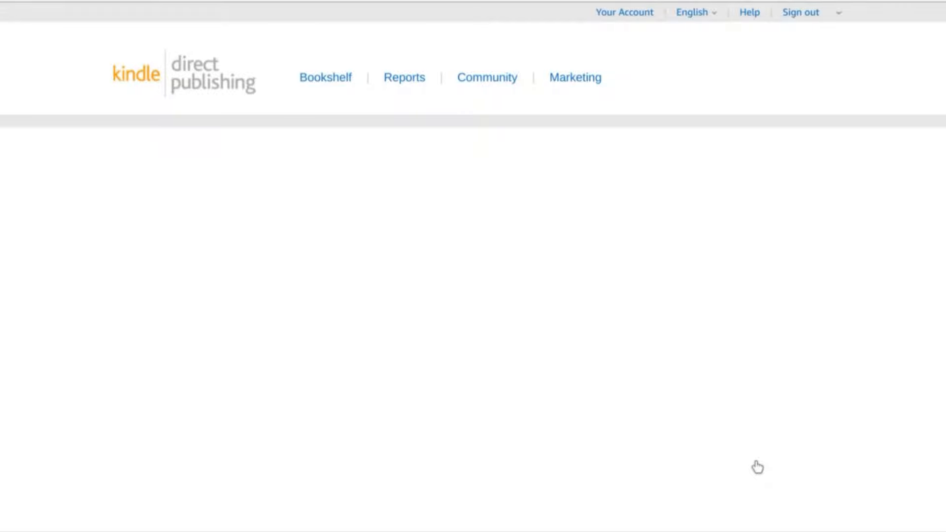
- Assign a free KDP ISBN to the paperback
{"action": "scroll", "coordinate": [630, 385], "scroll_direction": "down", "scroll_amount": 2}
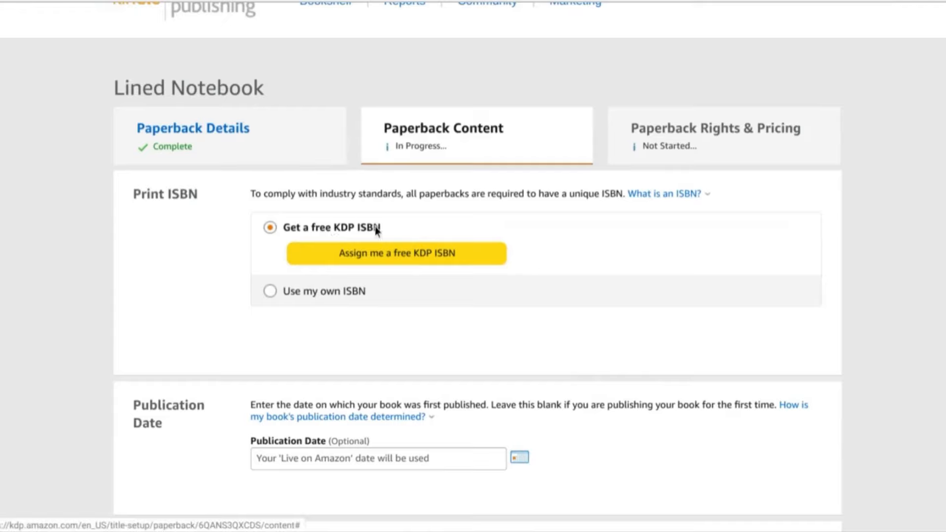
{"action": "left_click", "coordinate": [382, 253]}
{"action": "left_click", "coordinate": [801, 306]}
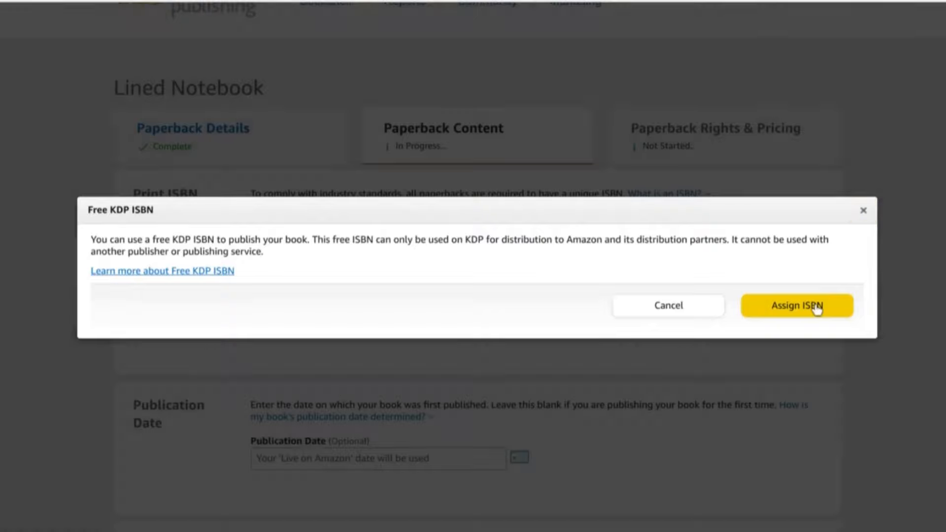
- Set the paperback's trim size to 8.5 x 11 in
{"action": "scroll", "coordinate": [807, 282], "scroll_direction": "down", "scroll_amount": 4}
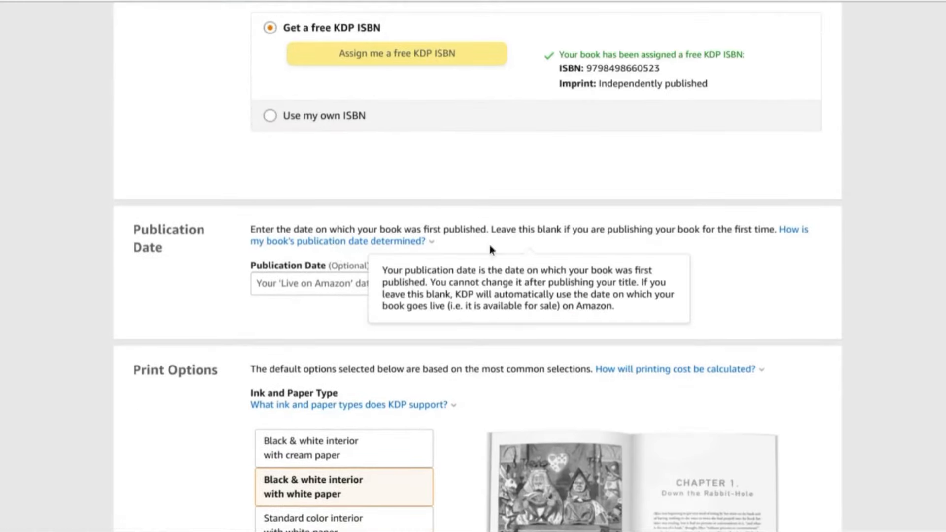
{"action": "scroll", "coordinate": [507, 231], "scroll_direction": "down", "scroll_amount": 7}
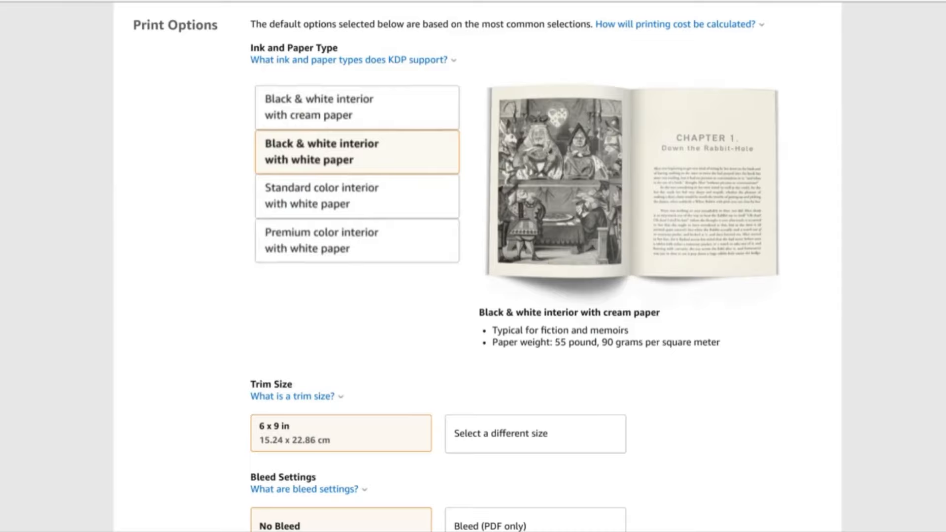
{"action": "scroll", "coordinate": [414, 122], "scroll_direction": "down", "scroll_amount": 4}
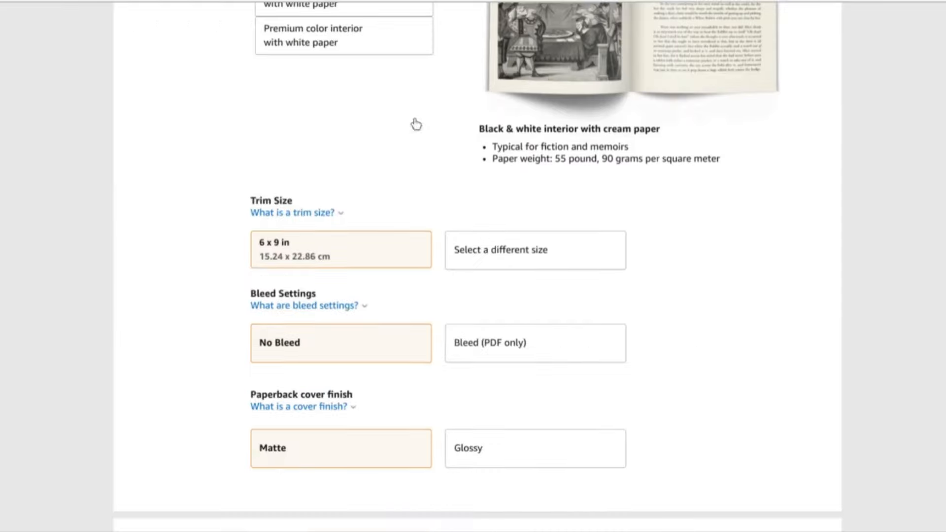
{"action": "left_click", "coordinate": [482, 255]}
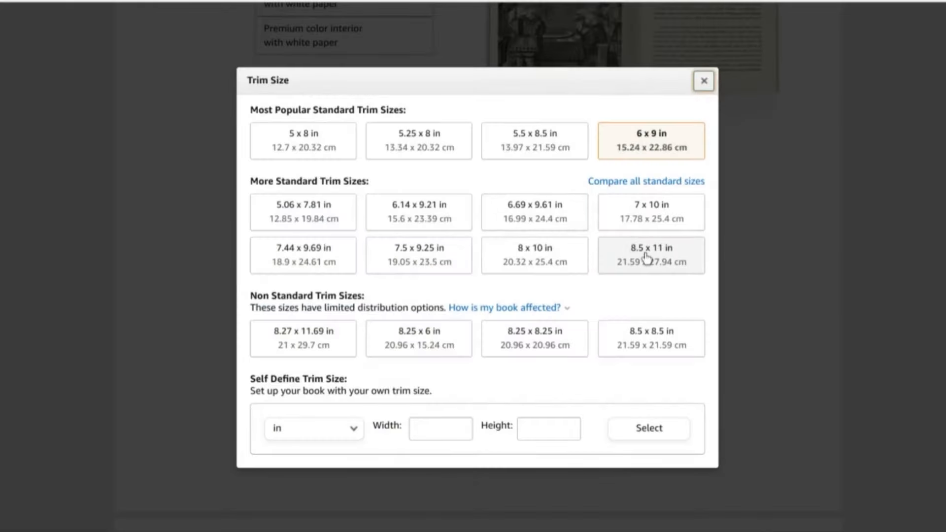
{"action": "left_click", "coordinate": [647, 258]}
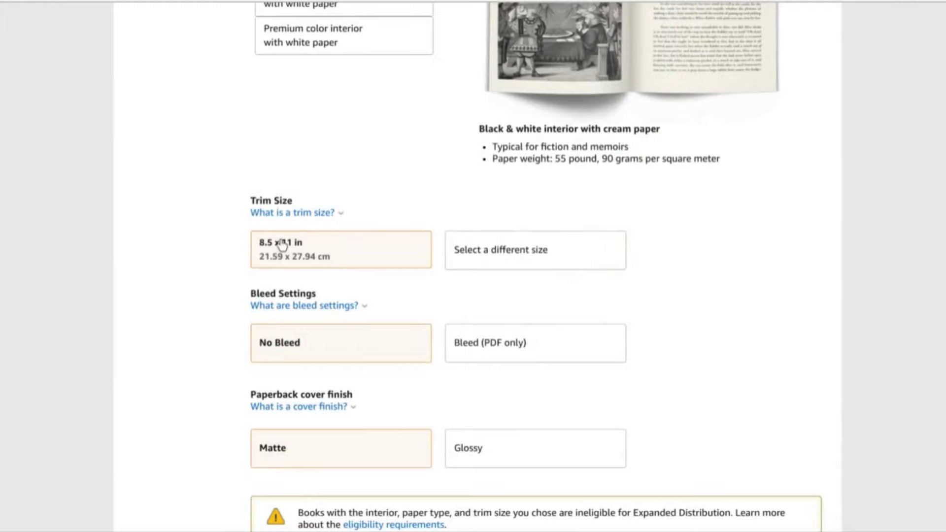
- Upload pdfjoiner (11).pdf as the manuscript and provide an existing print-ready PDF as the book cover
{"action": "scroll", "coordinate": [302, 267], "scroll_direction": "down", "scroll_amount": 2}
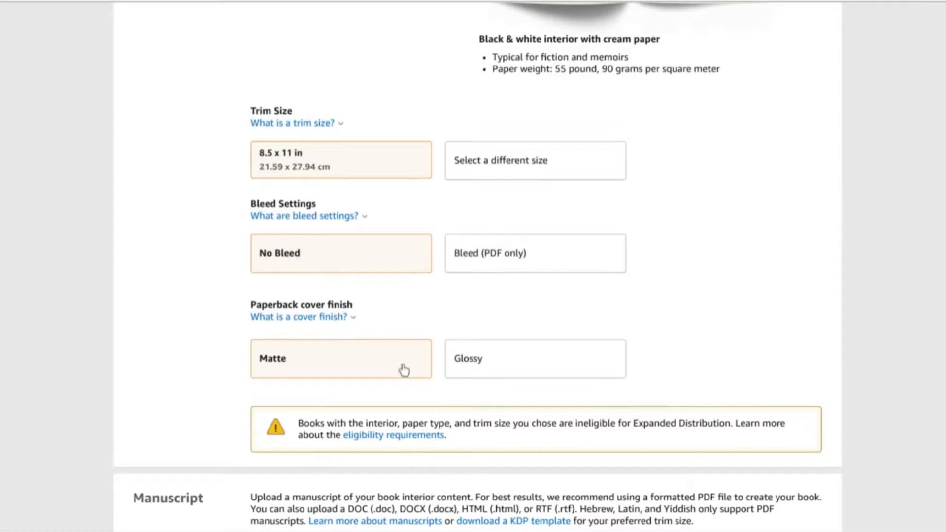
{"action": "scroll", "coordinate": [407, 323], "scroll_direction": "down", "scroll_amount": 4}
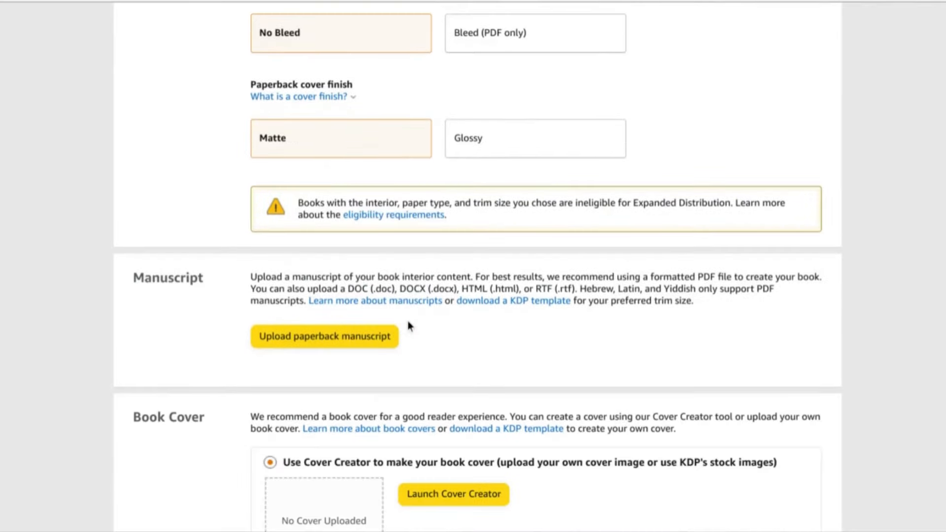
{"action": "scroll", "coordinate": [407, 322], "scroll_direction": "up", "scroll_amount": 1}
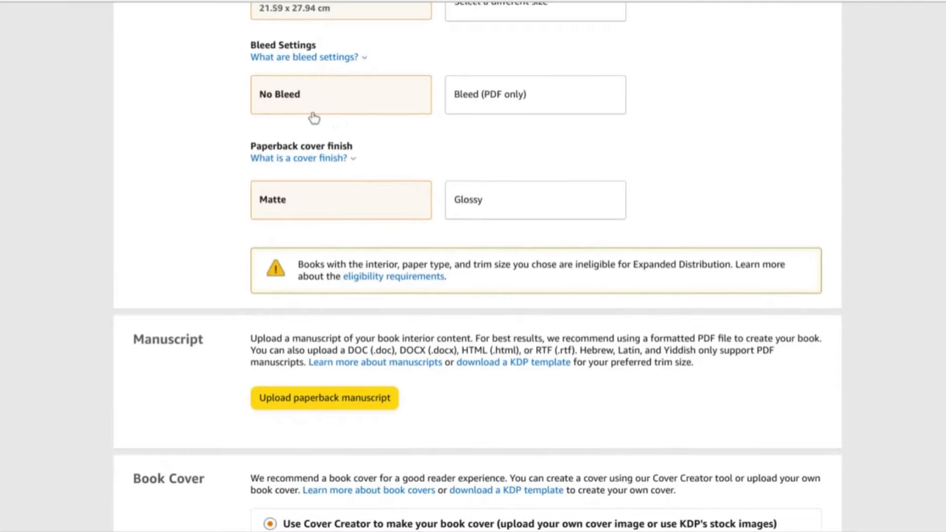
{"action": "scroll", "coordinate": [321, 125], "scroll_direction": "down", "scroll_amount": 4}
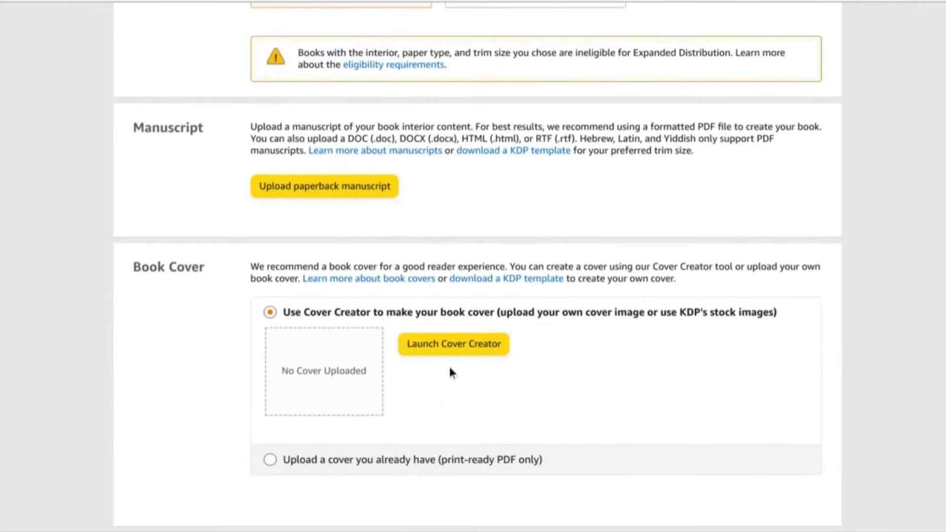
{"action": "left_click", "coordinate": [272, 465]}
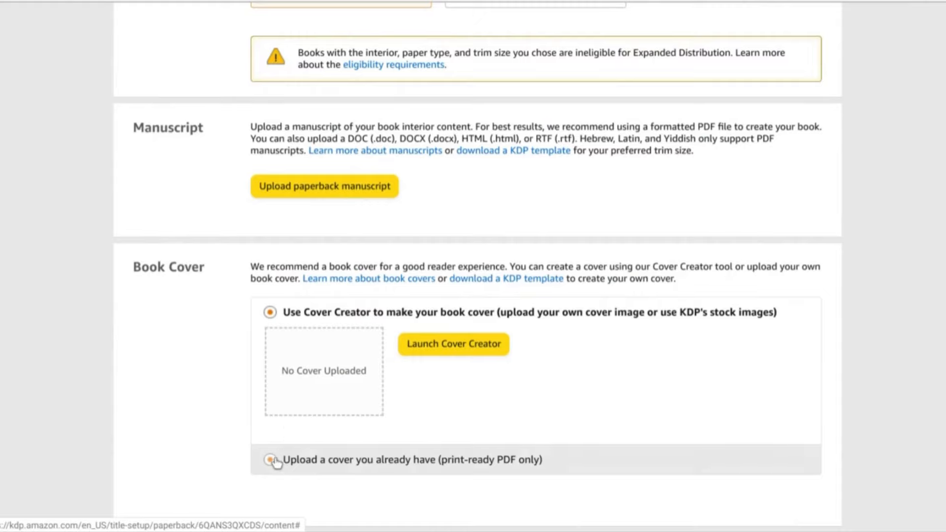
{"action": "left_click", "coordinate": [271, 460]}
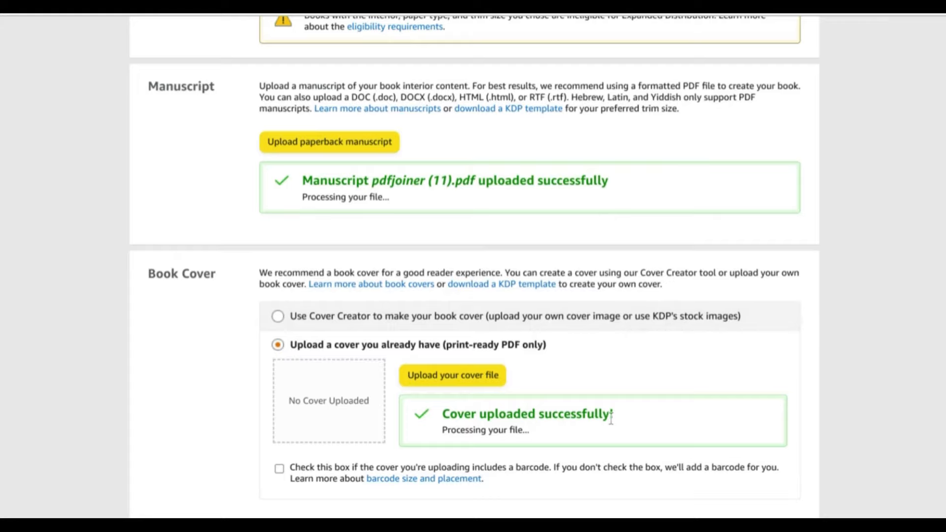
- Launch the print previewer and examine the cover guides and the quality check notes
{"action": "scroll", "coordinate": [611, 419], "scroll_direction": "down", "scroll_amount": 5}
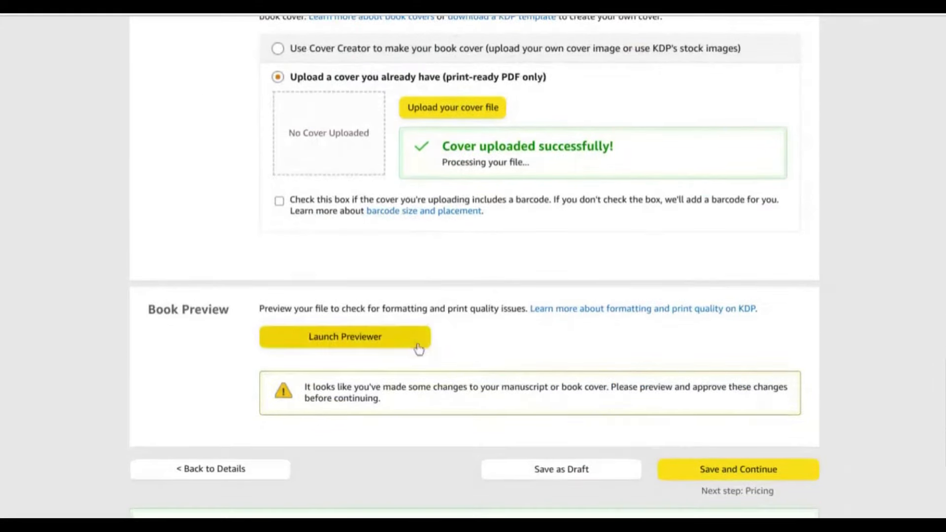
{"action": "left_click", "coordinate": [372, 339]}
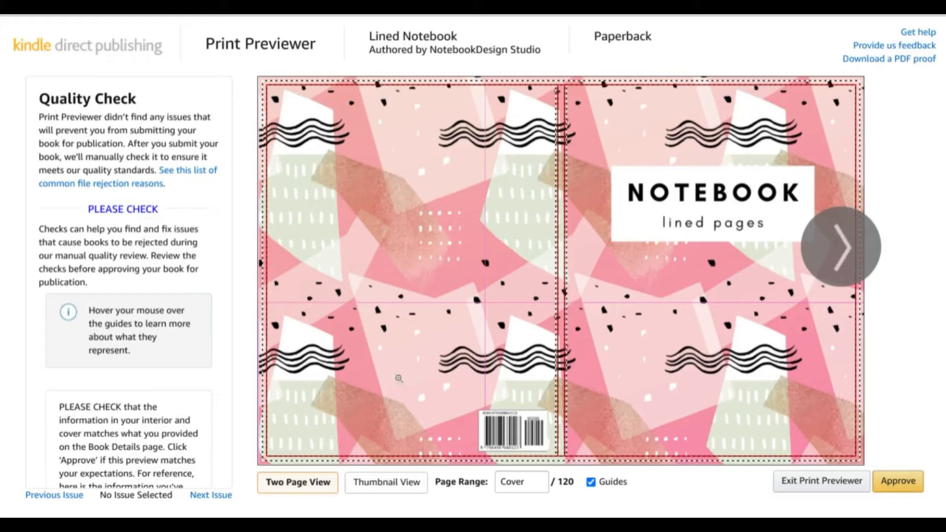
{"action": "mouse_move", "coordinate": [265, 272]}
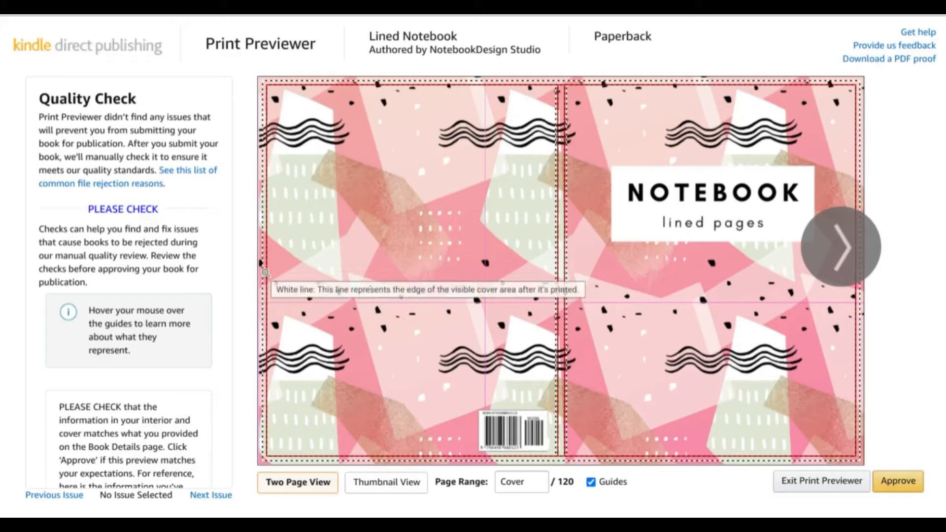
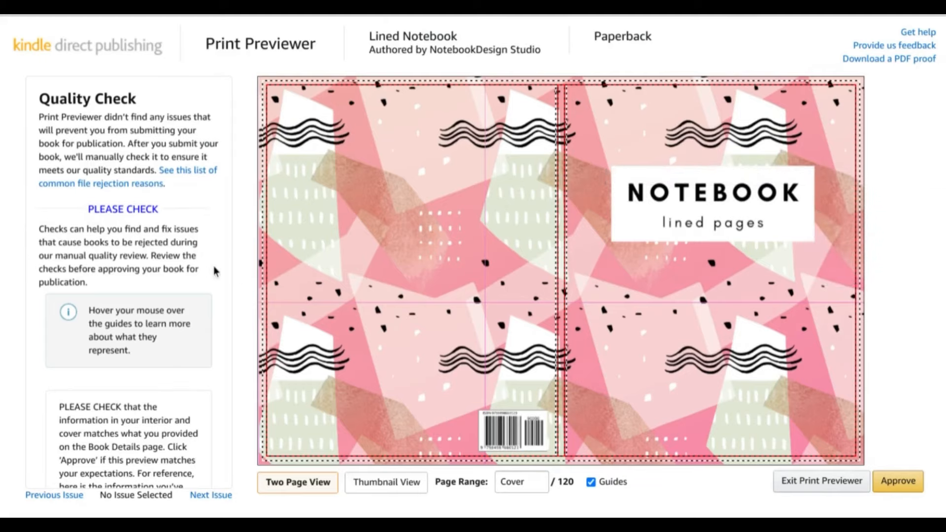
{"action": "scroll", "coordinate": [215, 271], "scroll_direction": "down", "scroll_amount": 5}
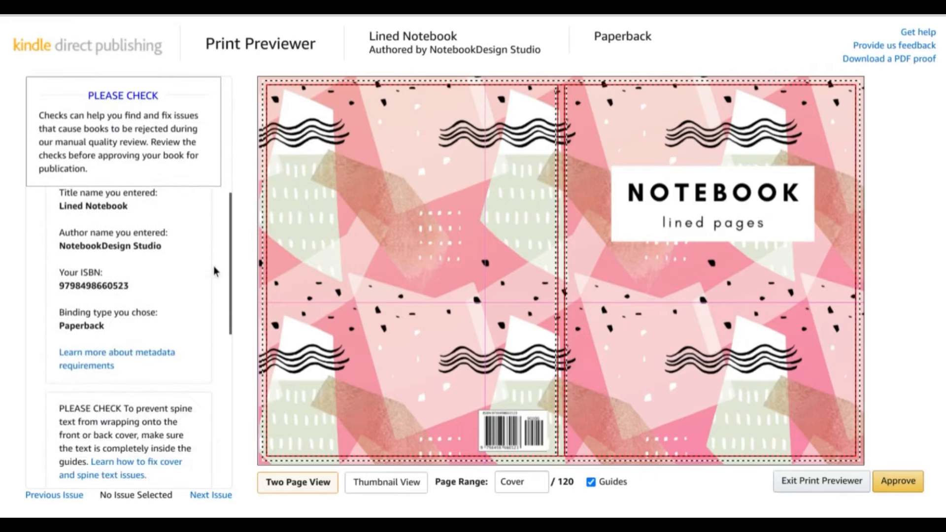
- Review the remaining quality check notes and all interior pages as thumbnails, and approve the print preview
{"action": "scroll", "coordinate": [214, 268], "scroll_direction": "down", "scroll_amount": 2}
{"action": "scroll", "coordinate": [214, 269], "scroll_direction": "up", "scroll_amount": 8}
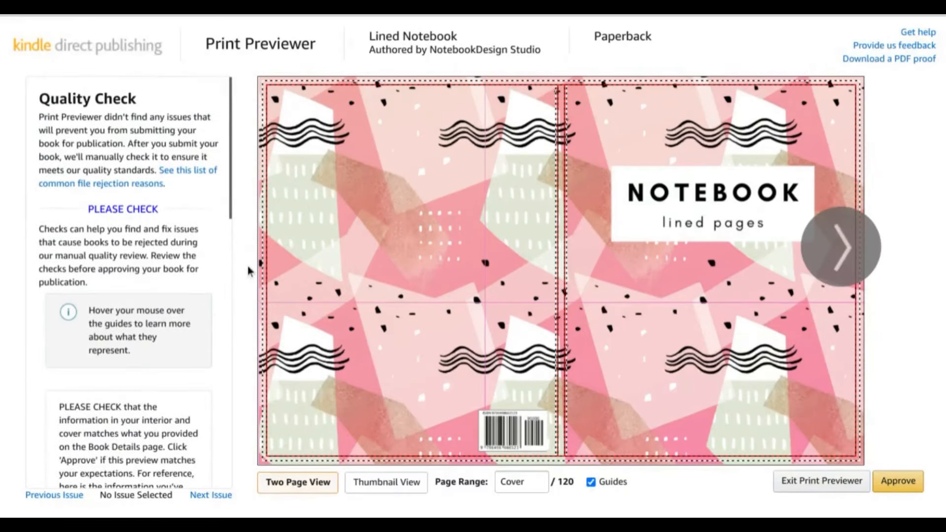
{"action": "left_click", "coordinate": [400, 484]}
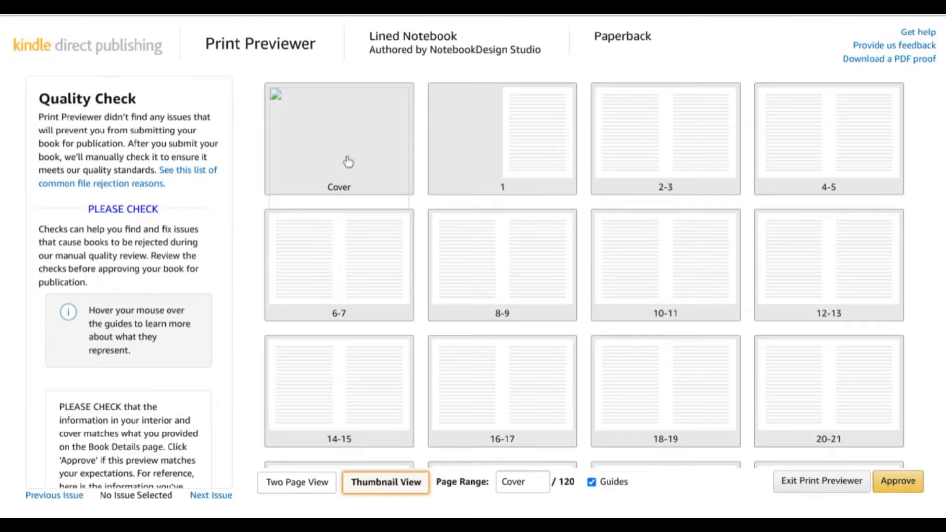
{"action": "scroll", "coordinate": [476, 191], "scroll_direction": "down", "scroll_amount": 18}
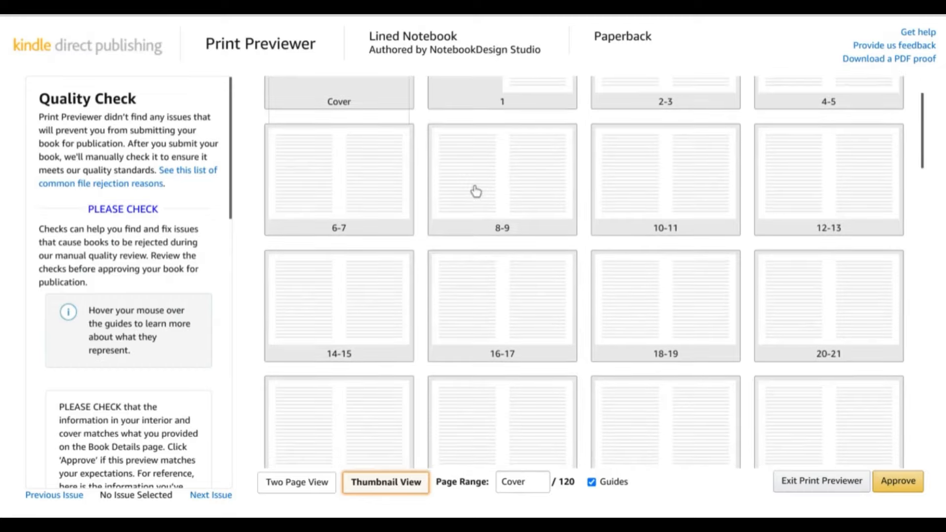
{"action": "scroll", "coordinate": [476, 191], "scroll_direction": "down", "scroll_amount": 15}
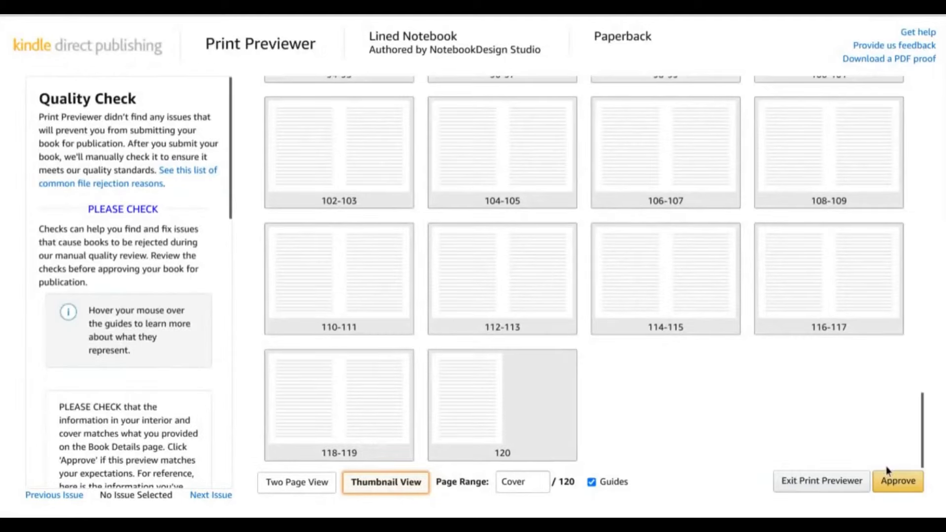
{"action": "left_click", "coordinate": [897, 482]}
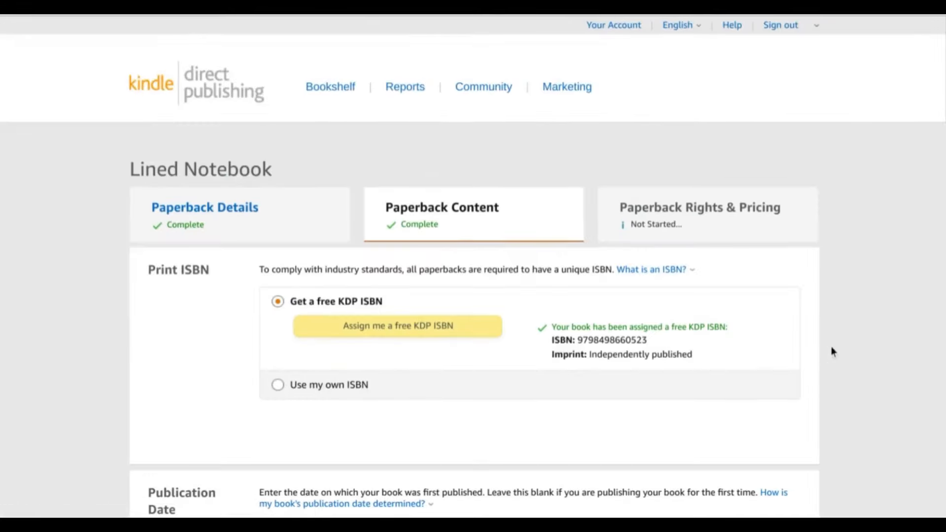
- Check the paperback's printing cost summary, and save the content section to continue to rights and pricing
{"action": "scroll", "coordinate": [832, 350], "scroll_direction": "down", "scroll_amount": 1}
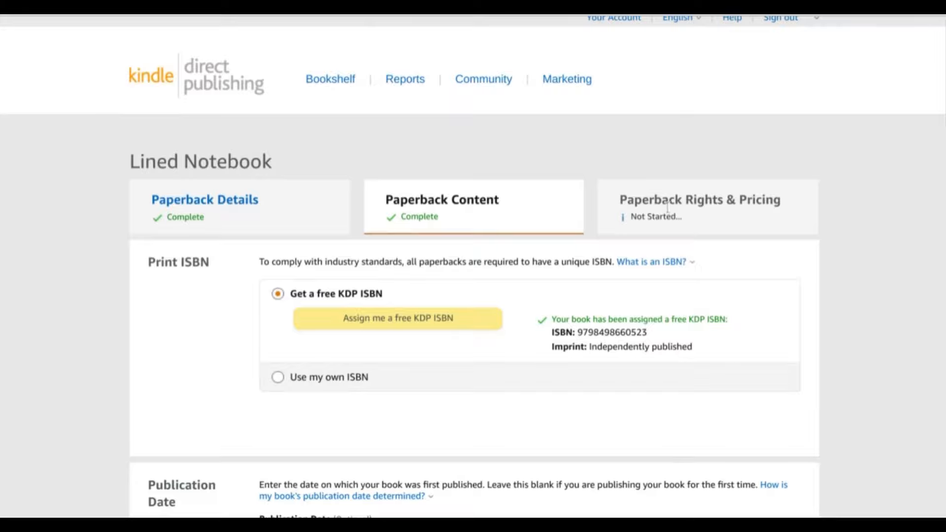
{"action": "scroll", "coordinate": [805, 221], "scroll_direction": "down", "scroll_amount": 20}
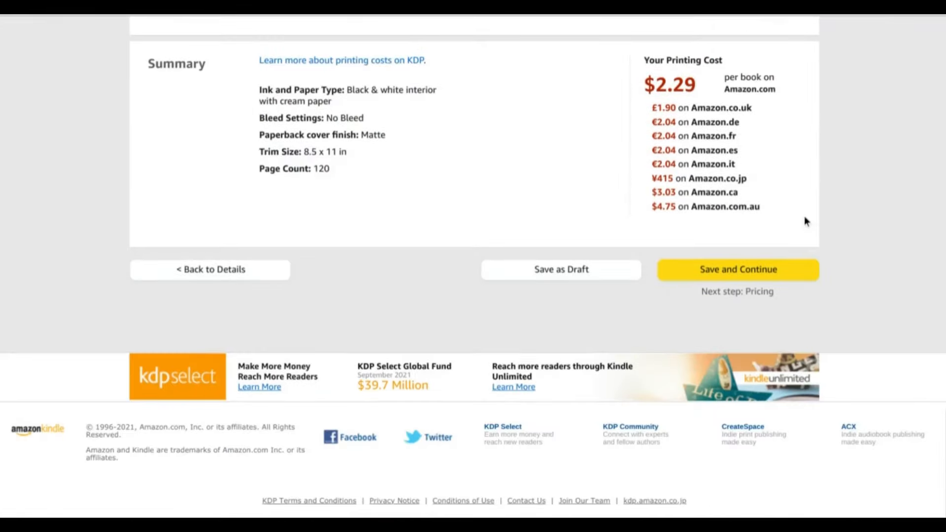
{"action": "scroll", "coordinate": [781, 242], "scroll_direction": "up", "scroll_amount": 3}
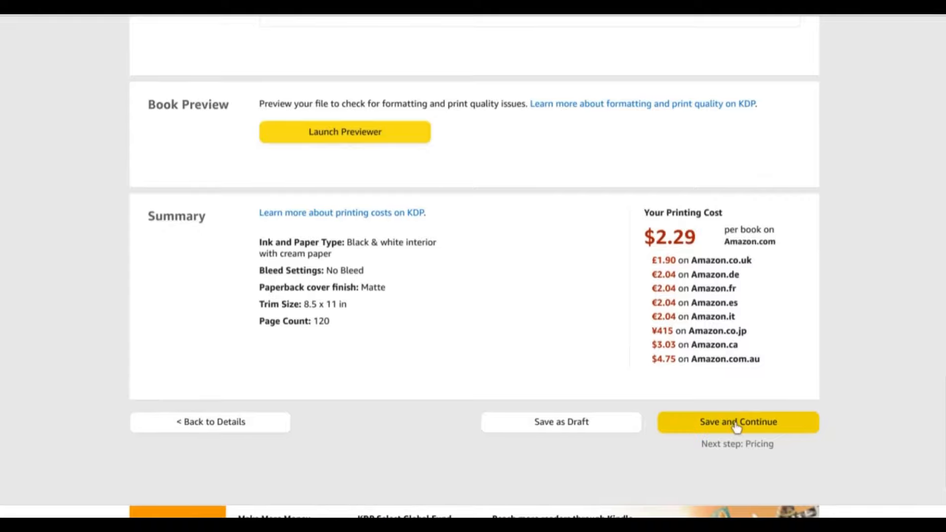
{"action": "left_click", "coordinate": [737, 423]}
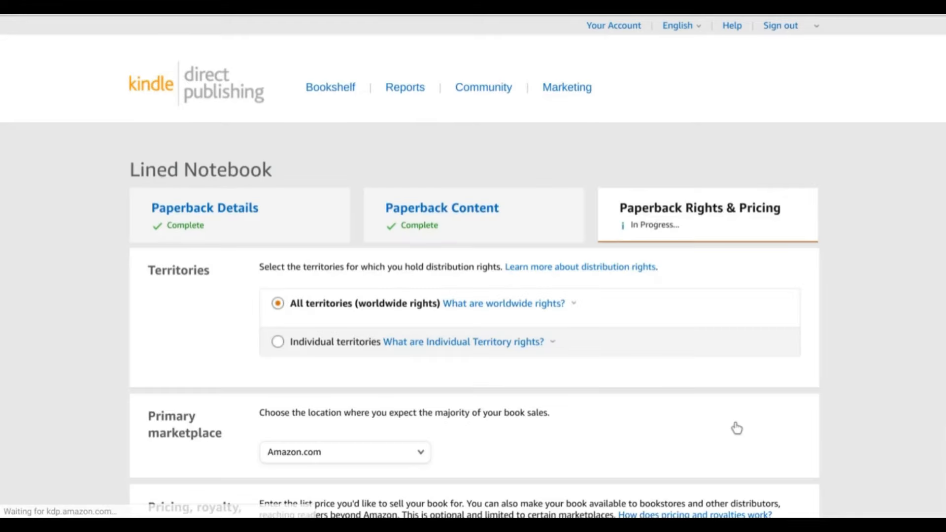
- Keep worldwide rights and Amazon.com as the primary marketplace, and set the Amazon.com list price to 6.99 USD
{"action": "scroll", "coordinate": [822, 306], "scroll_direction": "down", "scroll_amount": 4}
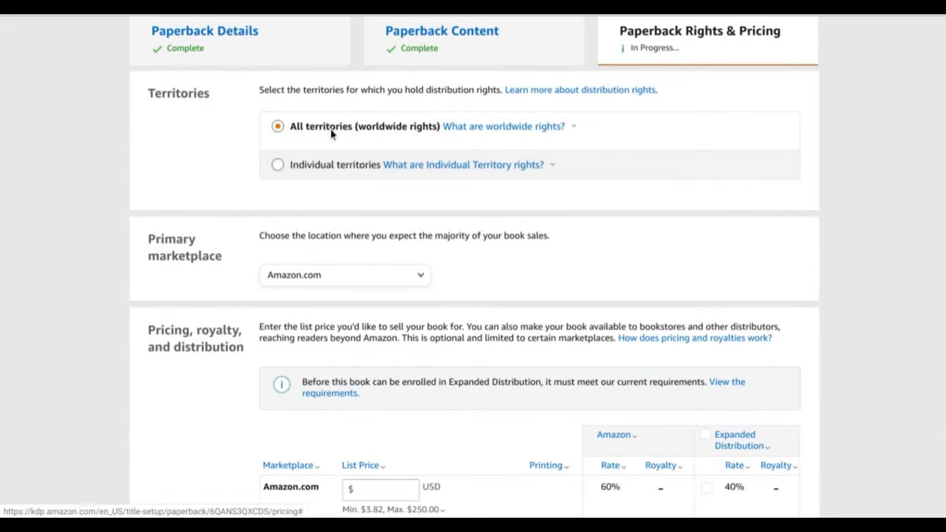
{"action": "left_click", "coordinate": [307, 167]}
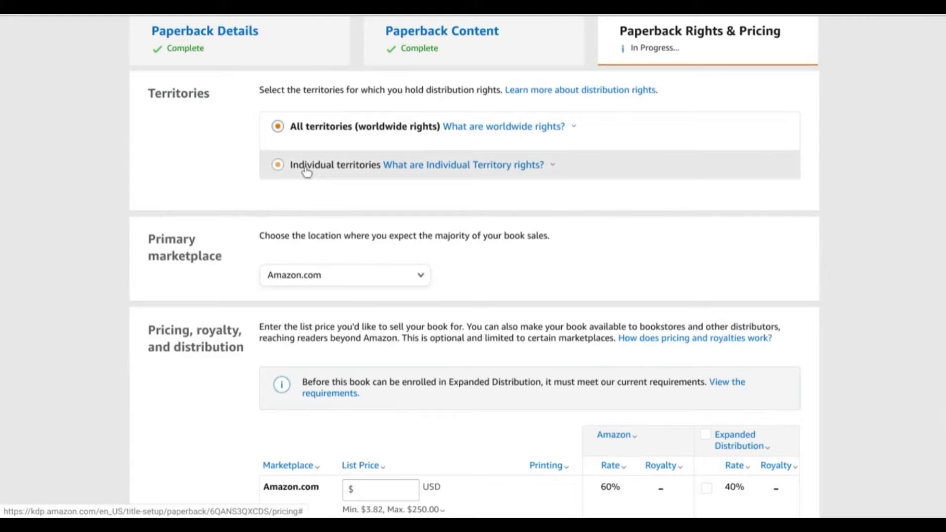
{"action": "scroll", "coordinate": [329, 172], "scroll_direction": "down", "scroll_amount": 1}
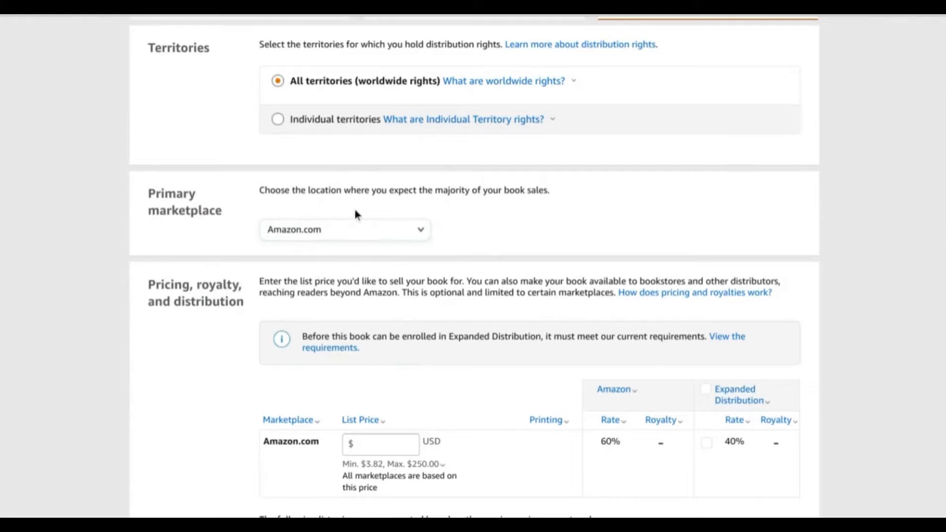
{"action": "scroll", "coordinate": [355, 212], "scroll_direction": "down", "scroll_amount": 5}
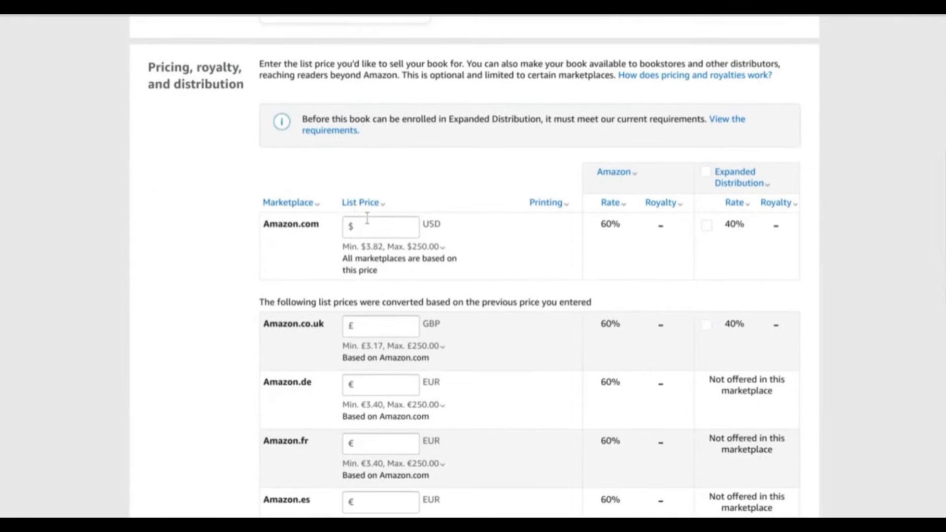
{"action": "left_click", "coordinate": [379, 231]}
{"action": "type", "text": "6.99"}
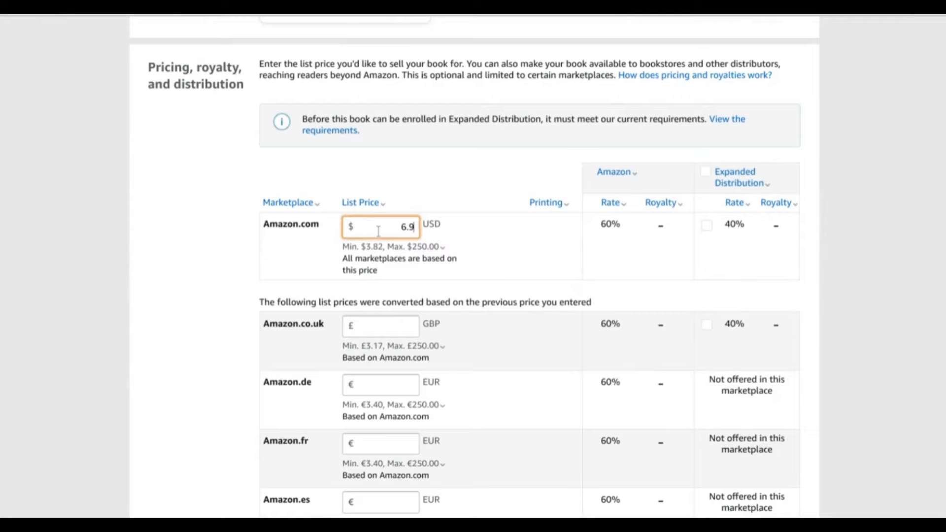
{"action": "left_click", "coordinate": [817, 150]}
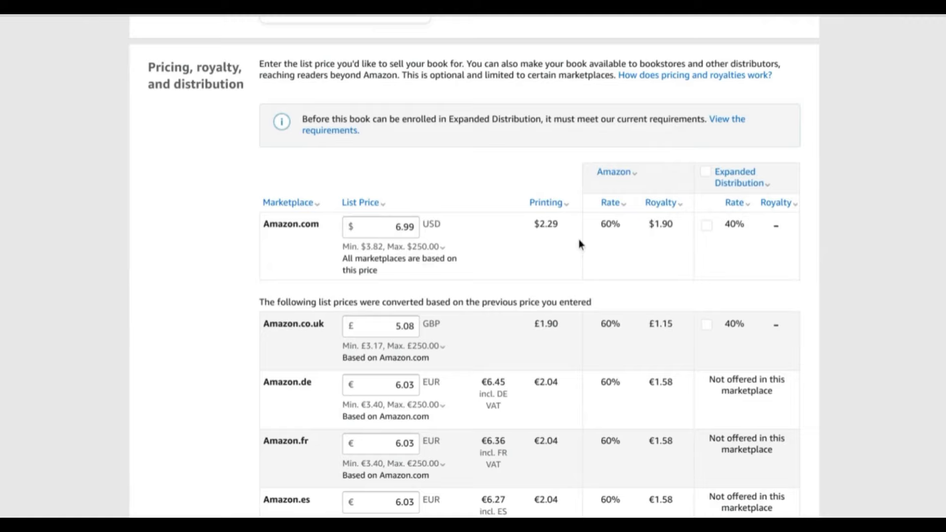
- Examine the royalty estimate, the converted prices for the other marketplaces, and the terms and publishing options
{"action": "mouse_move", "coordinate": [660, 222]}
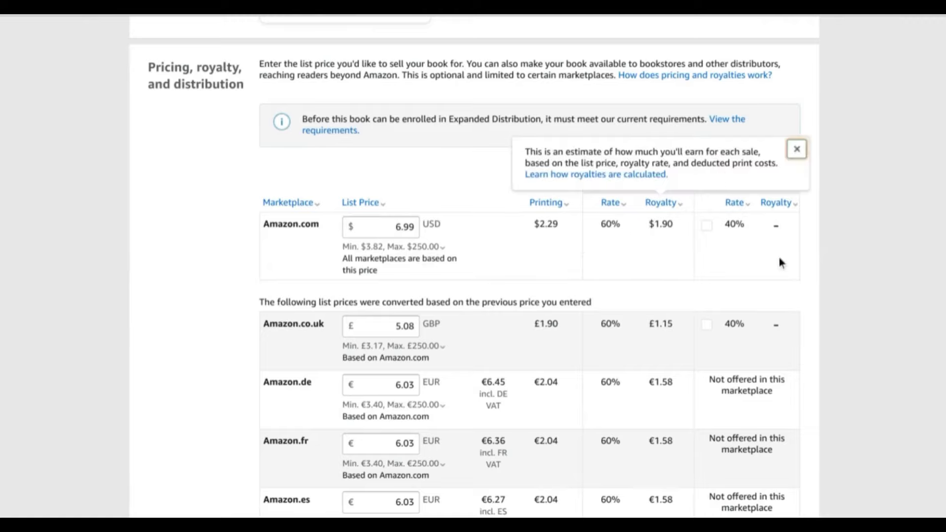
{"action": "mouse_move", "coordinate": [754, 177]}
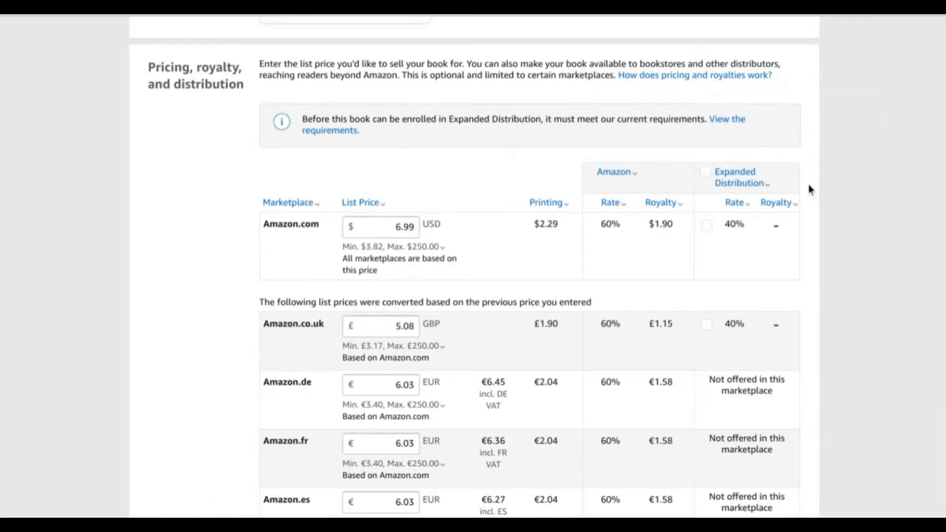
{"action": "scroll", "coordinate": [807, 185], "scroll_direction": "down", "scroll_amount": 8}
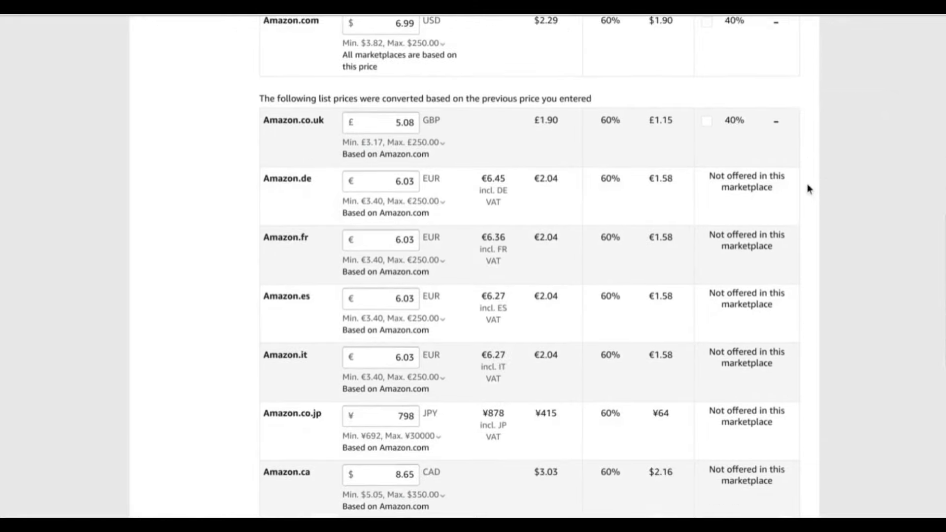
{"action": "scroll", "coordinate": [807, 185], "scroll_direction": "down", "scroll_amount": 3}
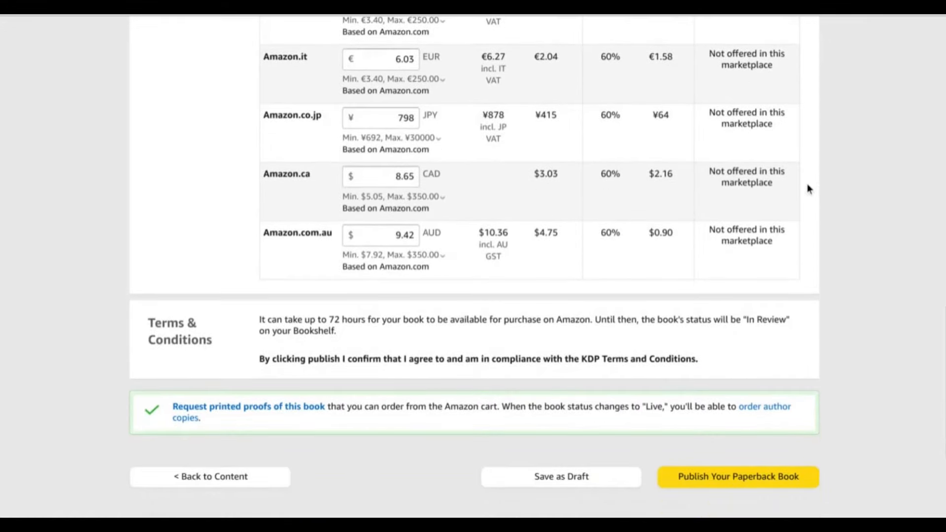